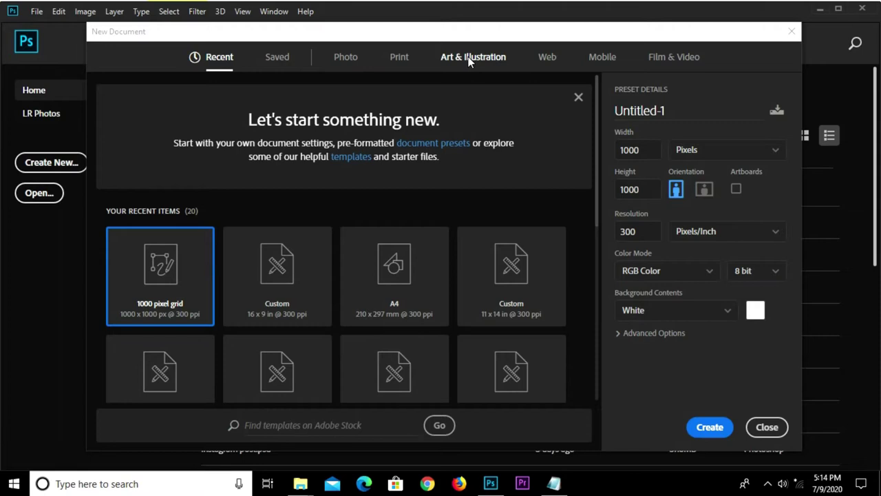
# Create a 1000 × 1000 px, 300 ppi document from the Art & Illustration presets.
pyautogui.click(468, 61)
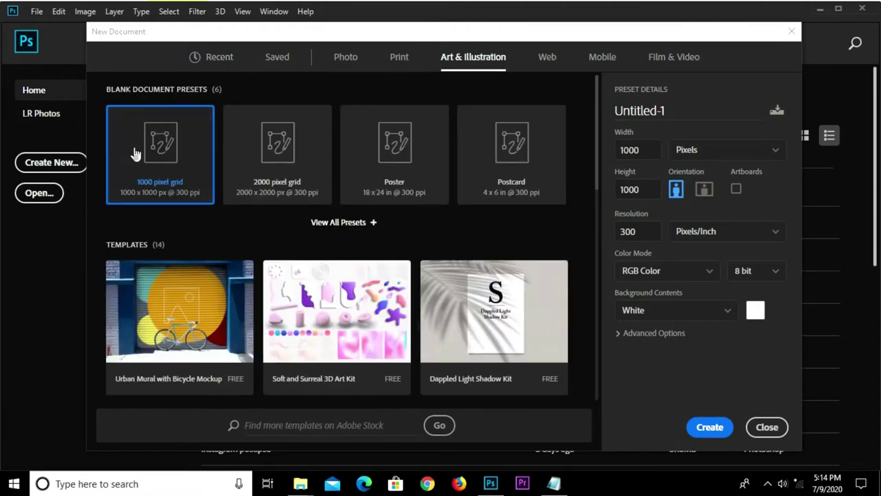
pyautogui.click(628, 232)
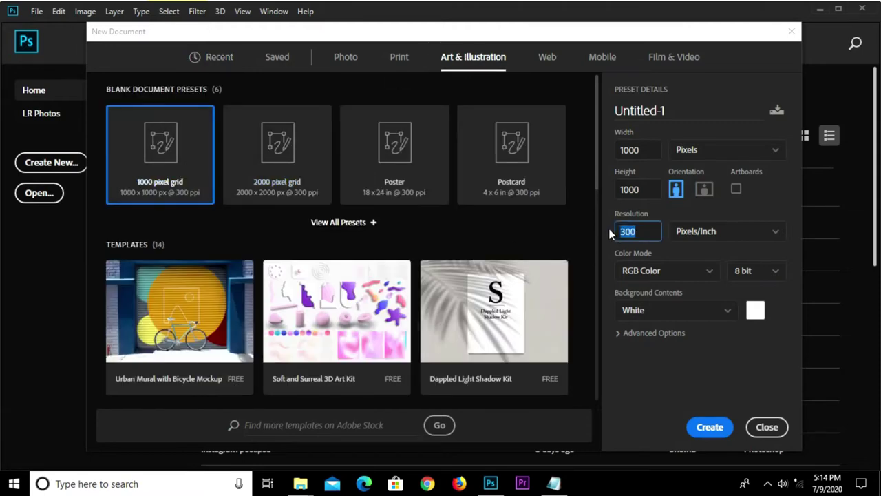
pyautogui.click(709, 427)
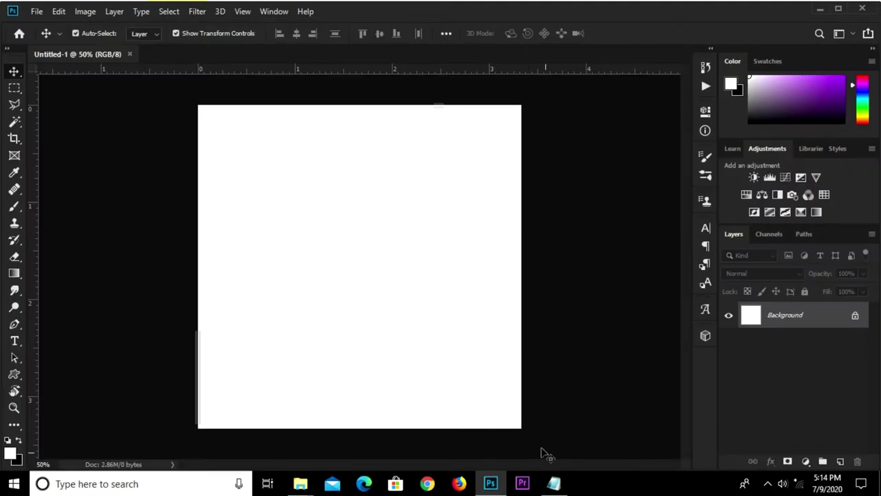
# Copy the hex code 26023a from the Notepad colour notes.
pyautogui.click(553, 483)
pyautogui.moveTo(283, 274); pyautogui.dragTo(250, 275)
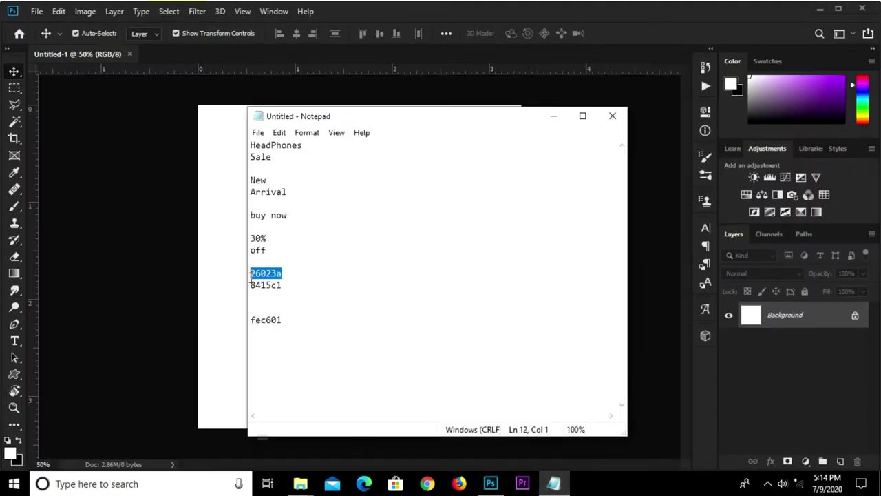
pyautogui.rightClick(251, 275)
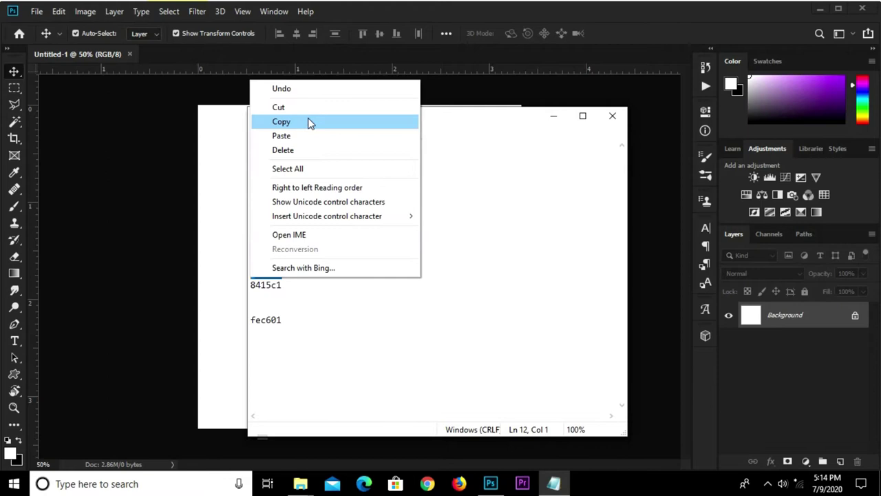
pyautogui.click(308, 121)
pyautogui.click(799, 424)
# Add a #26023a dark purple Solid Color fill layer with an empty layer above it.
pyautogui.click(805, 461)
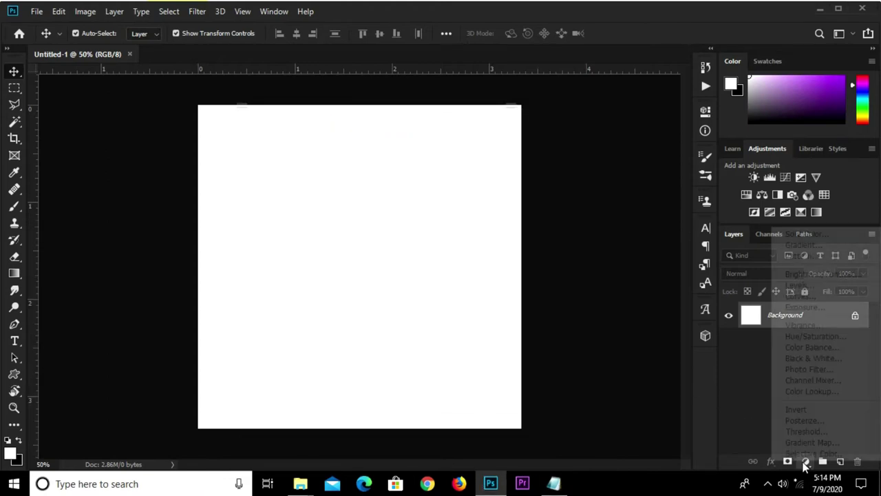
pyautogui.click(797, 234)
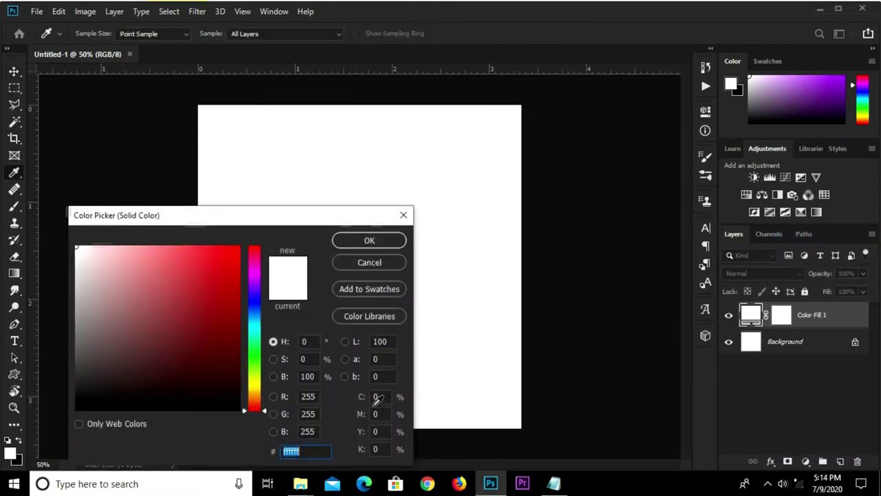
pyautogui.hotkey('ctrl', 'v')
pyautogui.moveTo(320, 449); pyautogui.dragTo(272, 451)
pyautogui.click(346, 240)
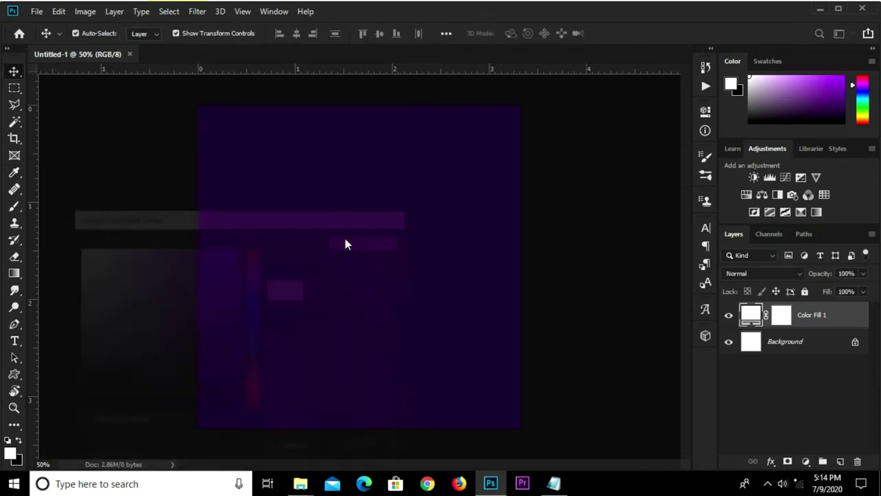
pyautogui.click(840, 462)
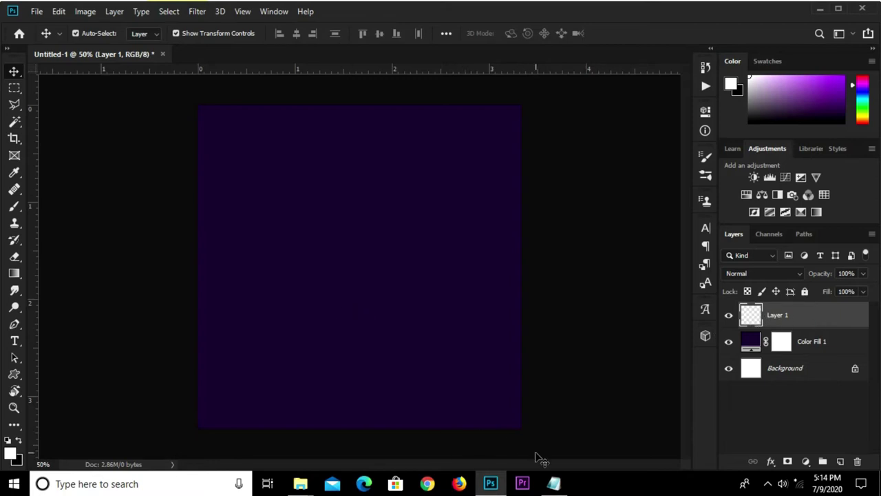
# Copy the hex code 8415c1 from the Notepad colour notes.
pyautogui.click(555, 483)
pyautogui.moveTo(280, 285); pyautogui.dragTo(251, 285)
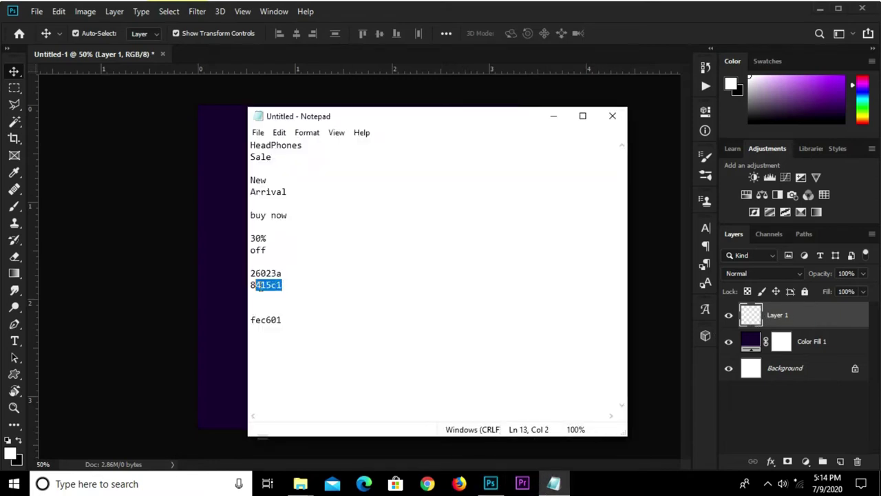
pyautogui.rightClick(253, 284)
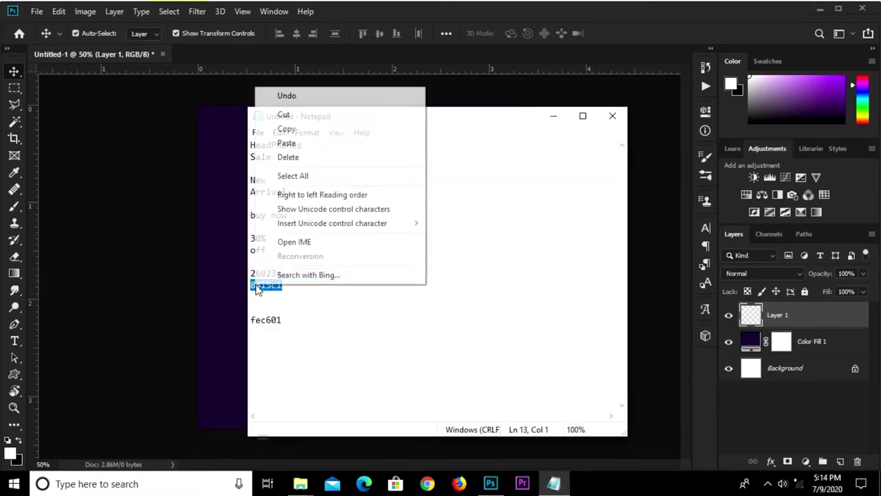
pyautogui.click(285, 130)
pyautogui.click(221, 180)
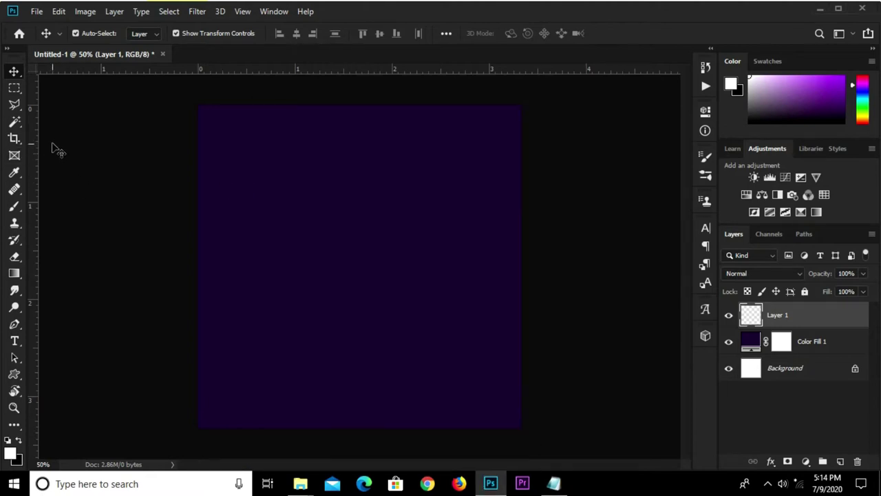
# Set up a soft round 0%-hardness brush at 900 px, undoing the test dab.
pyautogui.click(14, 206)
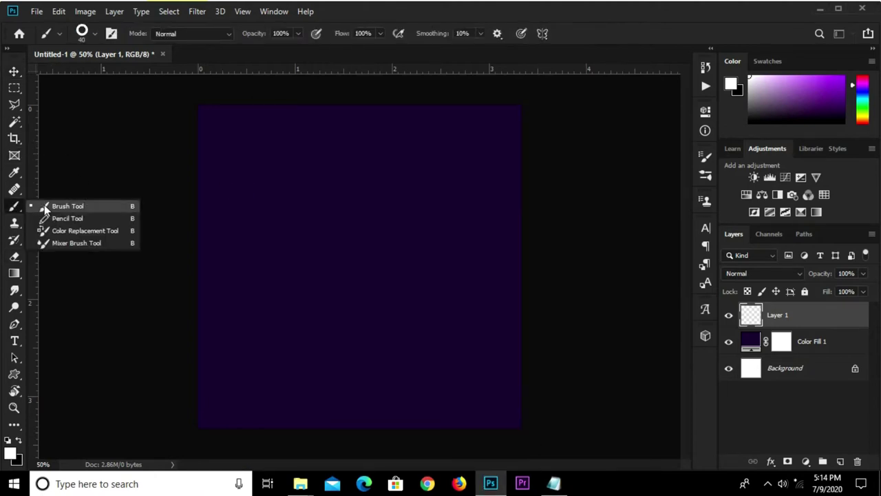
pyautogui.click(81, 33)
pyautogui.click(90, 134)
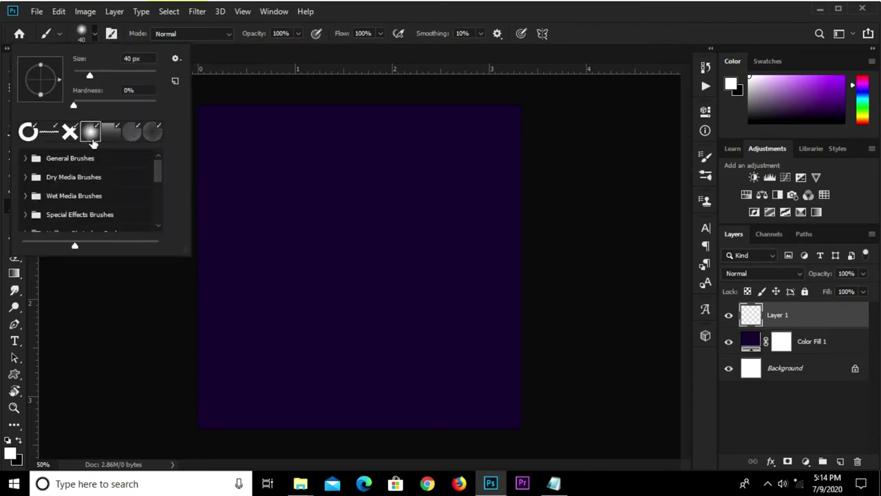
pyautogui.click(447, 62)
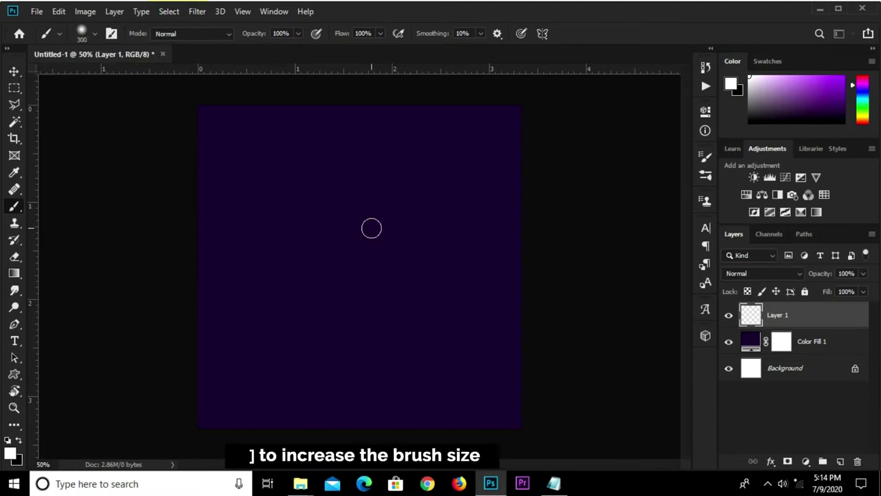
pyautogui.press(']')
pyautogui.press(']')
pyautogui.press(']')
pyautogui.press('[')
pyautogui.press('[')
pyautogui.press('[')
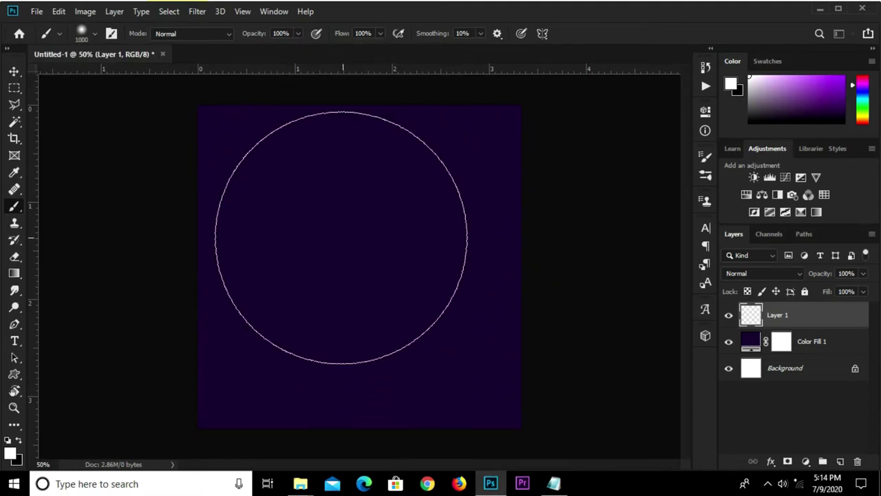
pyautogui.press('[')
pyautogui.click(312, 246)
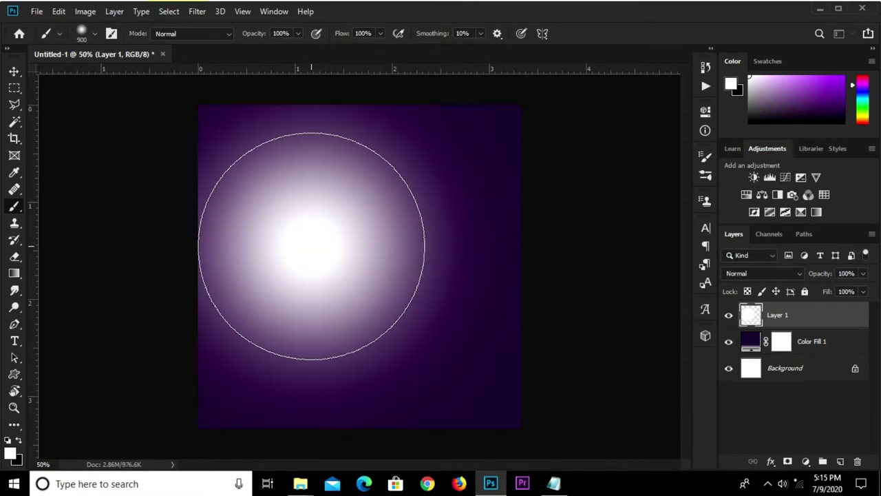
pyautogui.hotkey('ctrl', 'z')
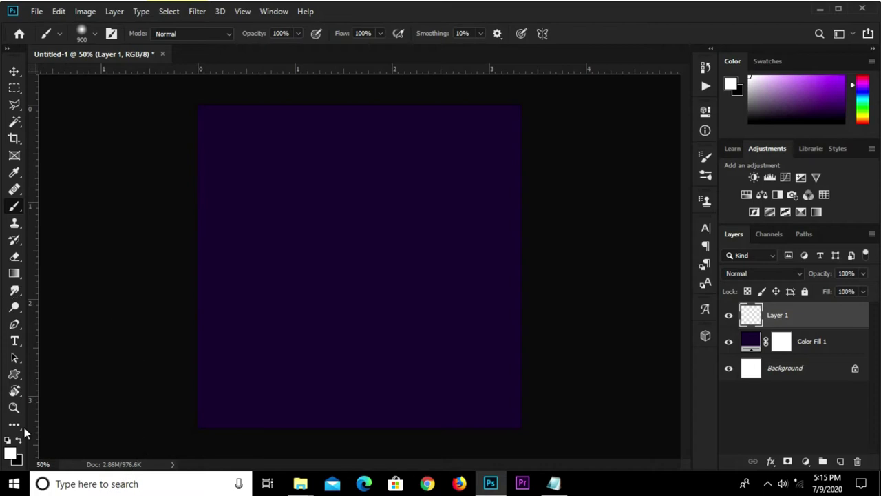
# Paint a soft #8415c1 purple glow at the canvas centre.
pyautogui.click(9, 454)
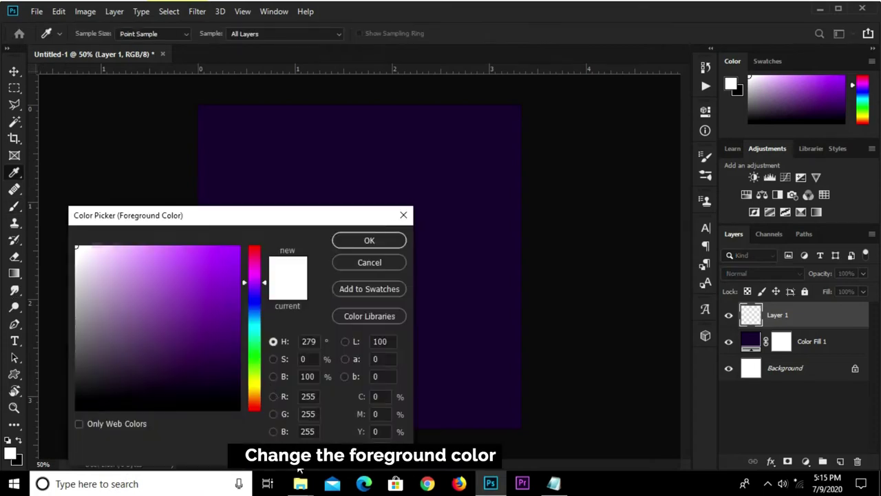
pyautogui.doubleClick(301, 451)
pyautogui.write('8415c1')
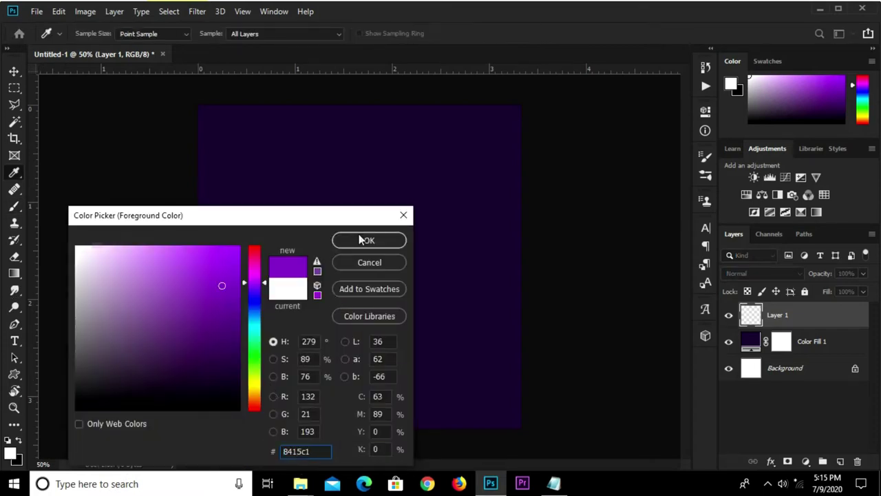
pyautogui.click(364, 240)
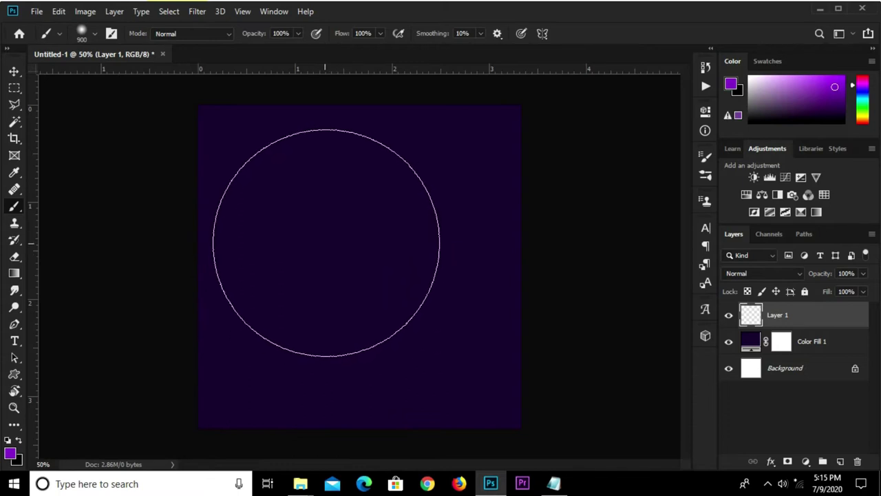
pyautogui.click(326, 243)
pyautogui.click(325, 243)
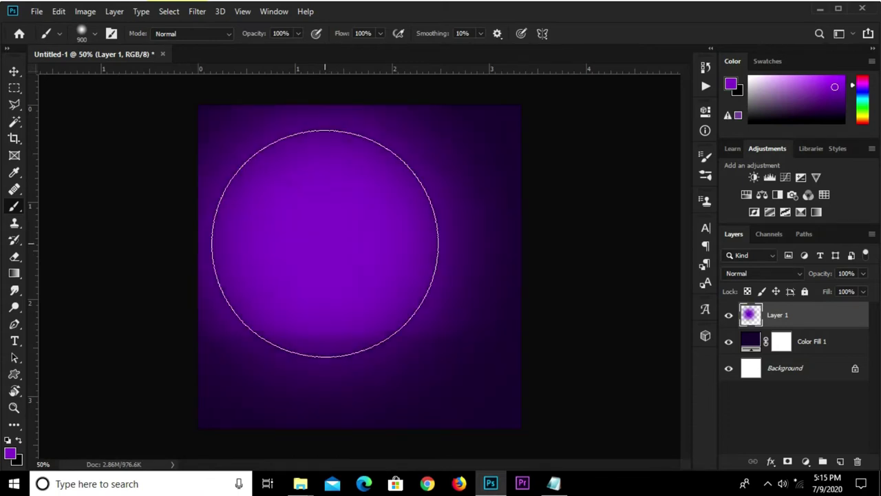
# Set the glow layer to Screen blend mode at 85% opacity.
pyautogui.press('v')
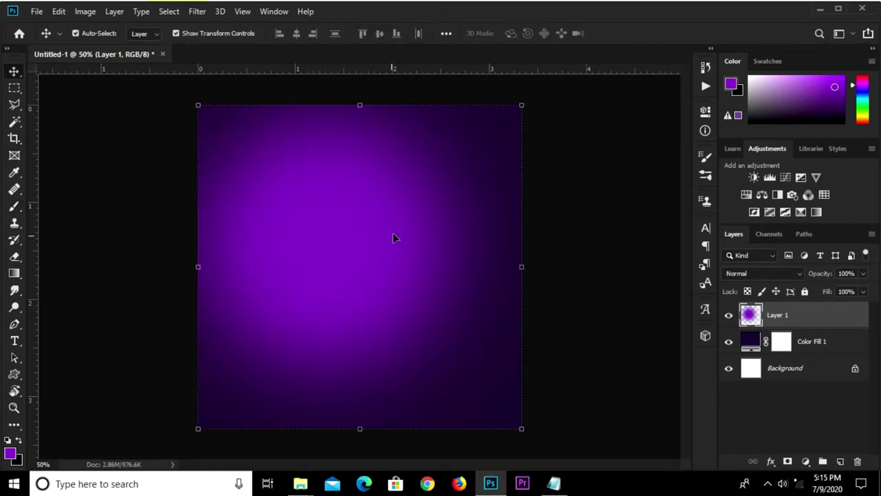
pyautogui.click(778, 273)
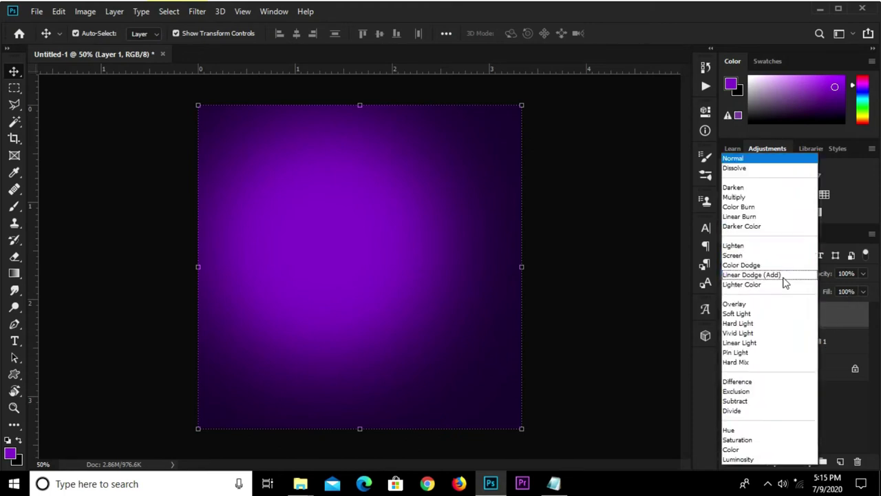
pyautogui.click(744, 254)
pyautogui.click(854, 273)
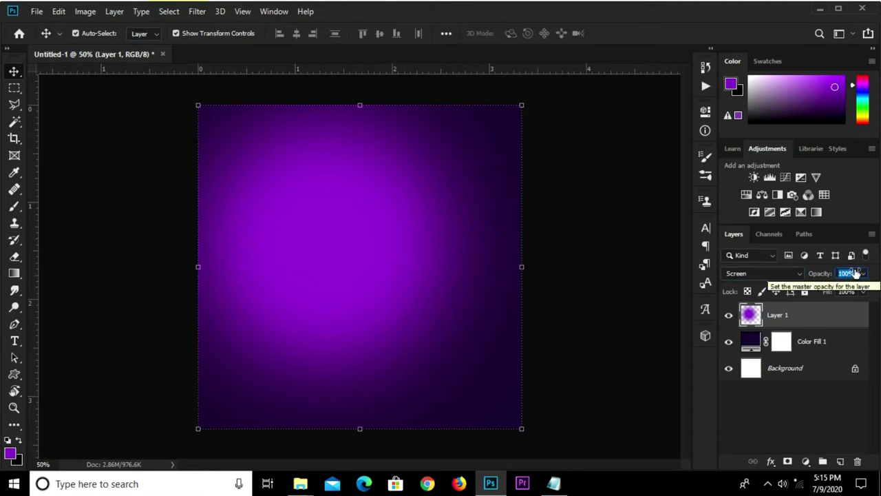
pyautogui.write('85')
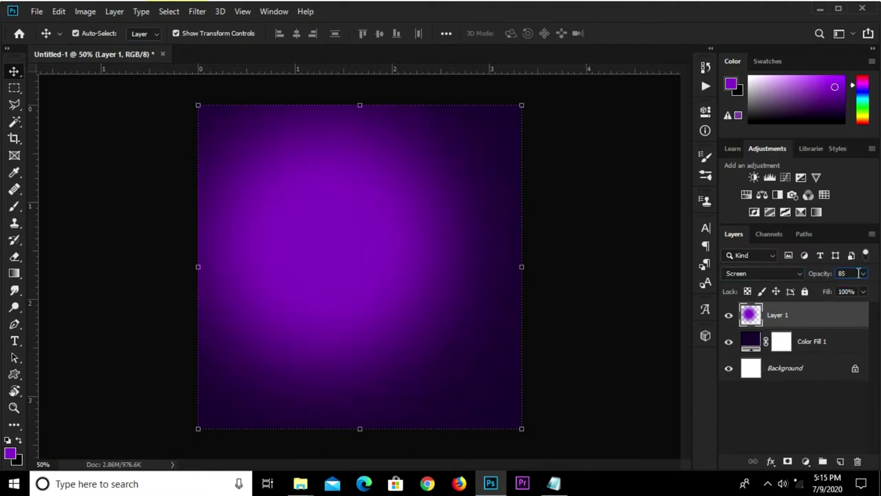
pyautogui.click(569, 213)
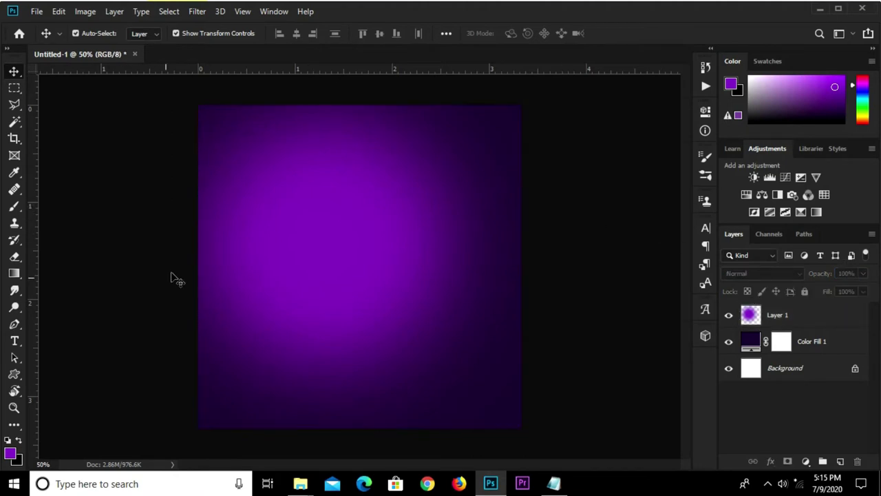
# Draw a yellow fec601 circle, about 582 px wide, in the poster centre.
pyautogui.click(13, 374)
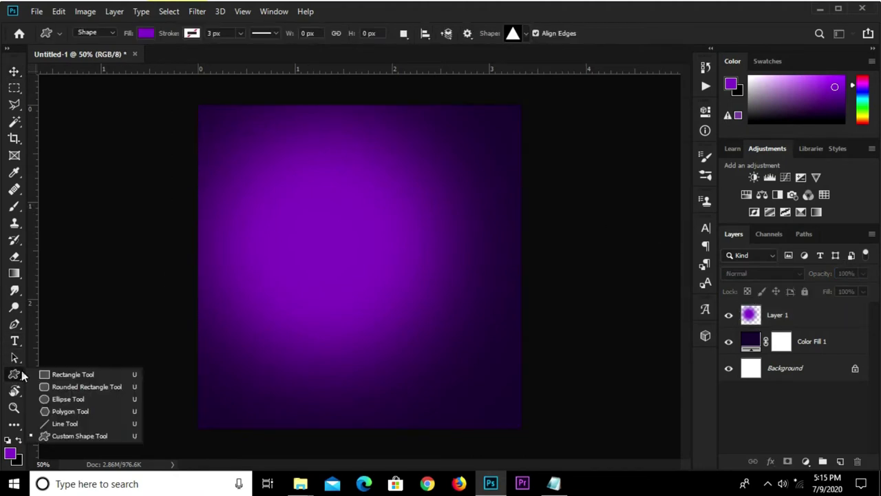
pyautogui.click(65, 397)
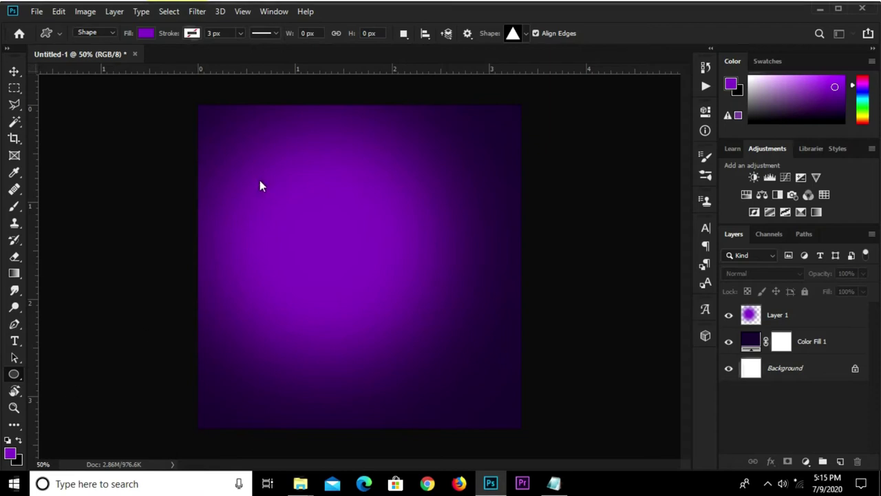
pyautogui.click(147, 34)
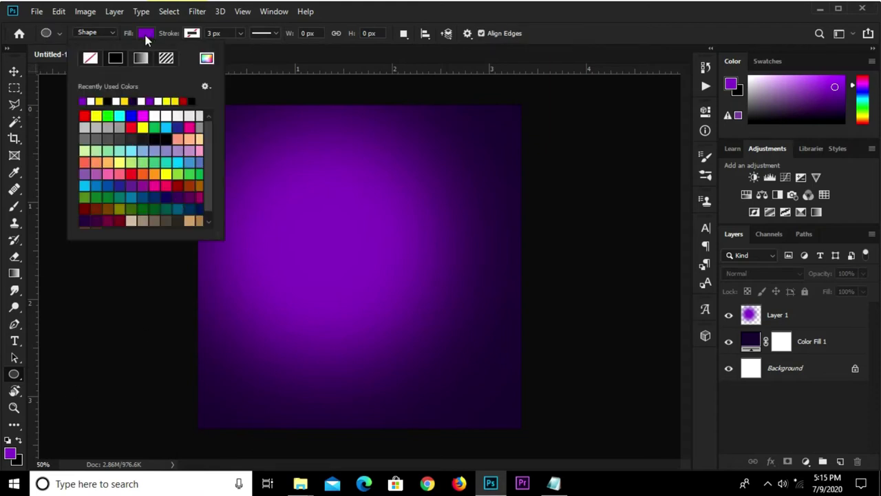
pyautogui.click(100, 101)
pyautogui.click(206, 59)
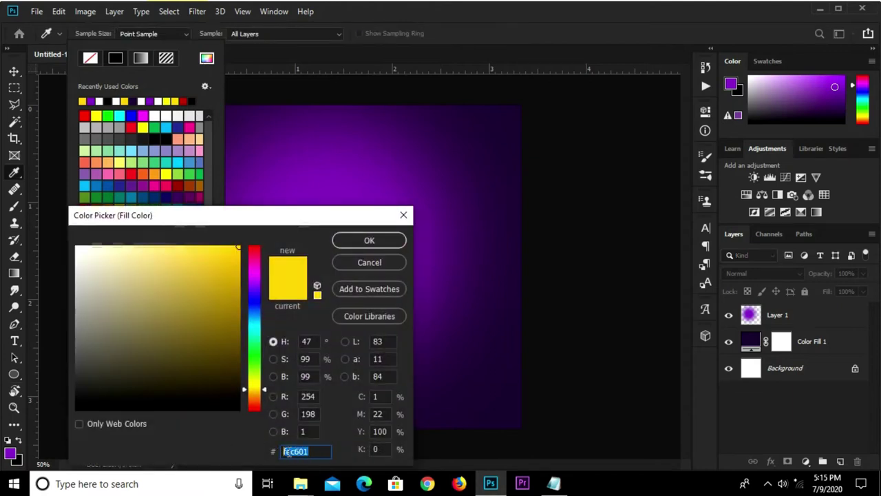
pyautogui.click(360, 242)
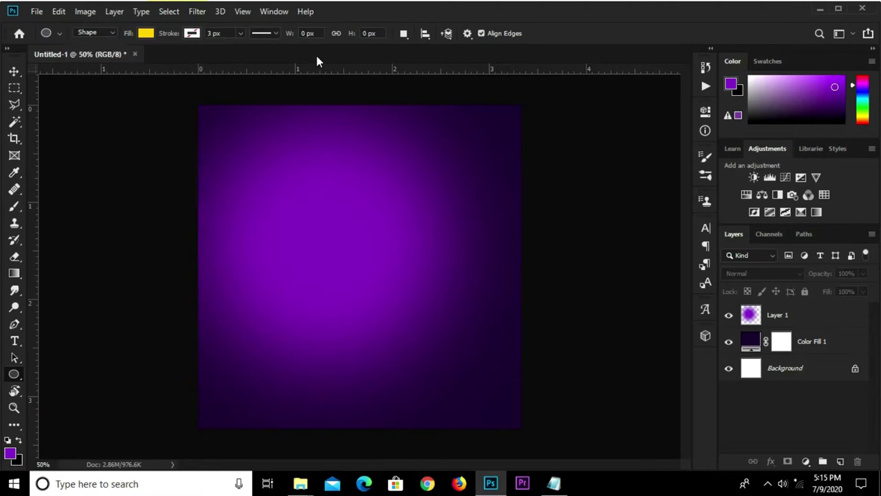
pyautogui.moveTo(266, 158); pyautogui.dragTo(454, 459)
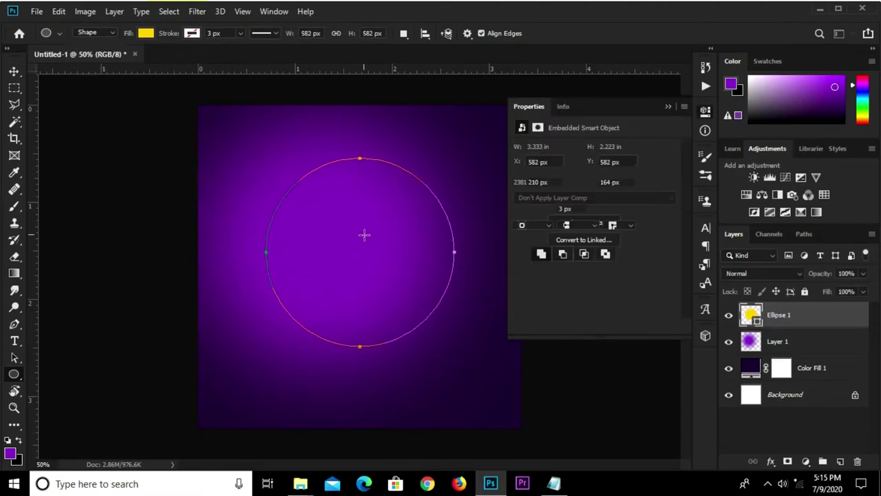
# Duplicate the yellow circle and scale the copy slightly larger than the original.
pyautogui.press('v')
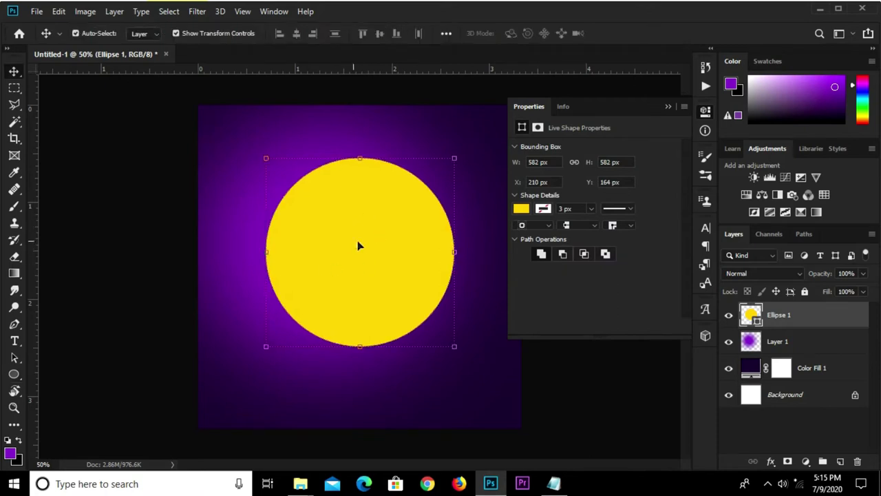
pyautogui.click(664, 107)
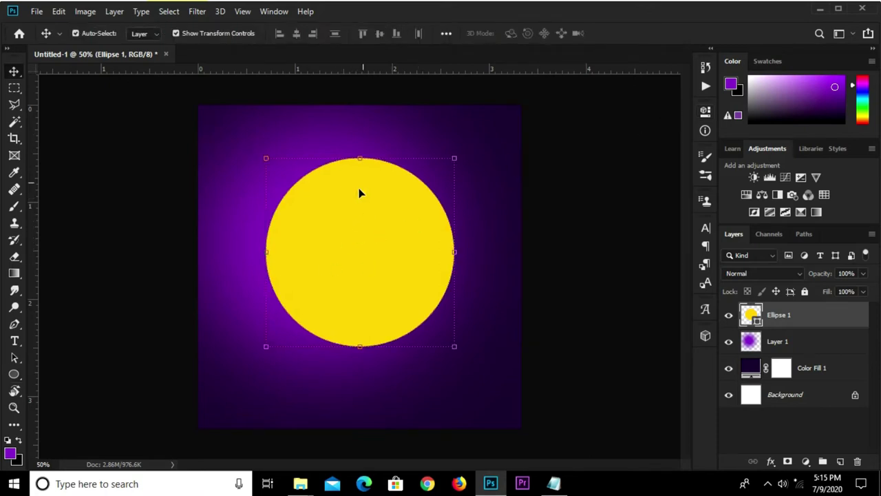
pyautogui.hotkey('ctrl', 'j')
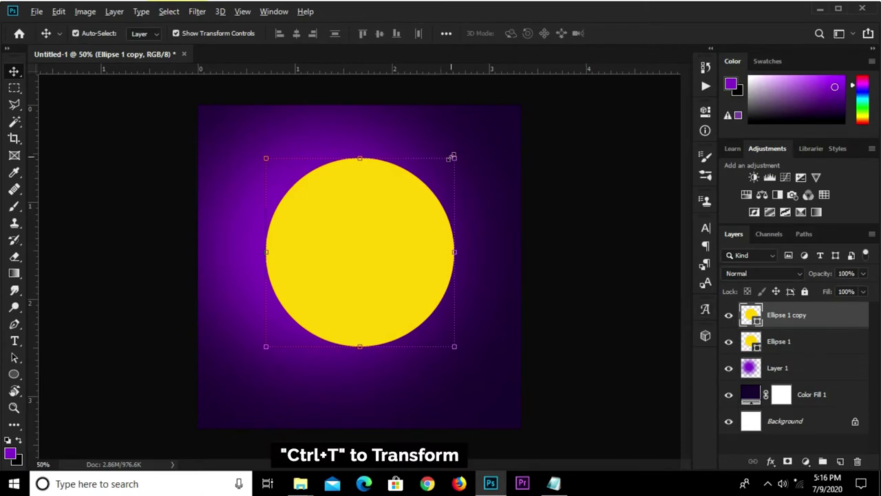
pyautogui.hotkey('ctrl', 't')
pyautogui.moveTo(454, 158); pyautogui.dragTo(463, 153)
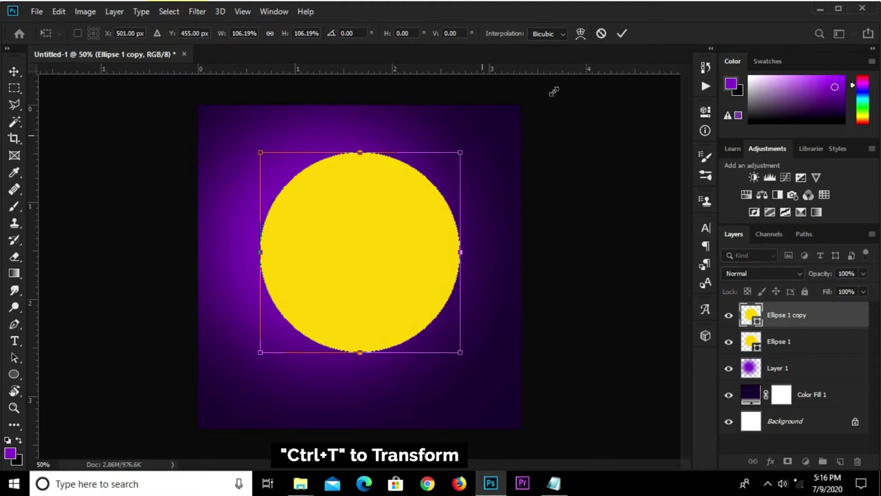
pyautogui.click(622, 33)
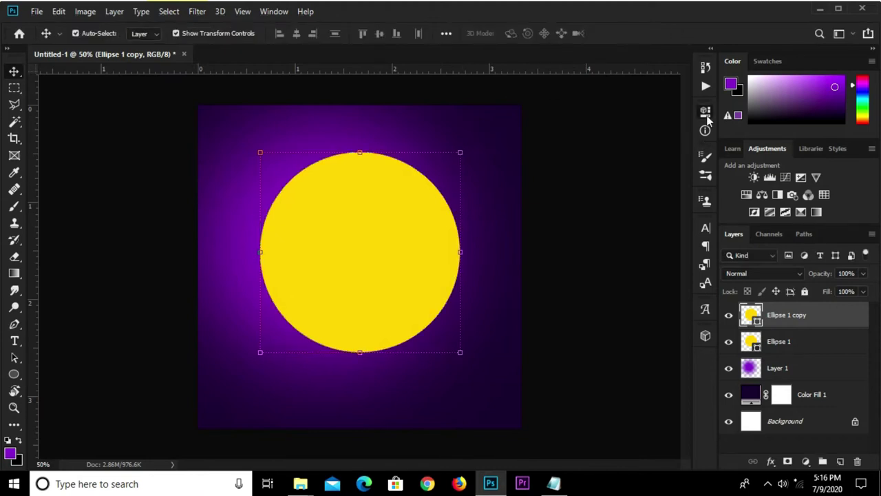
# Turn the copy into a ring with no fill and a yellow 9 px stroke.
pyautogui.click(705, 110)
pyautogui.click(523, 208)
pyautogui.click(530, 233)
pyautogui.click(543, 207)
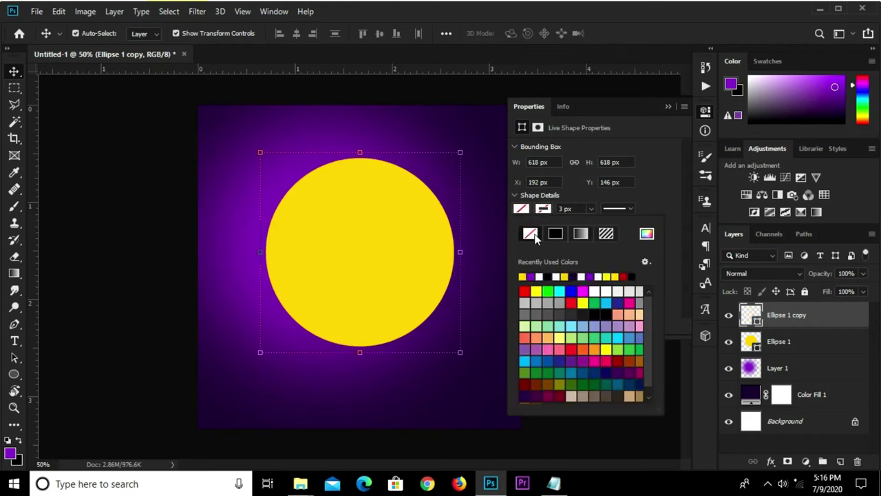
pyautogui.click(522, 276)
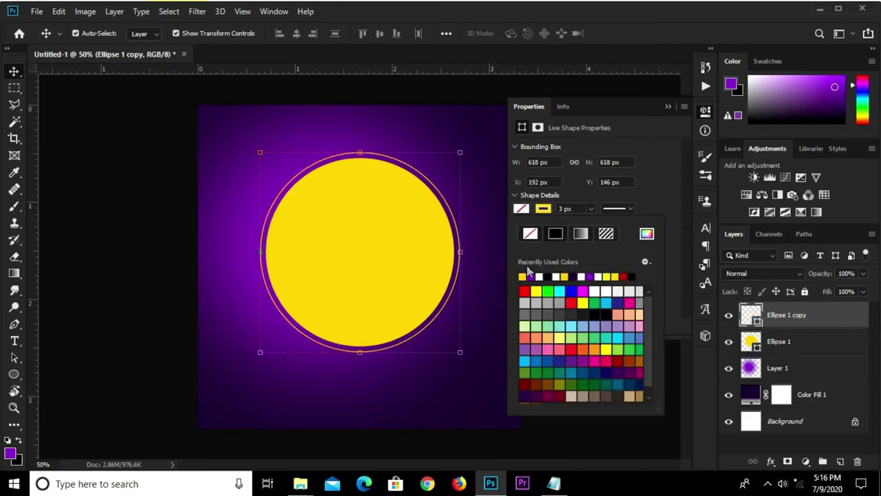
pyautogui.click(587, 209)
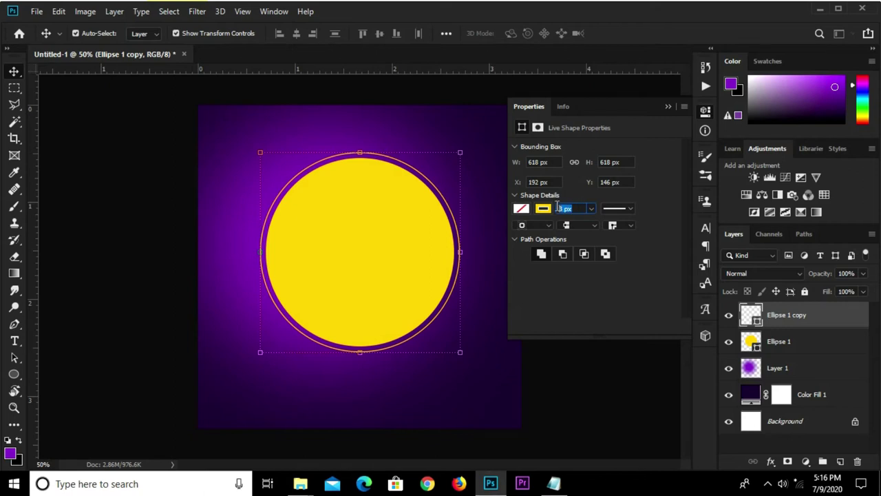
pyautogui.write('8')
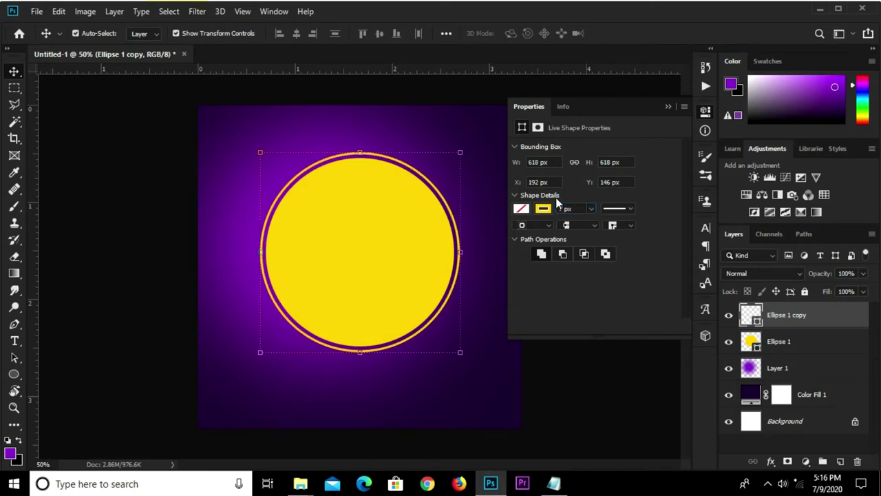
pyautogui.click(561, 208)
pyautogui.write('3')
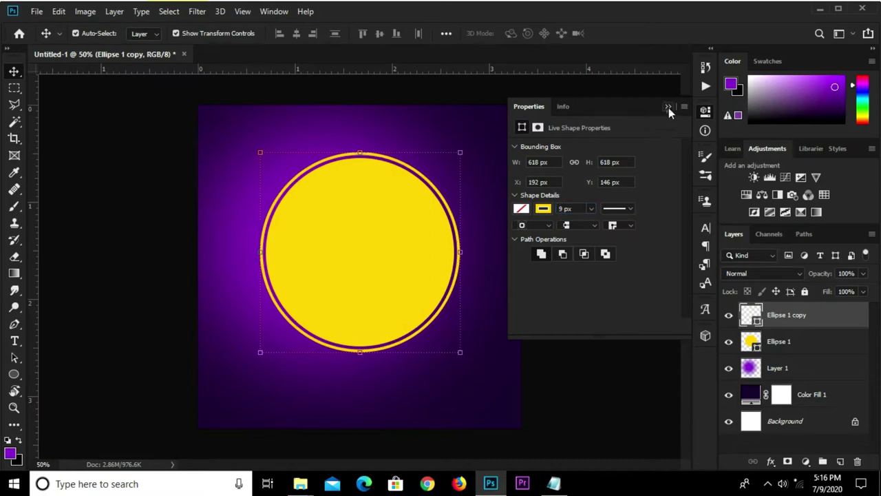
pyautogui.click(669, 108)
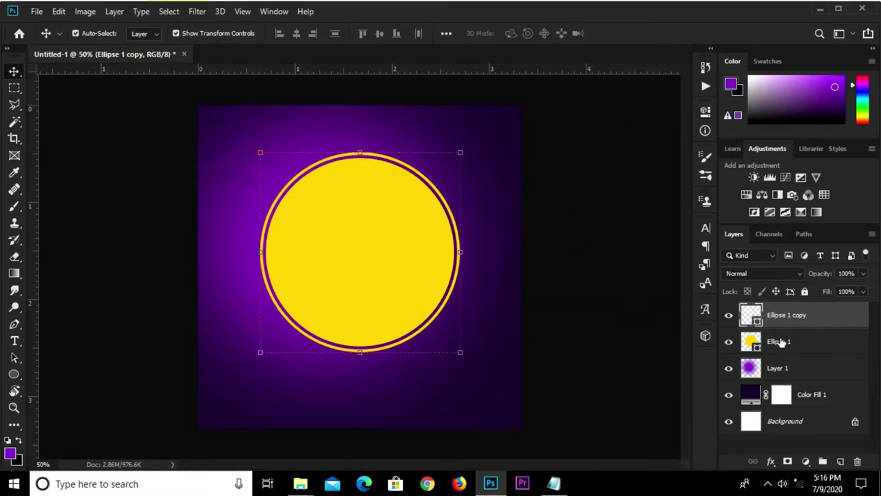
pyautogui.keyDown('shift'); pyautogui.click(781, 342); pyautogui.keyUp('shift')
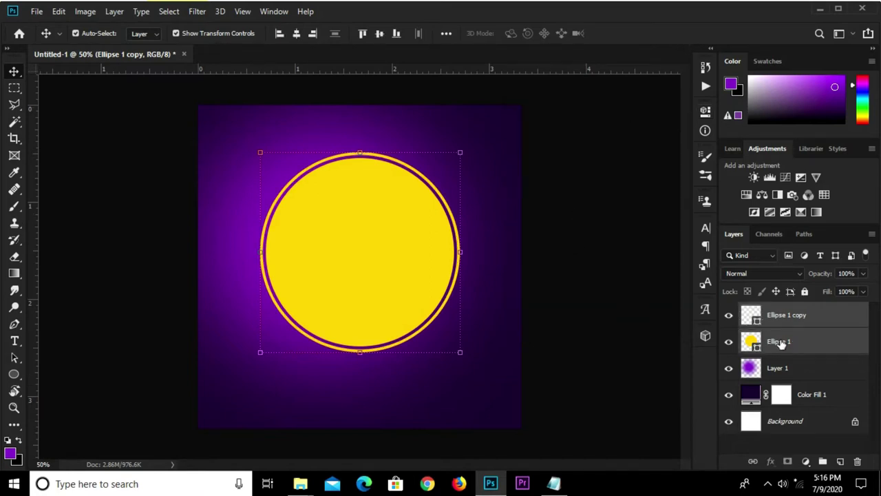
# Move the circle and ring together into the top-left corner, partly off the canvas.
pyautogui.click(267, 155)
pyautogui.click(387, 232)
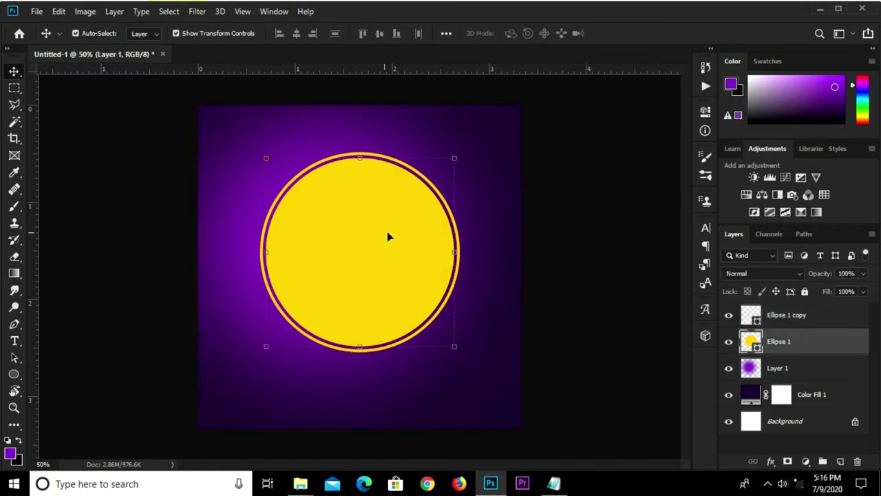
pyautogui.keyDown('shift'); pyautogui.click(800, 323); pyautogui.keyUp('shift')
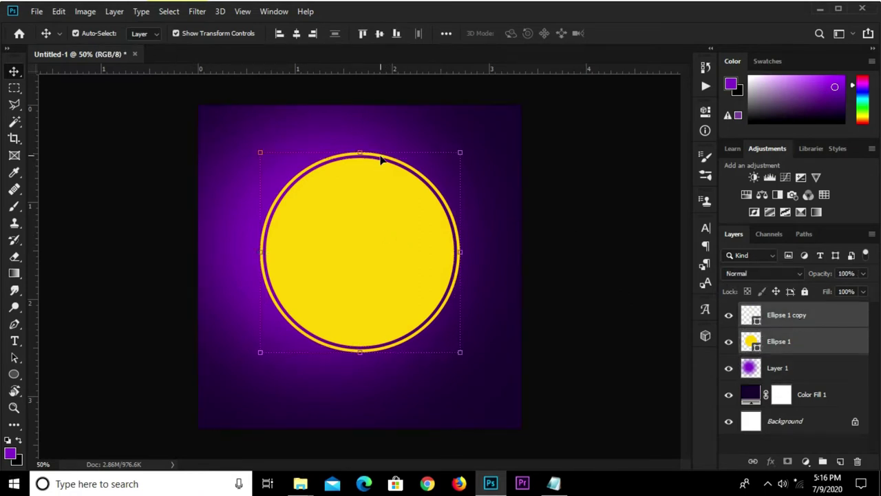
pyautogui.hotkey('ctrl', 't')
pyautogui.moveTo(382, 179); pyautogui.dragTo(295, 136)
pyautogui.click(622, 33)
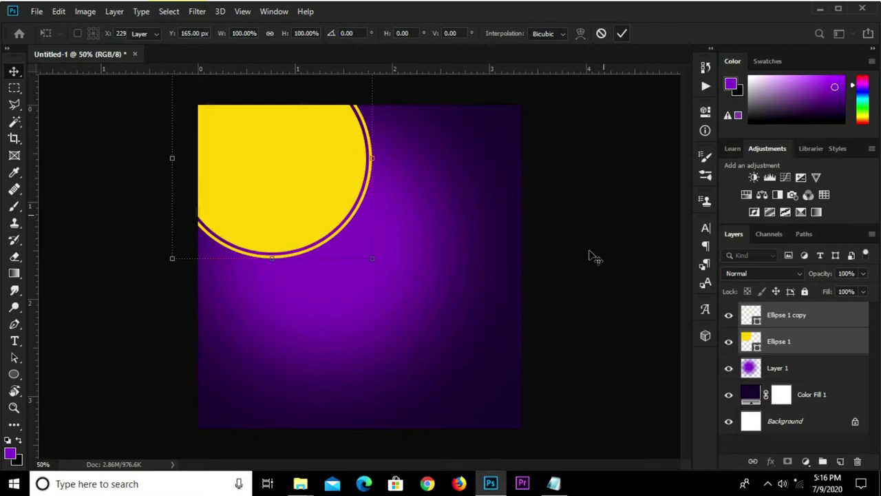
# Copy the word HeadPhones from the Notepad notes.
pyautogui.click(553, 483)
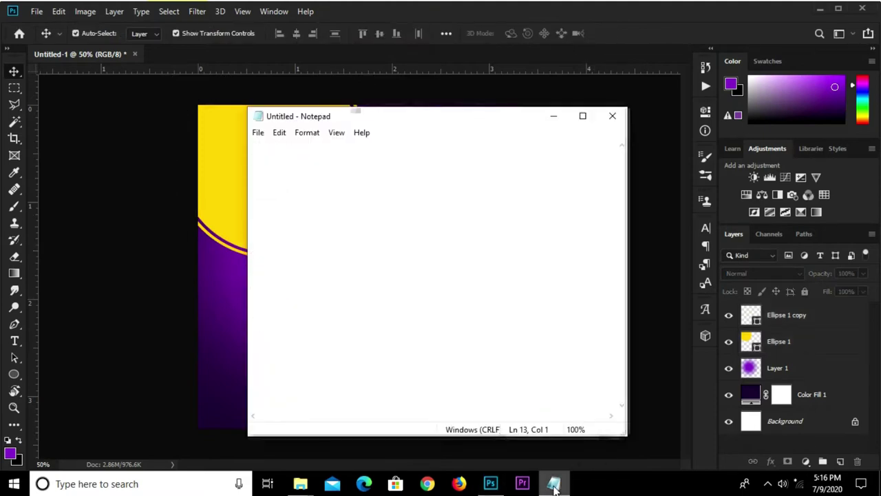
pyautogui.moveTo(305, 150); pyautogui.dragTo(235, 142)
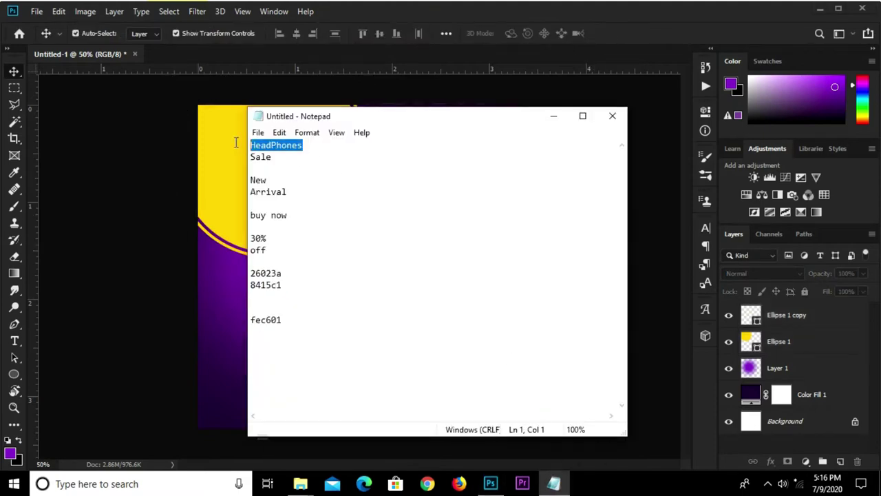
pyautogui.rightClick(262, 141)
pyautogui.click(334, 186)
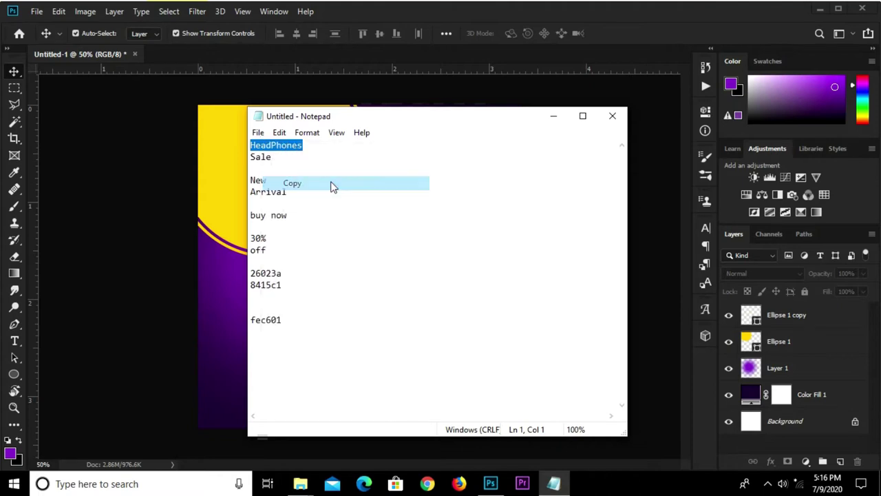
pyautogui.click(208, 290)
pyautogui.click(14, 341)
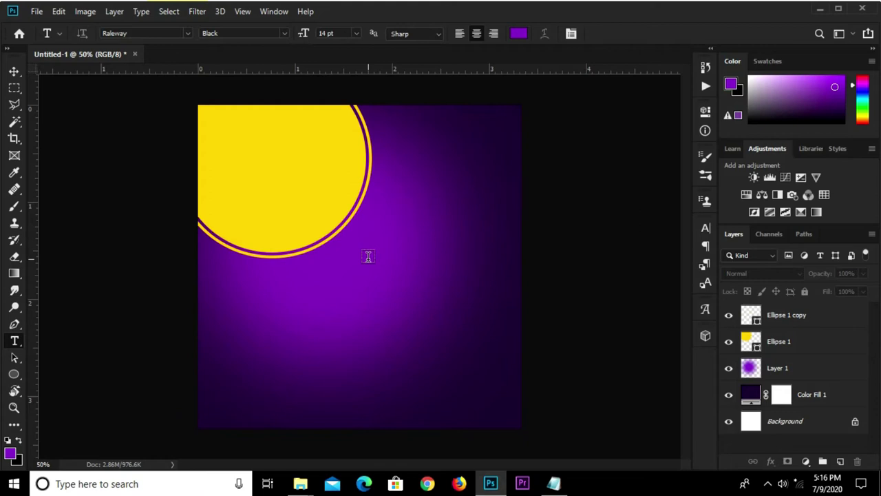
# Add dark purple #26023a 'HeadPhones' text and place it inside the yellow circle.
pyautogui.click(518, 35)
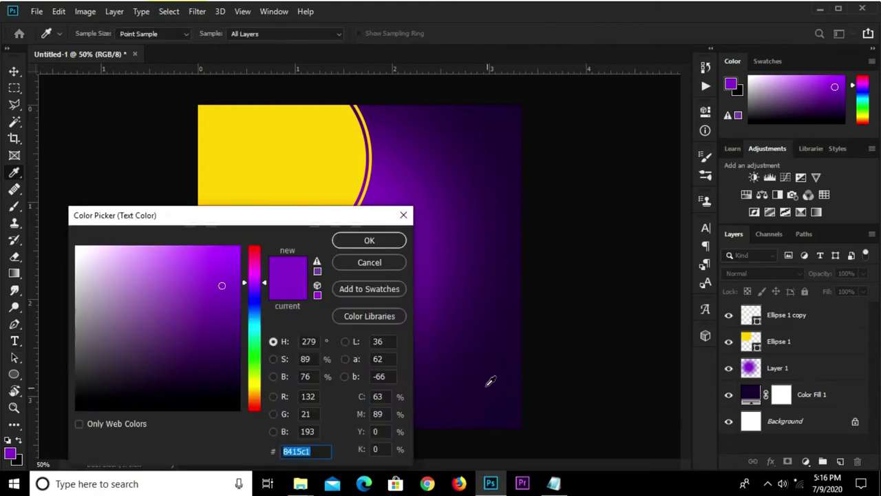
pyautogui.click(498, 411)
pyautogui.click(368, 241)
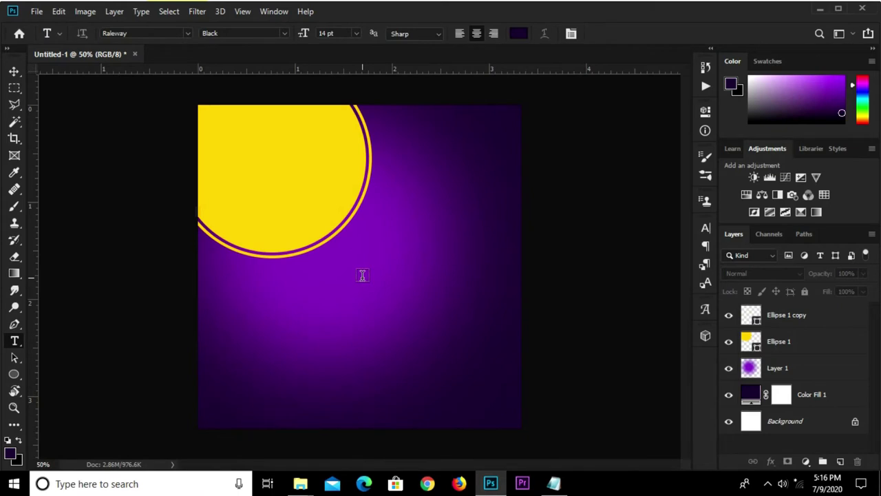
pyautogui.click(362, 275)
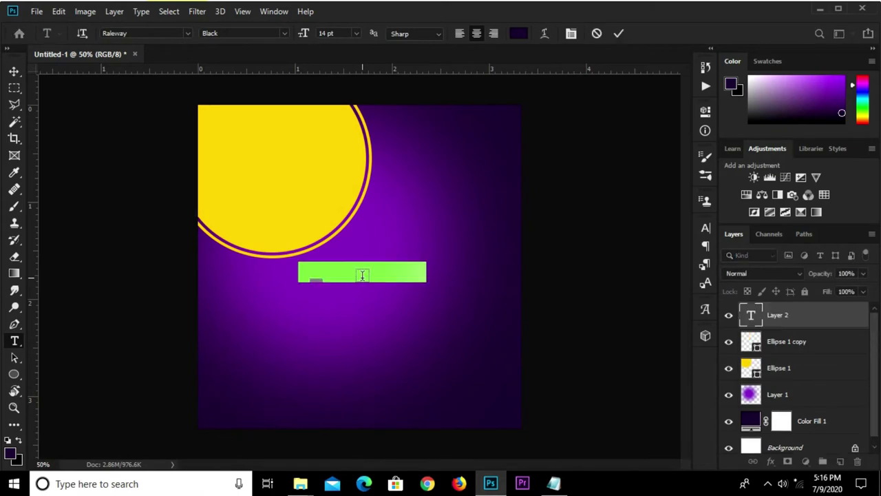
pyautogui.write('HeadPhones')
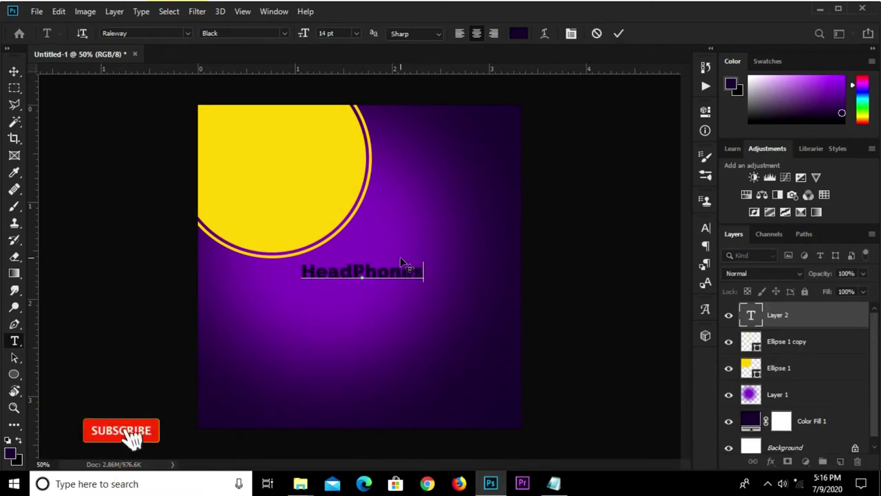
pyautogui.click(618, 34)
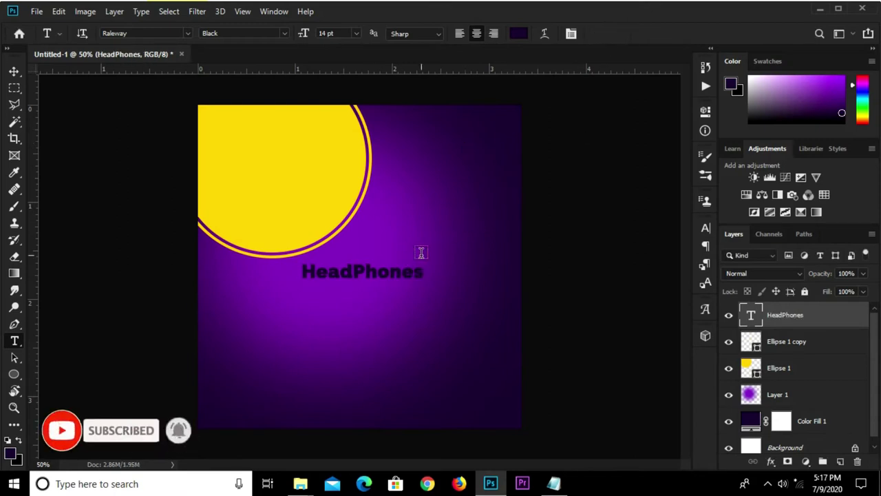
pyautogui.press('v')
pyautogui.moveTo(401, 276); pyautogui.dragTo(325, 146)
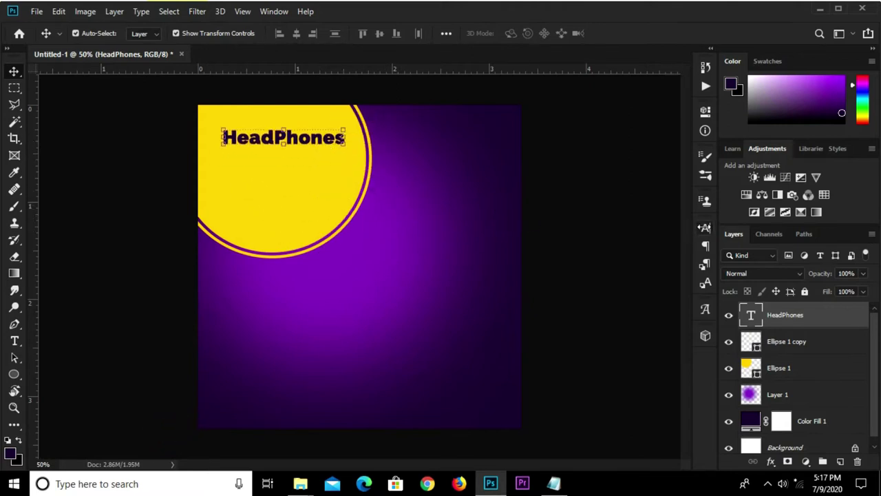
# Set the HeadPhones text to 15 pt Raleway Black.
pyautogui.click(706, 228)
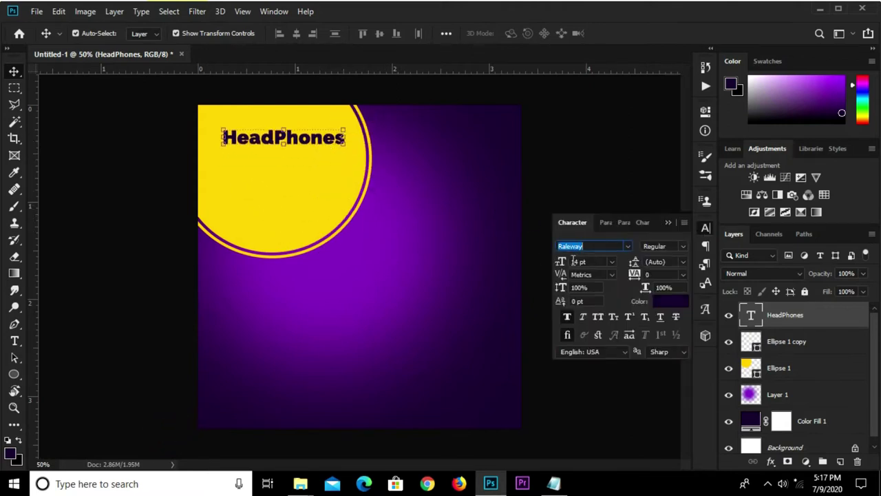
pyautogui.click(589, 260)
pyautogui.write('15')
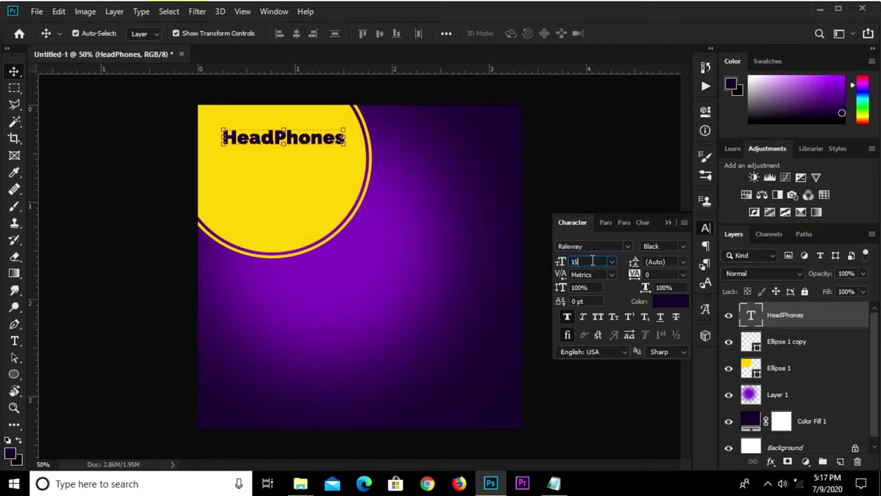
pyautogui.press('Return')
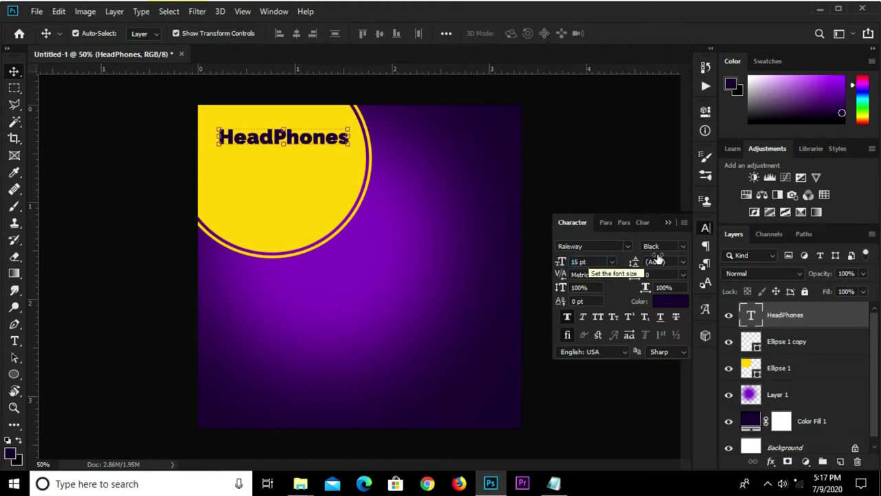
pyautogui.click(681, 245)
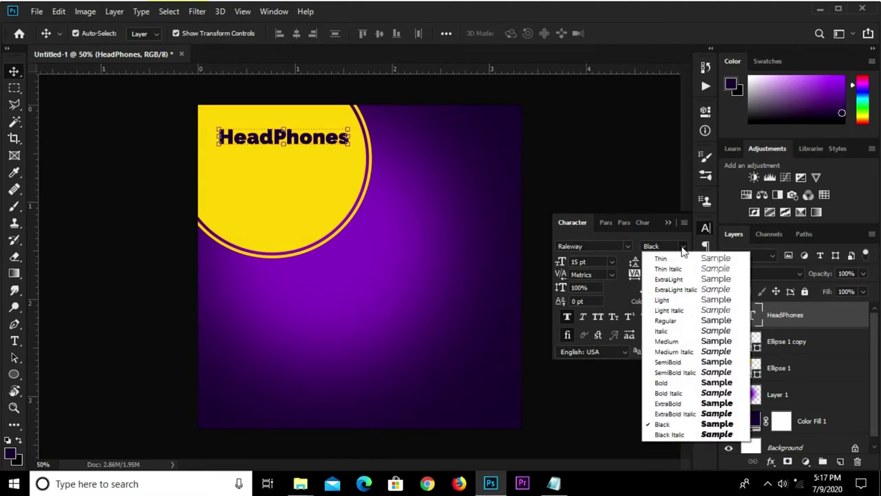
pyautogui.click(661, 424)
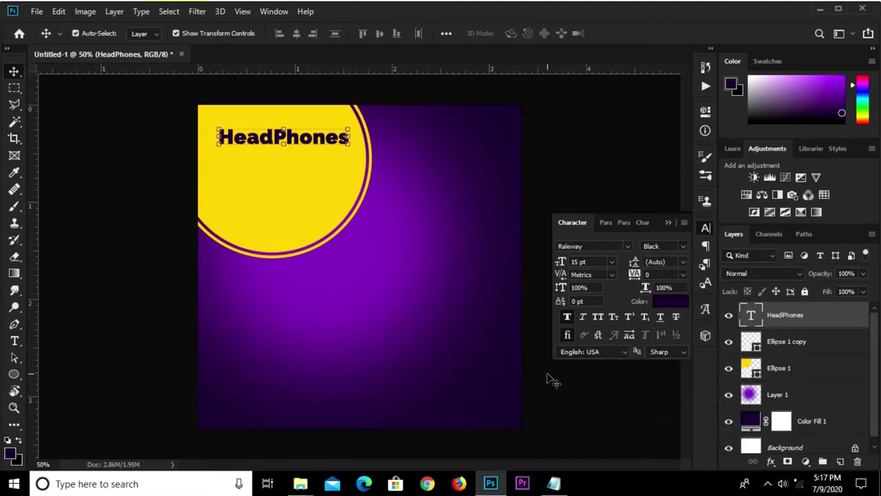
pyautogui.click(668, 223)
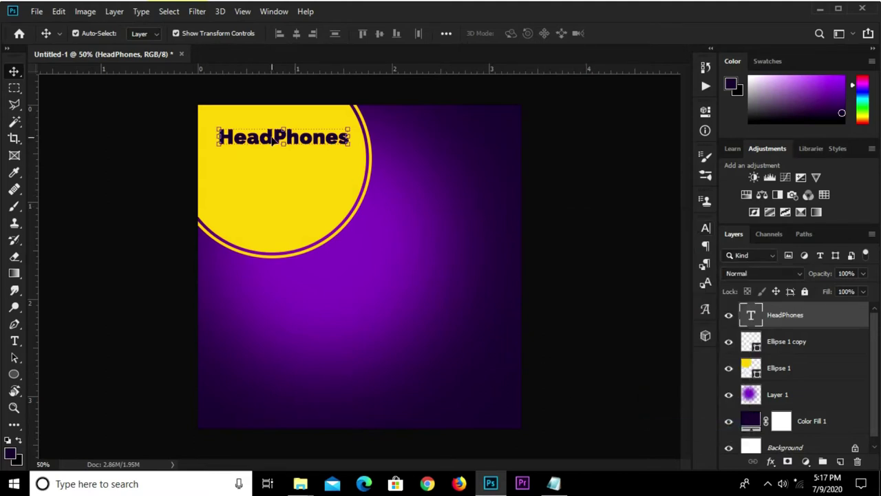
pyautogui.scroll(1, 275, 139)
pyautogui.scroll(1, 276, 140)
# Scale HeadPhones up to about 109% and nudge it slightly lower in the circle.
pyautogui.hotkey('ctrl', 't')
pyautogui.moveTo(275, 132)
pyautogui.mouseDown()
pyautogui.moveTo(273, 138)
pyautogui.moveTo(282, 124)
pyautogui.mouseUp()
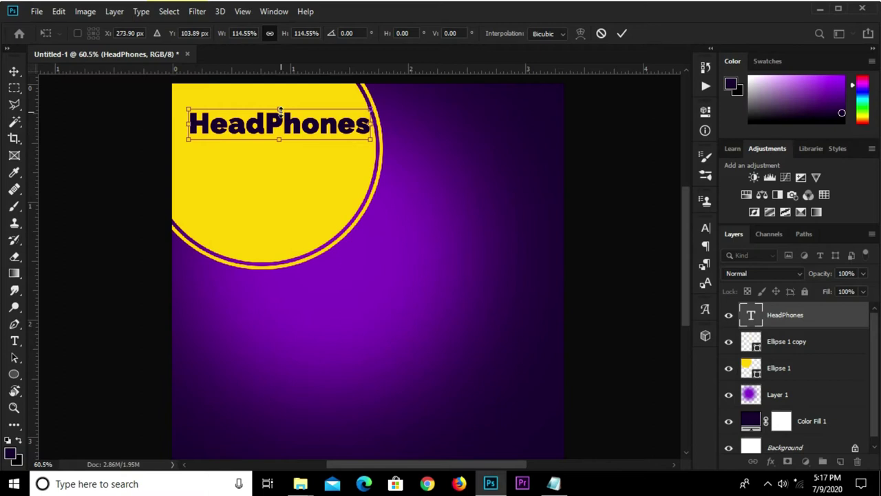
pyautogui.moveTo(370, 138); pyautogui.dragTo(362, 137)
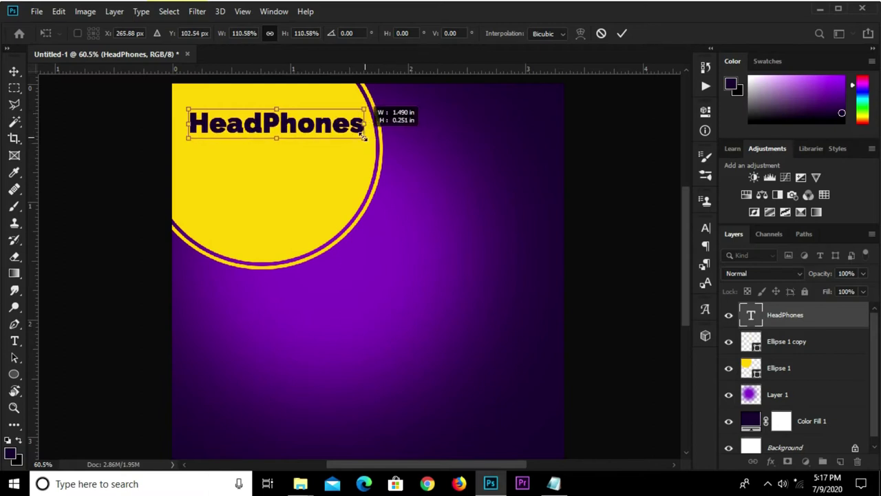
pyautogui.moveTo(302, 129); pyautogui.dragTo(307, 132)
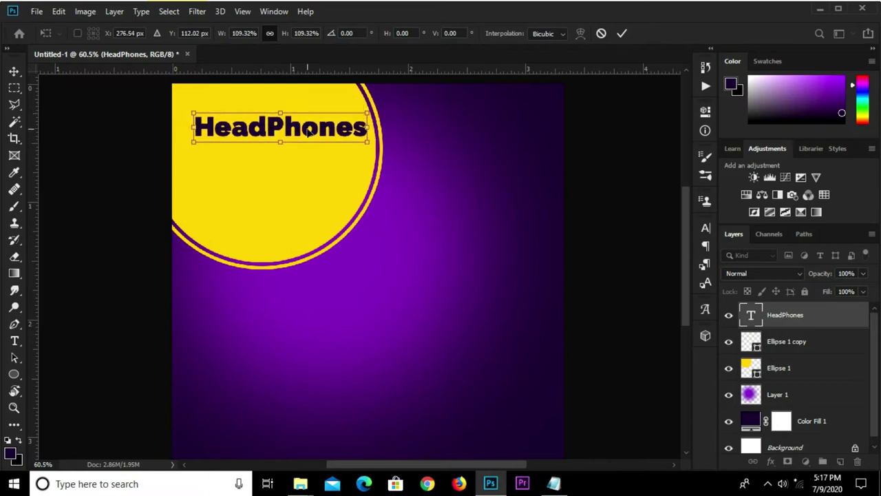
pyautogui.press('Return')
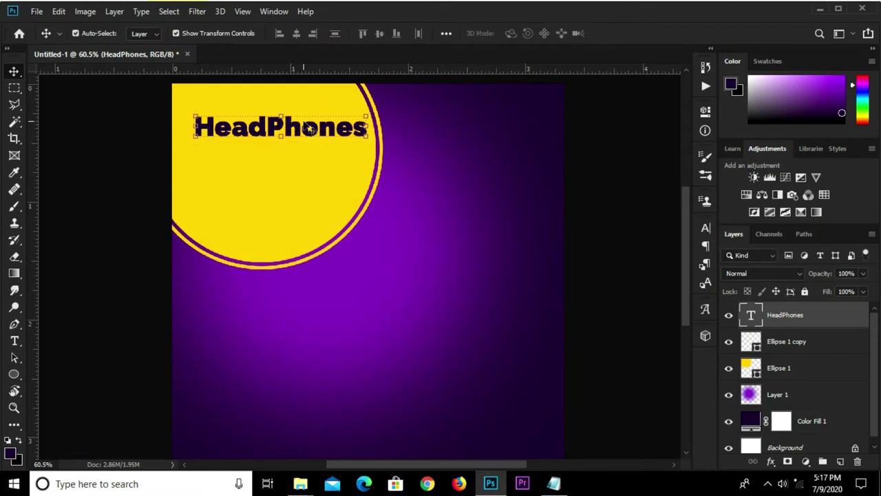
# Duplicate the HeadPhones text just below itself and change the copy to read 'SALE'.
pyautogui.moveTo(309, 129); pyautogui.dragTo(298, 167)
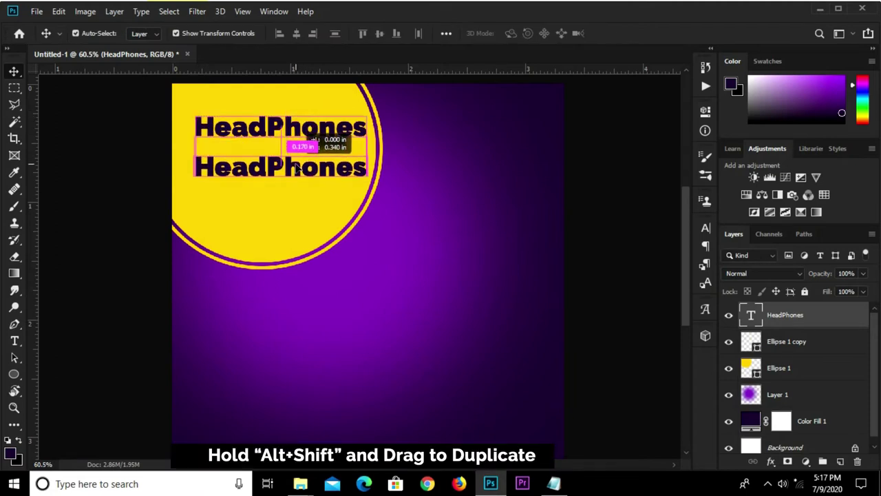
pyautogui.press('t')
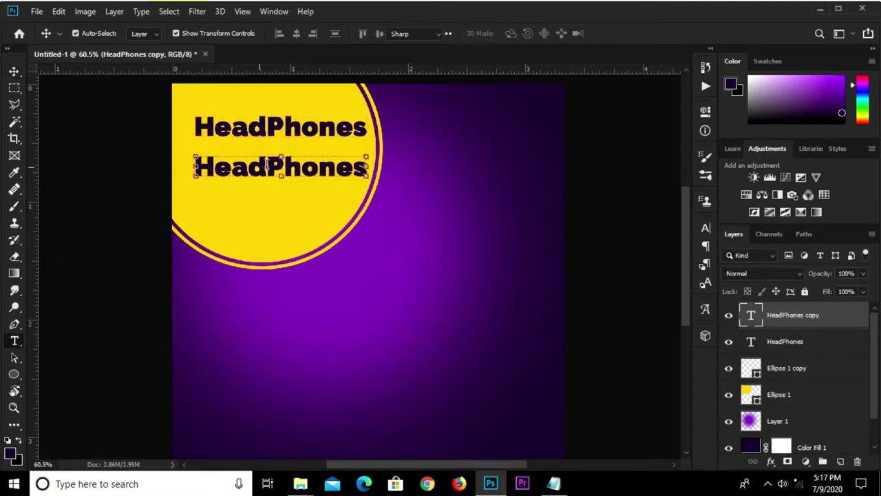
pyautogui.click(267, 165)
pyautogui.hotkey('ctrl', 'a')
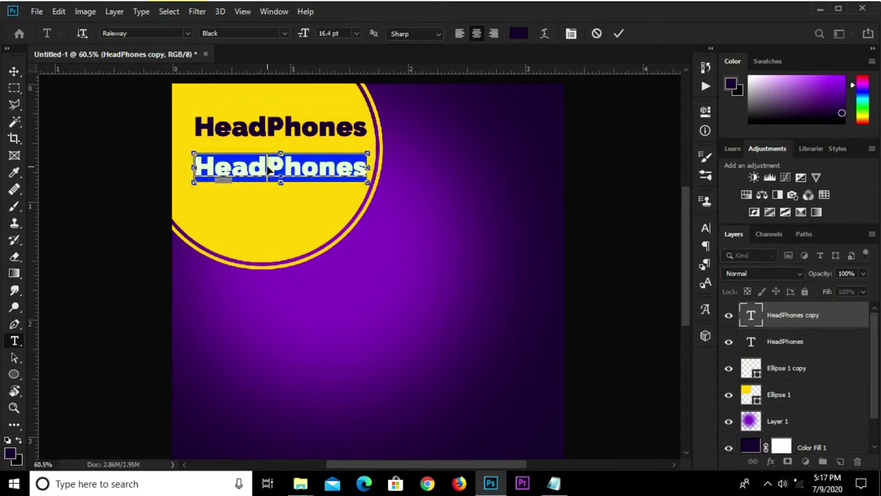
pyautogui.click(268, 166)
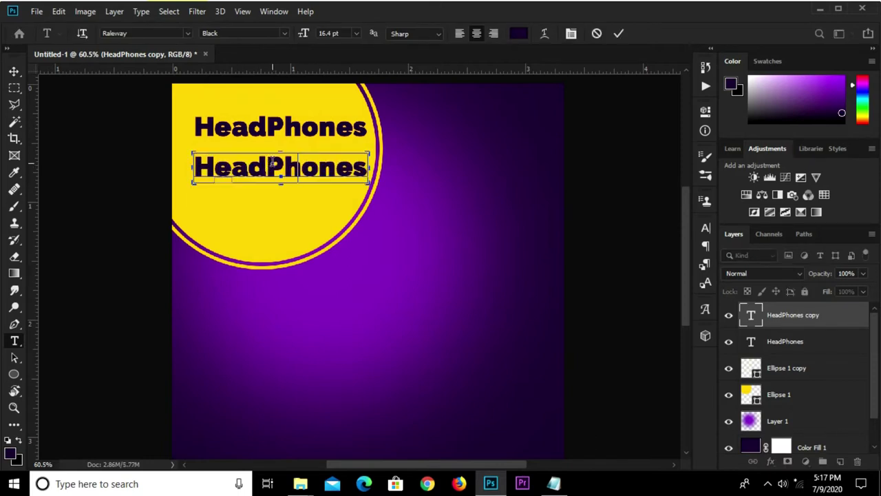
pyautogui.hotkey('ctrl', 'a')
pyautogui.write('Sa')
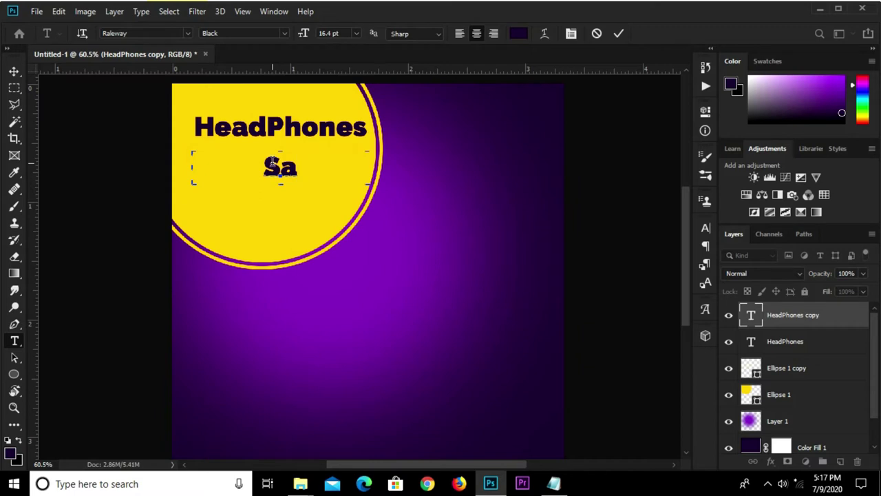
pyautogui.press('BackSpace')
pyautogui.write('ALE')
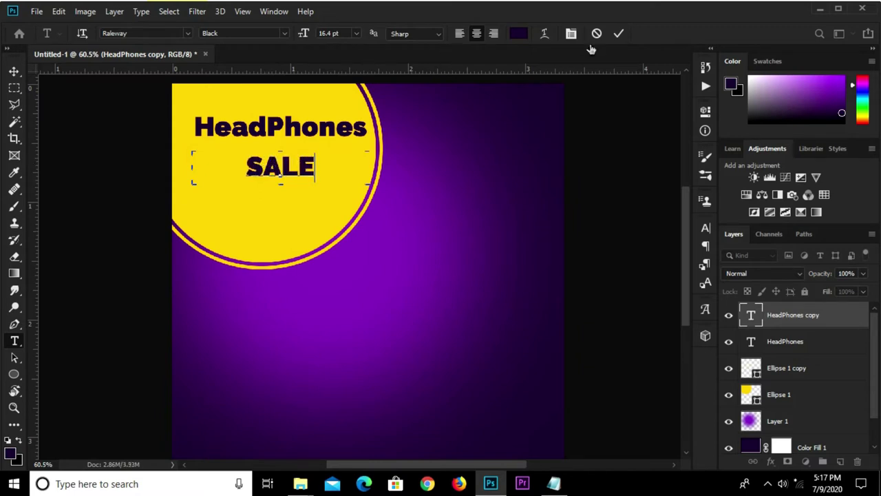
pyautogui.hotkey('ctrl', 'Return')
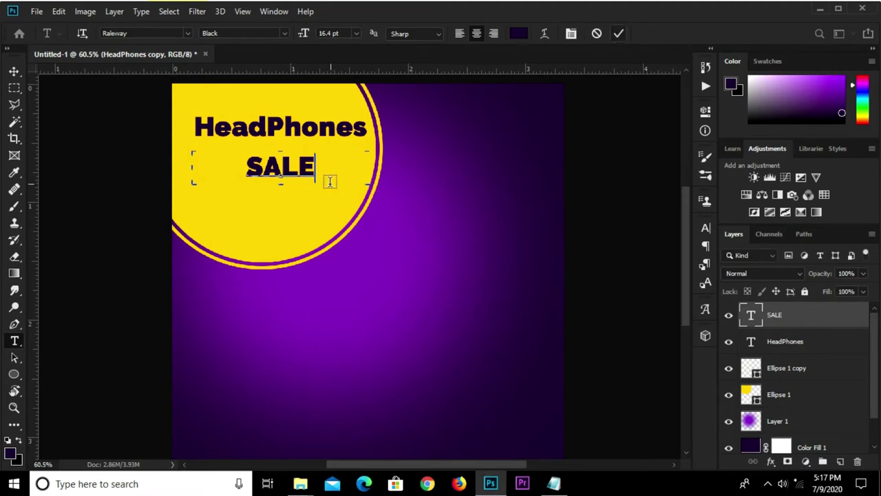
pyautogui.press('v')
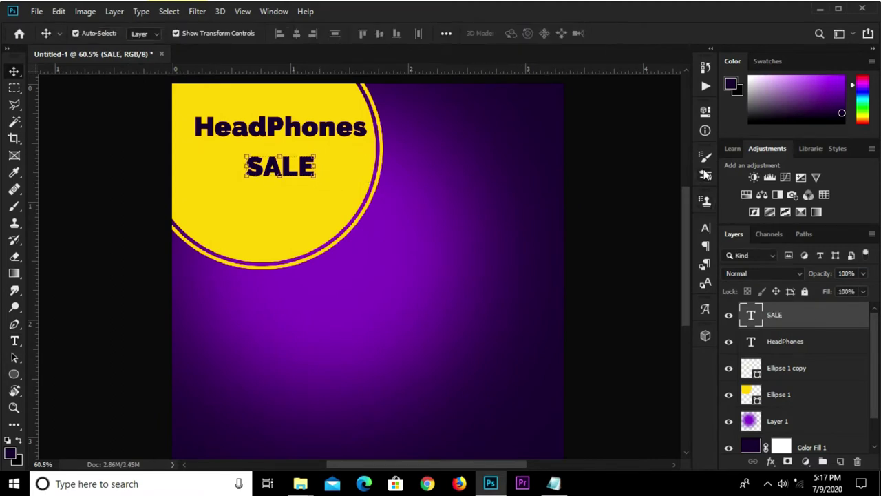
# Set the SALE text in Accidental Presidency at 24 pt.
pyautogui.click(705, 228)
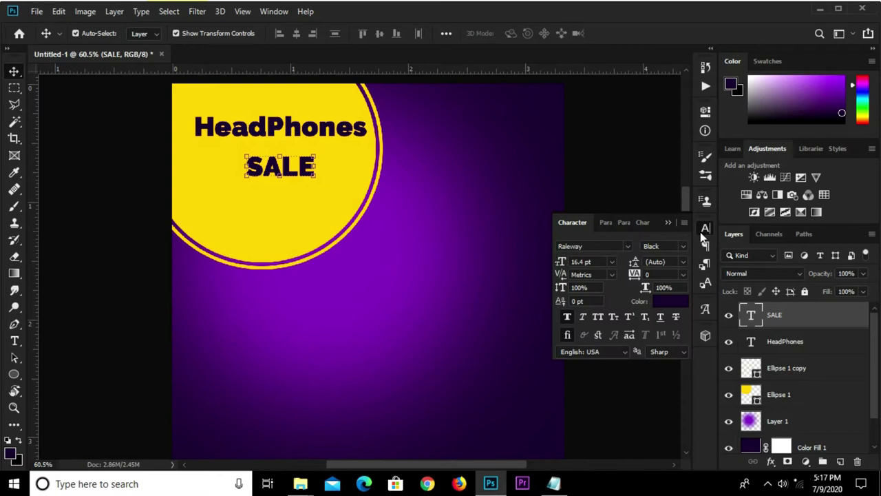
pyautogui.click(628, 246)
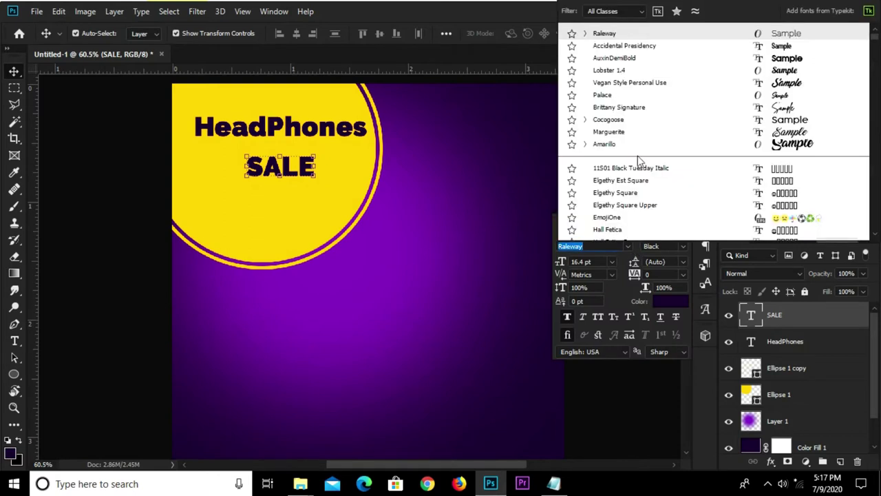
pyautogui.click(639, 45)
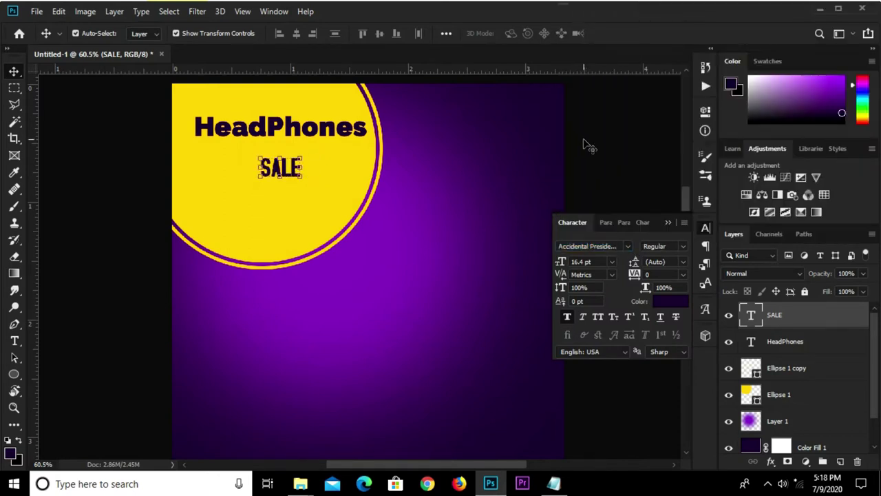
pyautogui.click(612, 262)
pyautogui.click(587, 378)
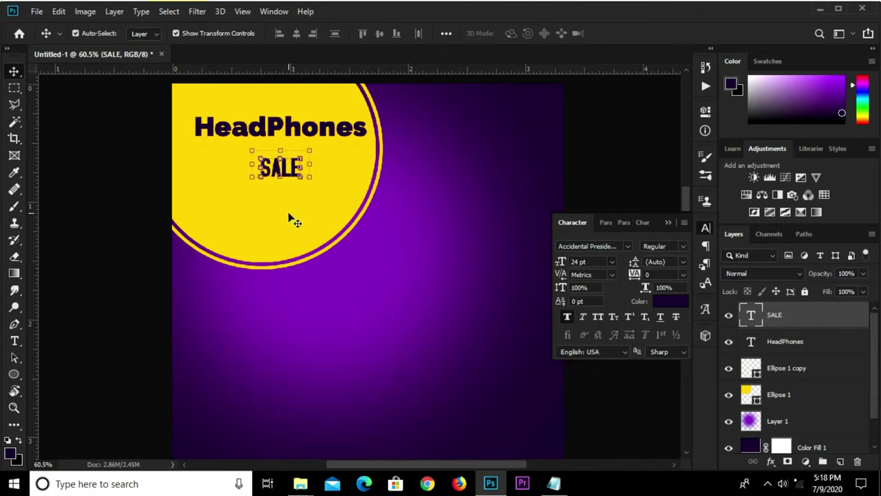
# Scale SALE up to about 63.77 pt and position it beneath HeadPhones.
pyautogui.hotkey('ctrl', 't')
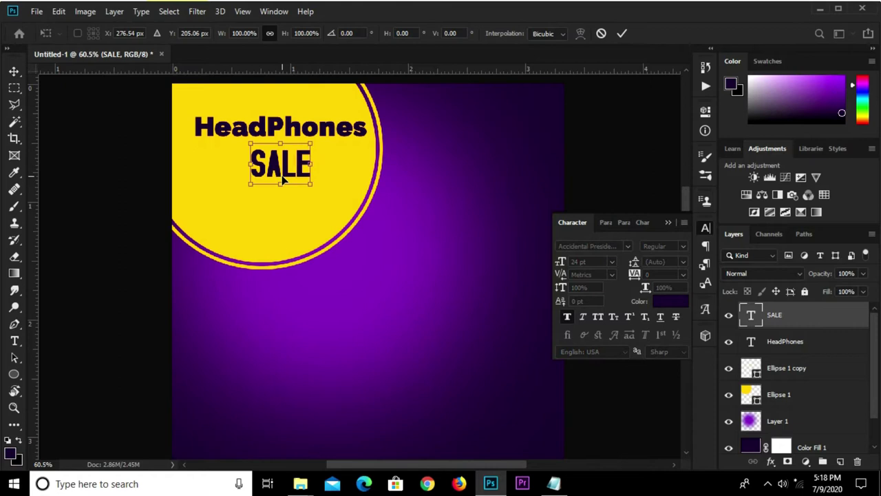
pyautogui.moveTo(276, 188); pyautogui.dragTo(280, 238)
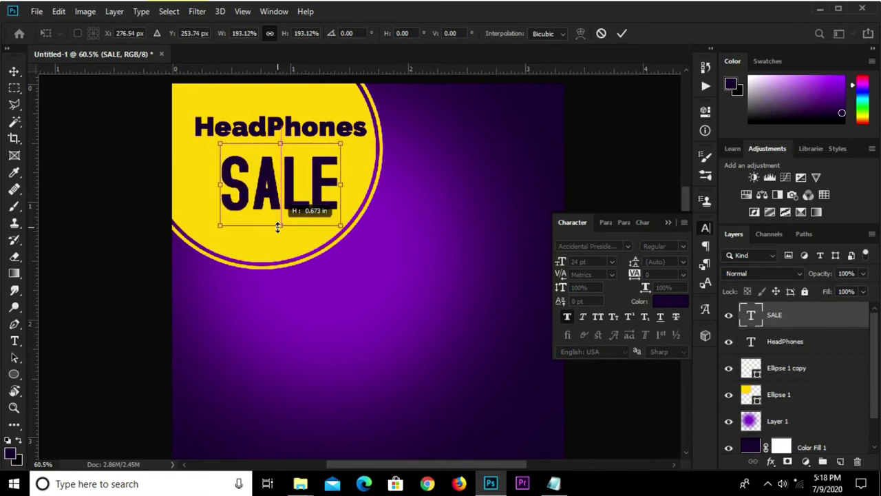
pyautogui.moveTo(293, 186); pyautogui.dragTo(279, 176)
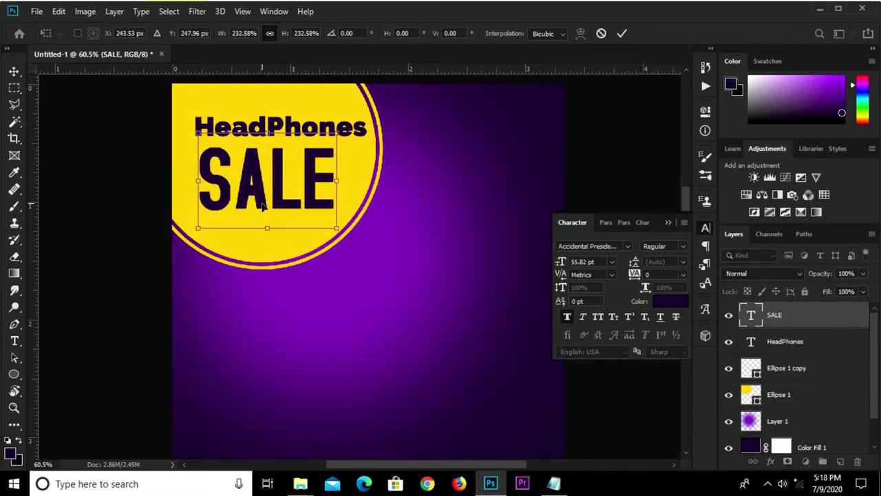
pyautogui.moveTo(268, 230); pyautogui.dragTo(268, 238)
pyautogui.moveTo(277, 176); pyautogui.dragTo(286, 180)
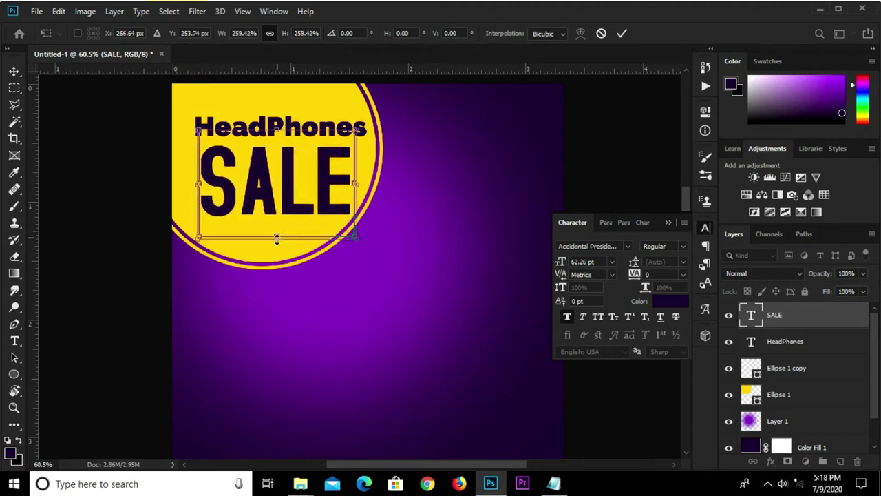
pyautogui.moveTo(276, 236); pyautogui.dragTo(277, 239)
pyautogui.press('Return')
pyautogui.moveTo(304, 188); pyautogui.dragTo(273, 189)
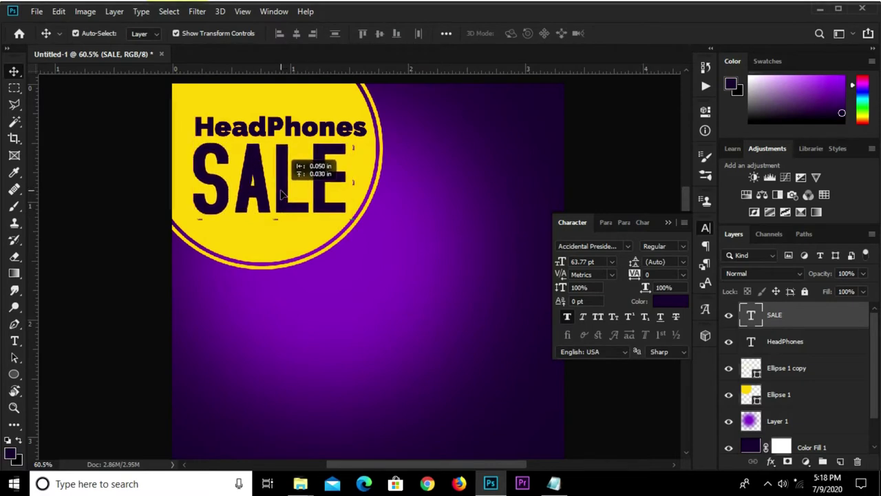
# Scale the HeadPhones heading down to about 89% (14.64 pt) above SALE.
pyautogui.click(301, 131)
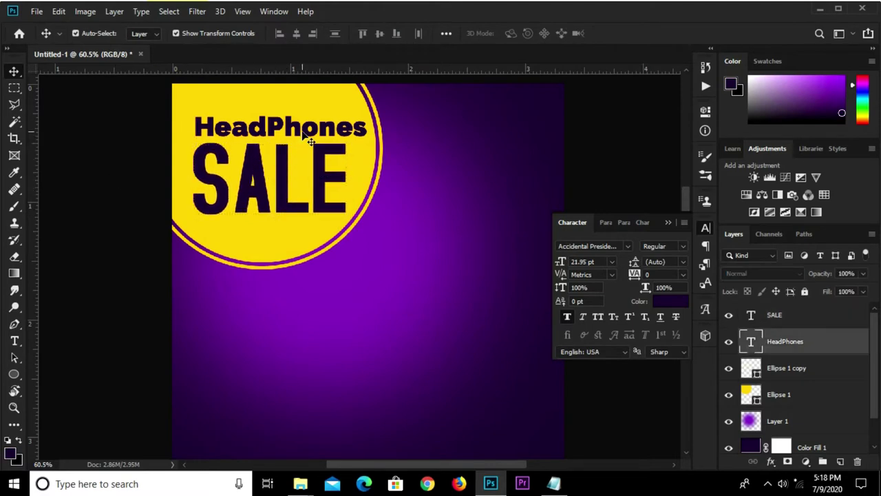
pyautogui.scroll(2, 299, 121)
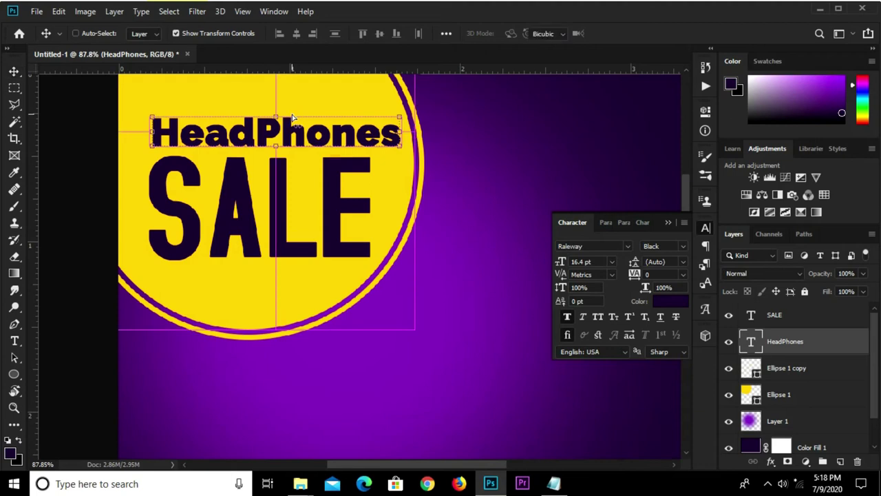
pyautogui.hotkey('ctrl', 't')
pyautogui.moveTo(274, 114); pyautogui.dragTo(292, 138)
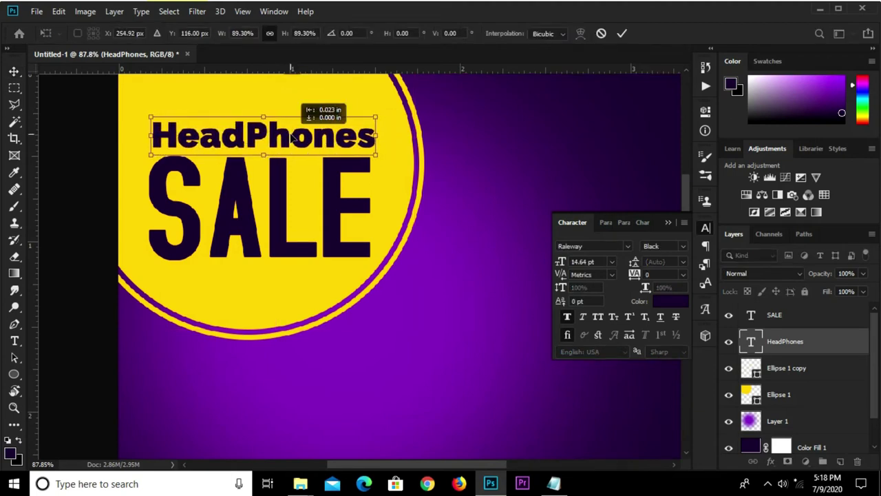
pyautogui.press('Return')
pyautogui.scroll(-2, 474, 149)
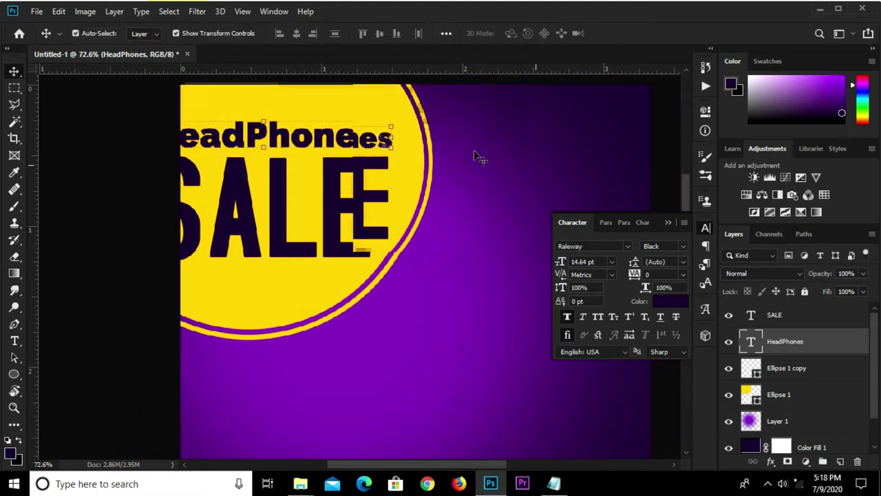
pyautogui.scroll(-1, 382, 200)
pyautogui.click(326, 156)
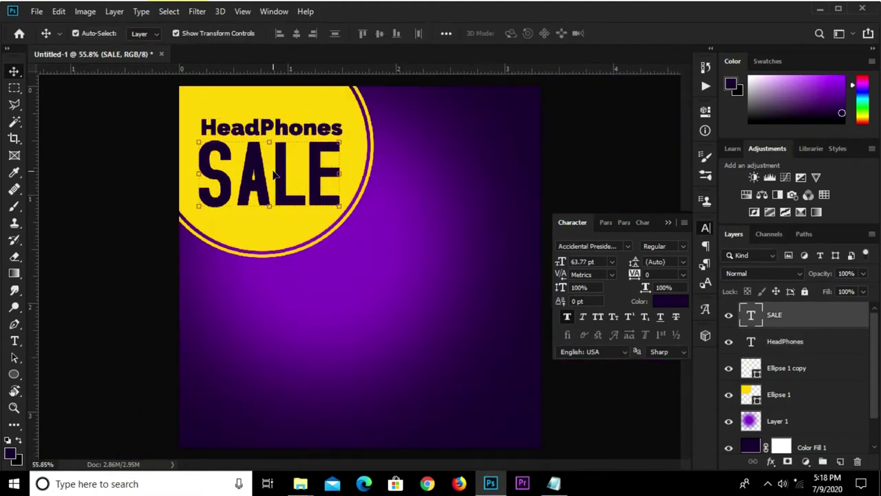
# Enable a Gradient Overlay in the SALE layer's blending options.
pyautogui.click(771, 466)
pyautogui.click(794, 342)
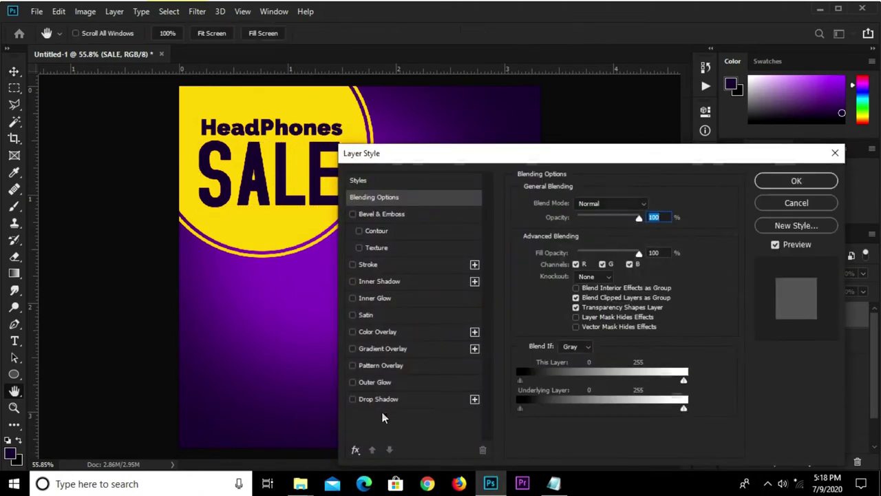
pyautogui.click(394, 350)
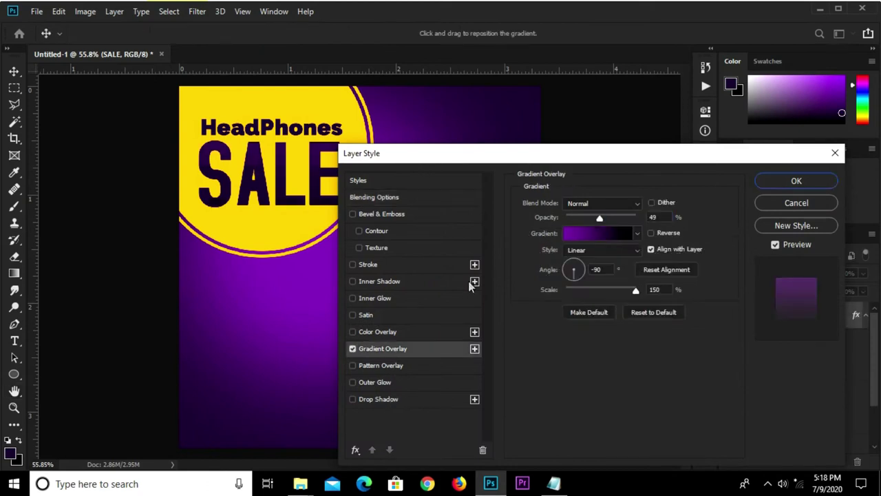
pyautogui.click(598, 234)
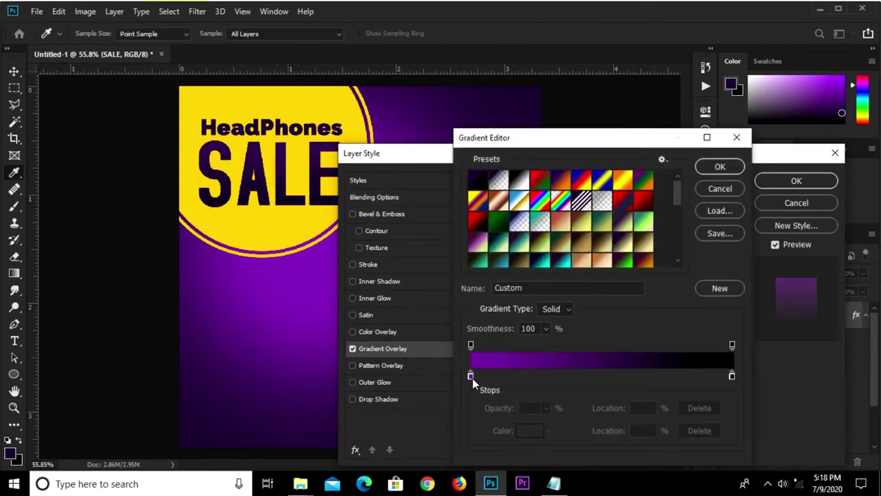
# Set the gradient stops to 7912a8 purple and black, and apply it at 49% opacity.
pyautogui.click(471, 375)
pyautogui.click(524, 430)
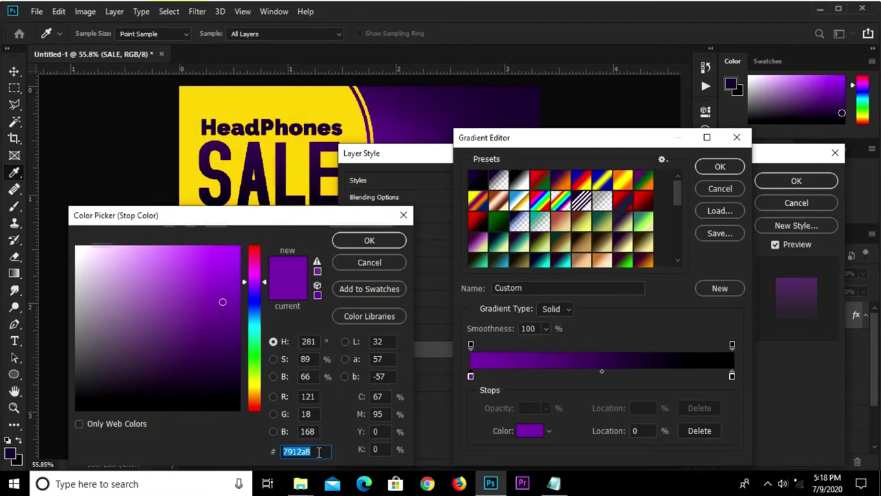
pyautogui.click(369, 241)
pyautogui.click(731, 375)
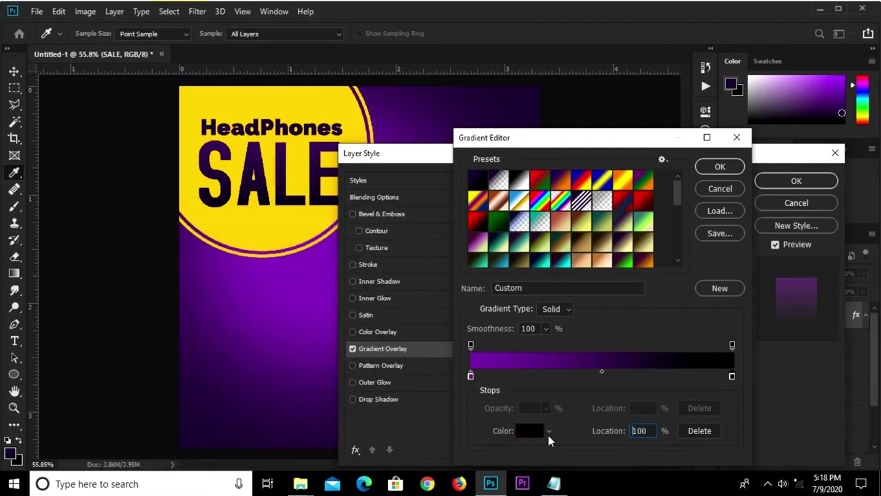
pyautogui.click(527, 432)
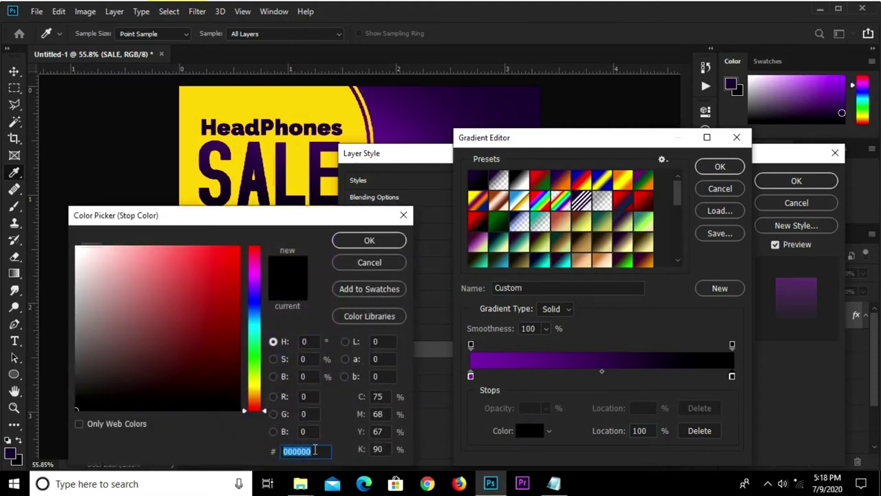
pyautogui.click(369, 241)
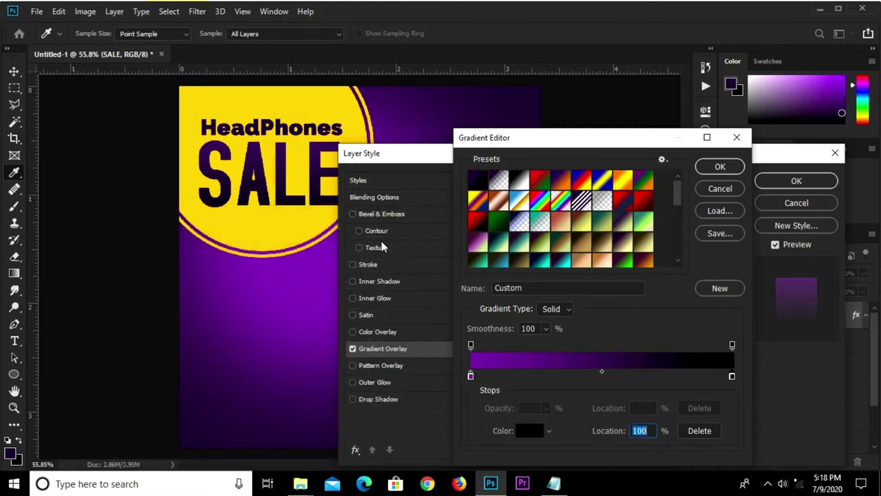
pyautogui.click(720, 169)
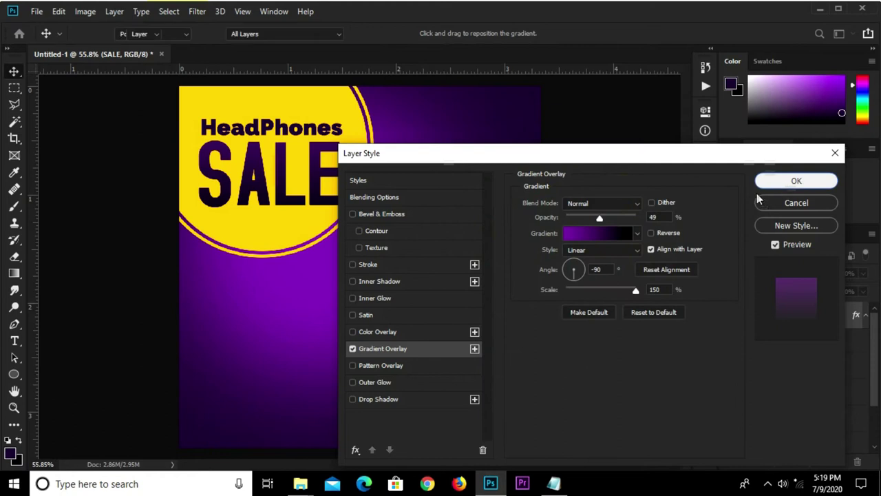
pyautogui.click(784, 183)
pyautogui.click(577, 151)
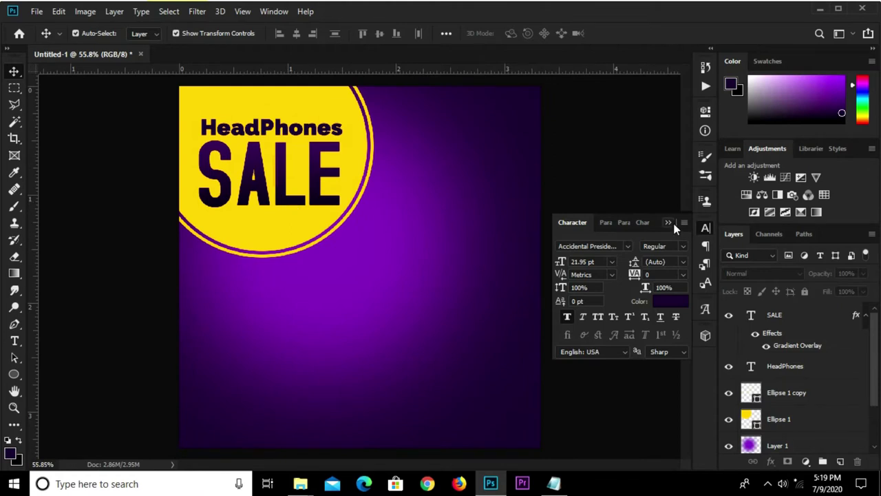
# Open resources.psd and drag the woman cutout onto the poster's lower right.
pyautogui.click(674, 224)
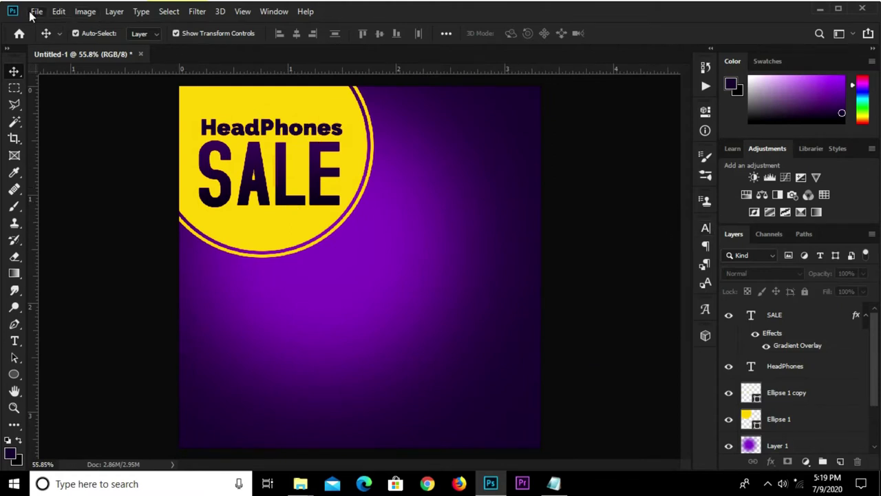
pyautogui.click(33, 12)
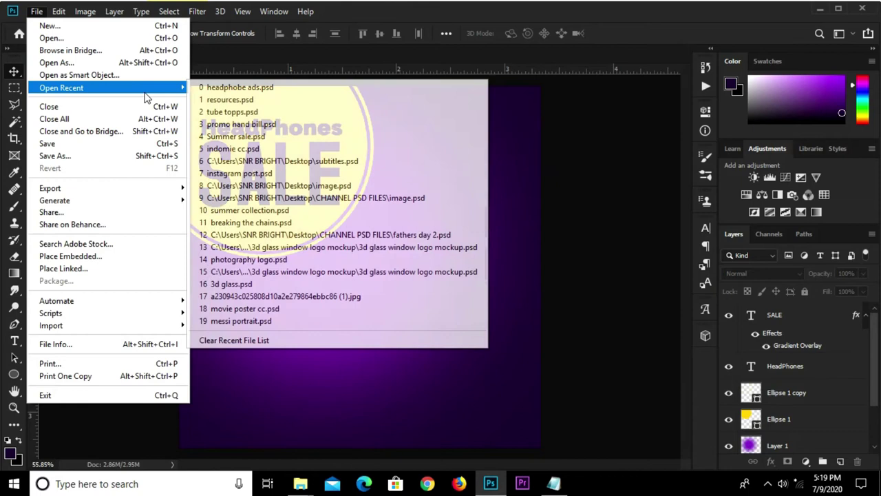
pyautogui.click(228, 99)
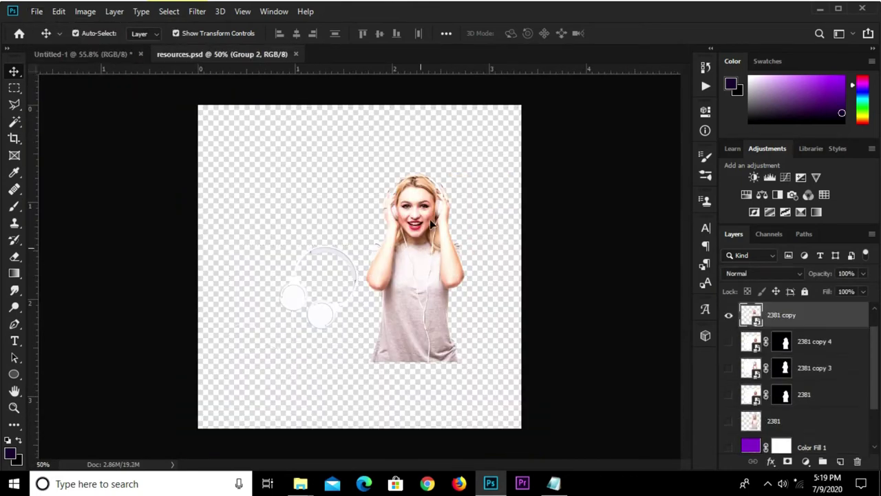
pyautogui.click(408, 256)
pyautogui.moveTo(423, 294); pyautogui.dragTo(128, 54)
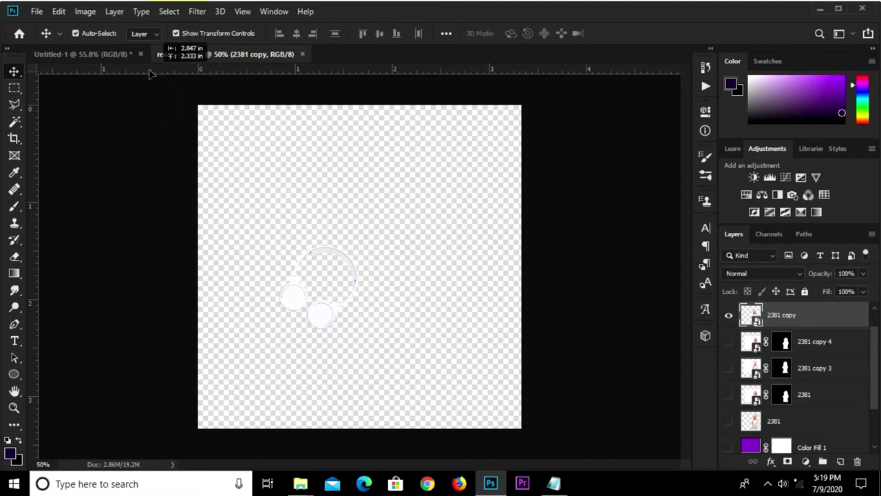
pyautogui.moveTo(128, 55)
pyautogui.mouseDown()
pyautogui.moveTo(440, 318)
pyautogui.moveTo(457, 314)
pyautogui.mouseUp()
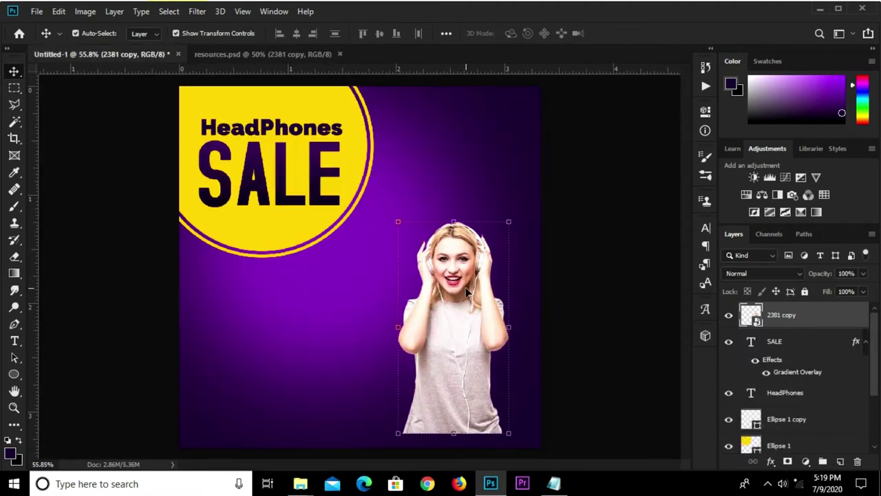
# Enlarge the woman cutout to about 136% and shift her down and right.
pyautogui.hotkey('ctrl', 't')
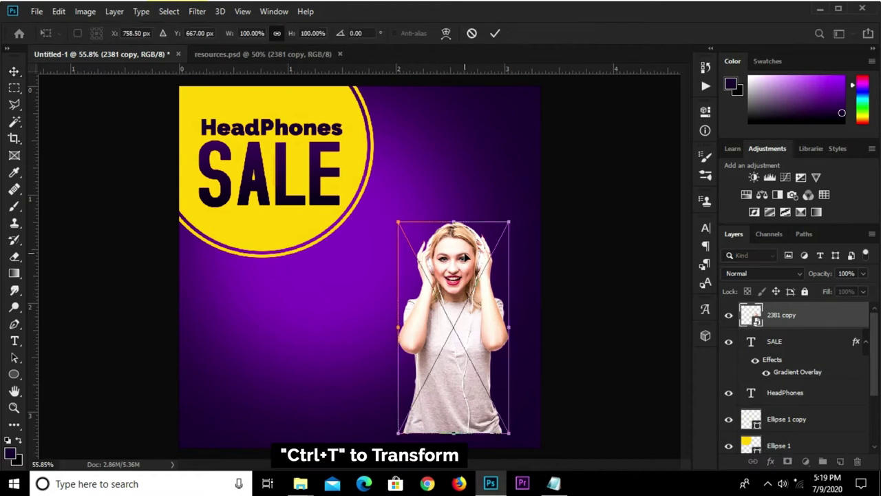
pyautogui.moveTo(458, 221); pyautogui.dragTo(455, 164)
pyautogui.moveTo(459, 275); pyautogui.dragTo(475, 307)
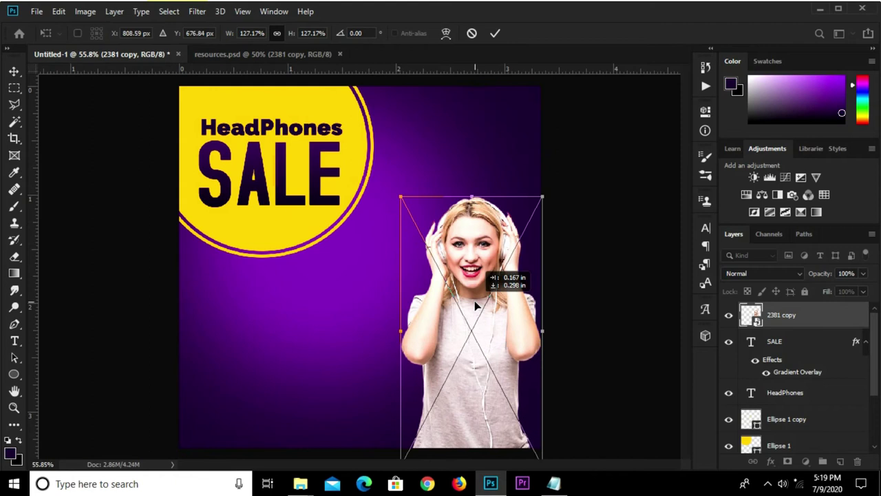
pyautogui.click(496, 35)
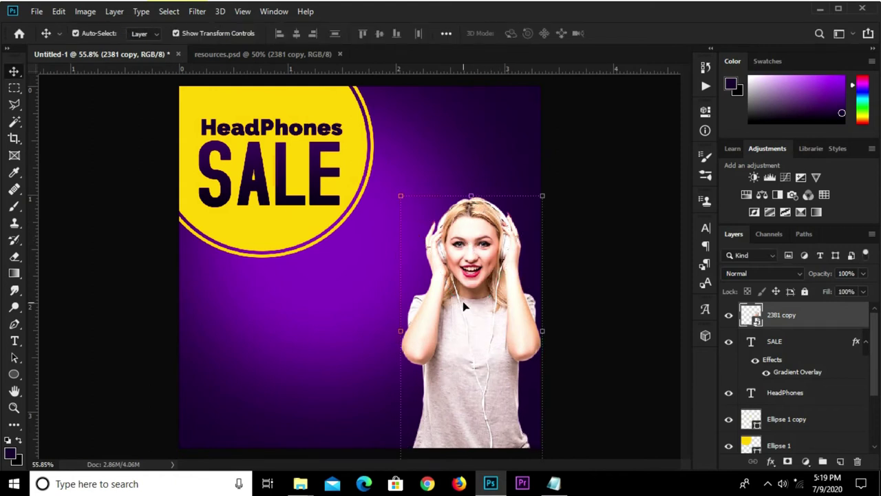
pyautogui.click(471, 195)
pyautogui.moveTo(473, 182); pyautogui.dragTo(474, 164)
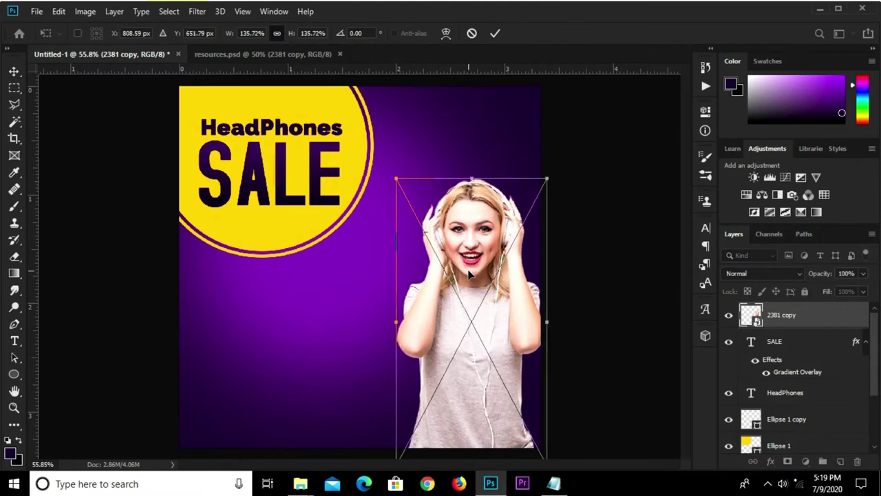
pyautogui.moveTo(471, 272); pyautogui.dragTo(462, 276)
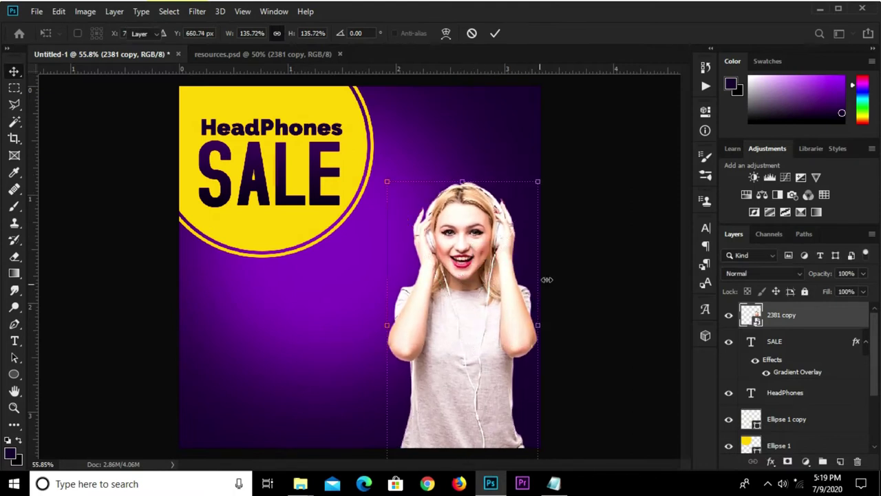
pyautogui.press('Return')
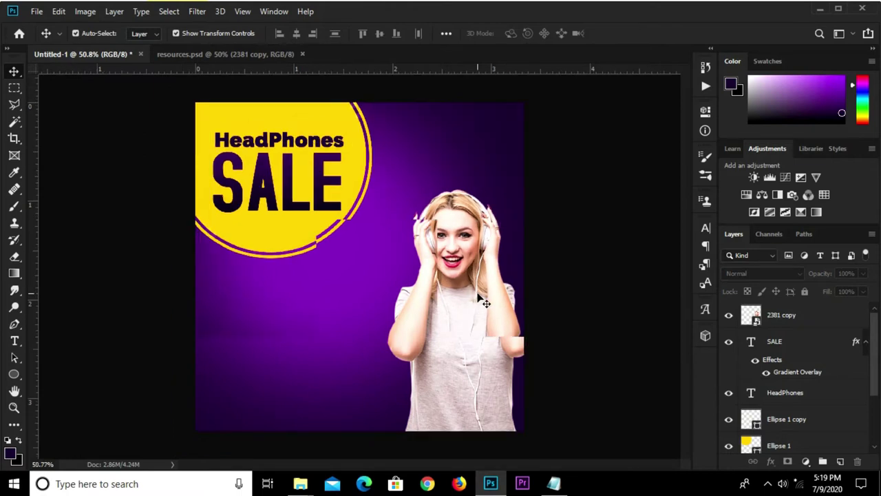
# Scale the woman to about 145%, flush with the poster's bottom edge.
pyautogui.click(448, 315)
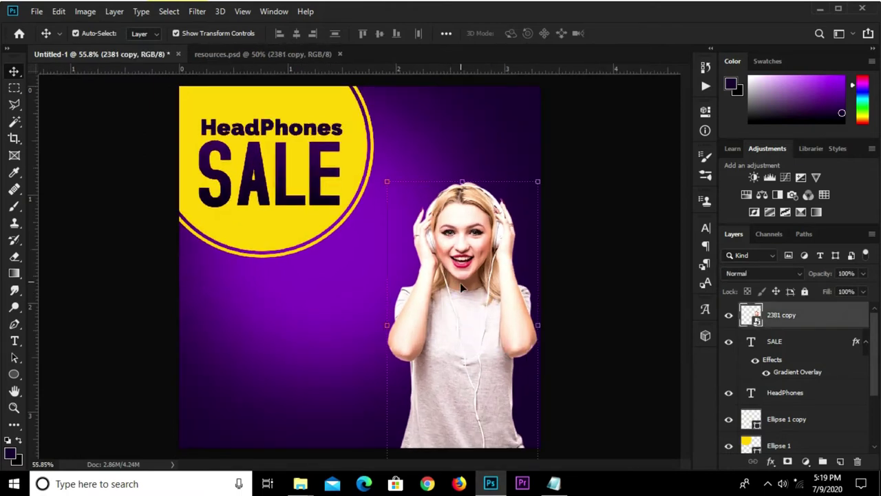
pyautogui.hotkey('ctrl', 't')
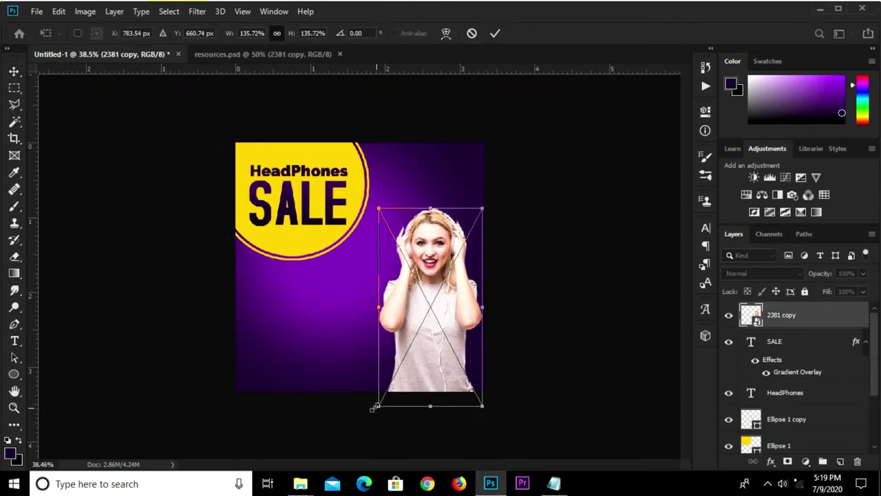
pyautogui.moveTo(375, 406); pyautogui.dragTo(370, 421)
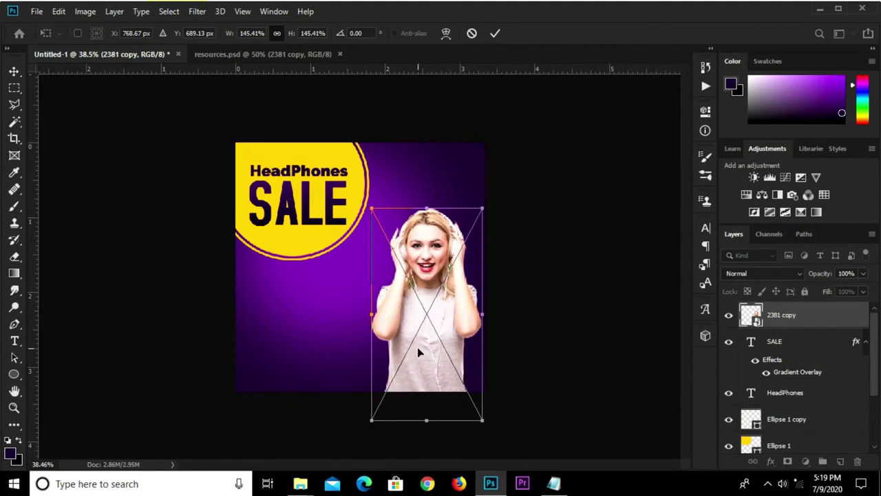
pyautogui.moveTo(417, 347); pyautogui.dragTo(416, 337)
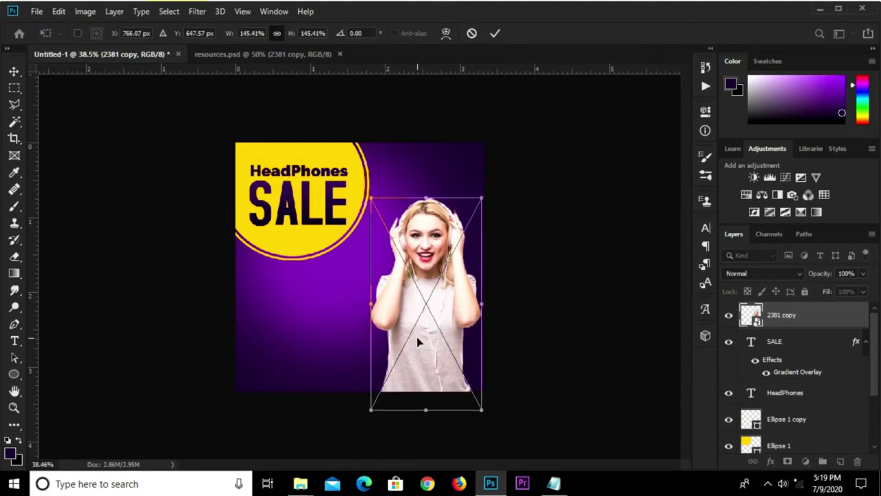
pyautogui.press('Return')
pyautogui.hotkey('ctrl', '+')
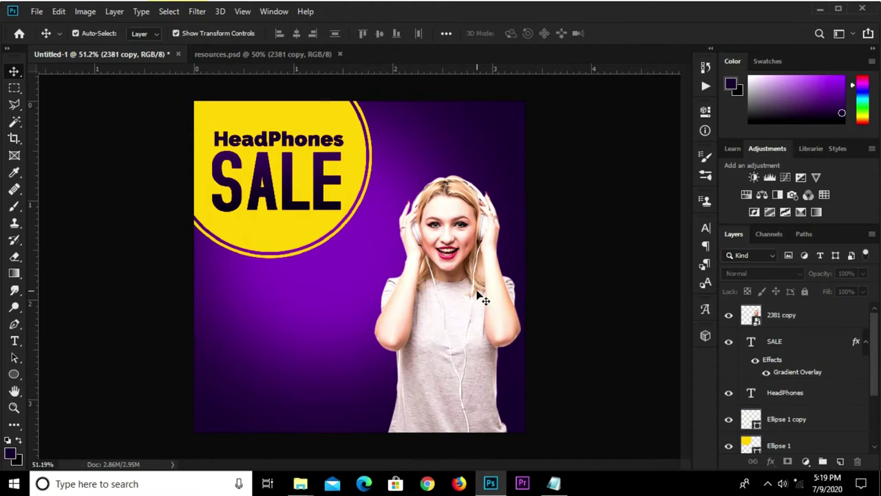
pyautogui.hotkey('ctrl', '+')
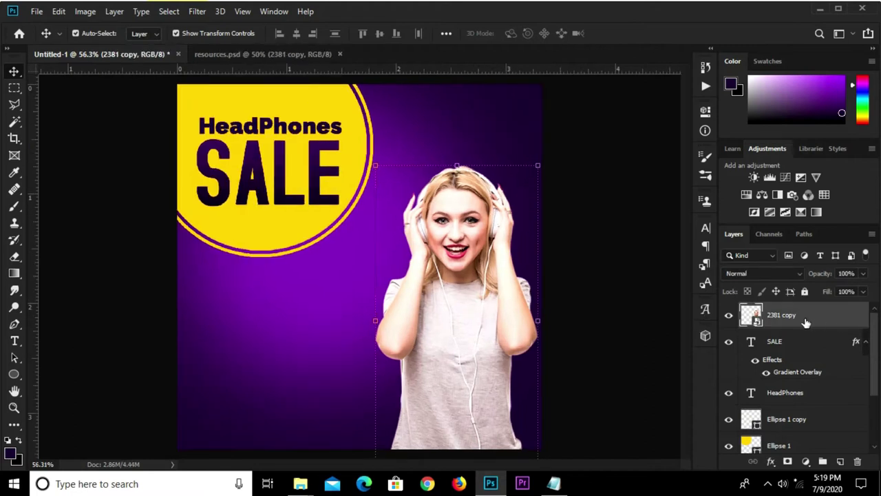
# Rasterize the woman layer and select her outline, expanded by 7 px.
pyautogui.rightClick(805, 323)
pyautogui.click(715, 230)
pyautogui.keyDown('ctrl'); pyautogui.click(753, 315); pyautogui.keyUp('ctrl')
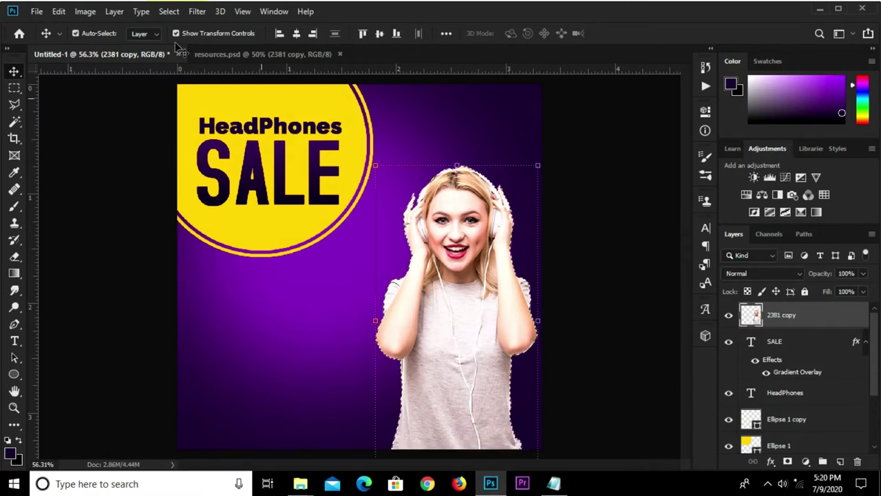
pyautogui.click(168, 11)
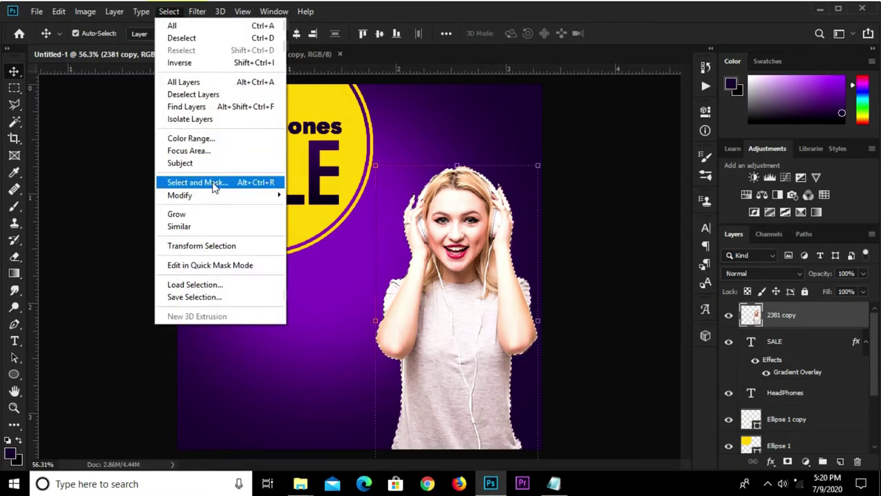
pyautogui.moveTo(180, 195)
pyautogui.click(320, 219)
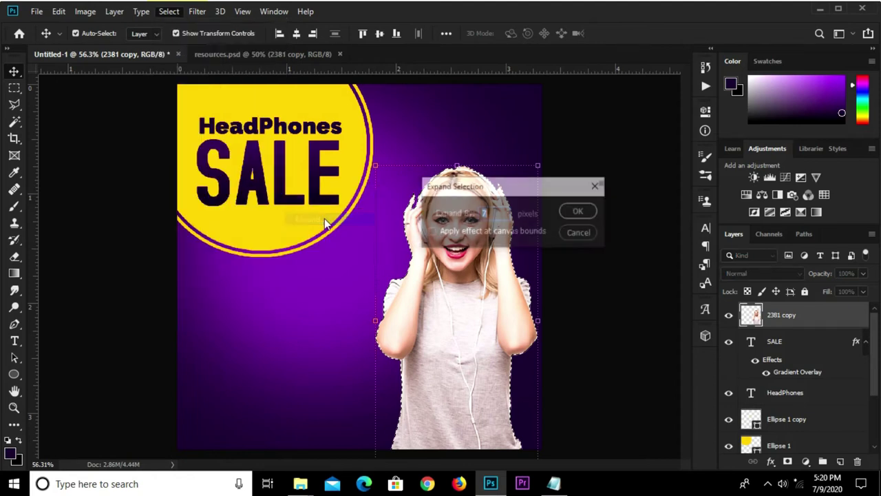
pyautogui.click(570, 213)
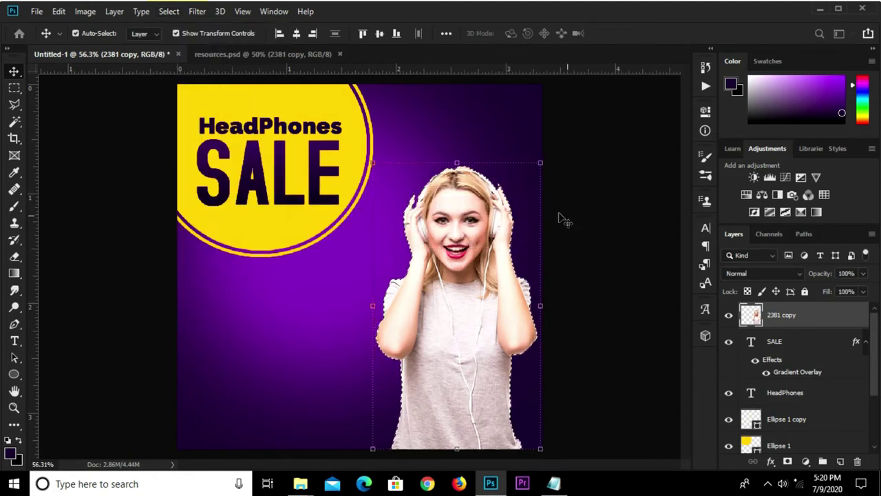
# Switch to the Rectangular Marquee tool.
pyautogui.click(14, 87)
pyautogui.click(45, 89)
pyautogui.click(291, 258)
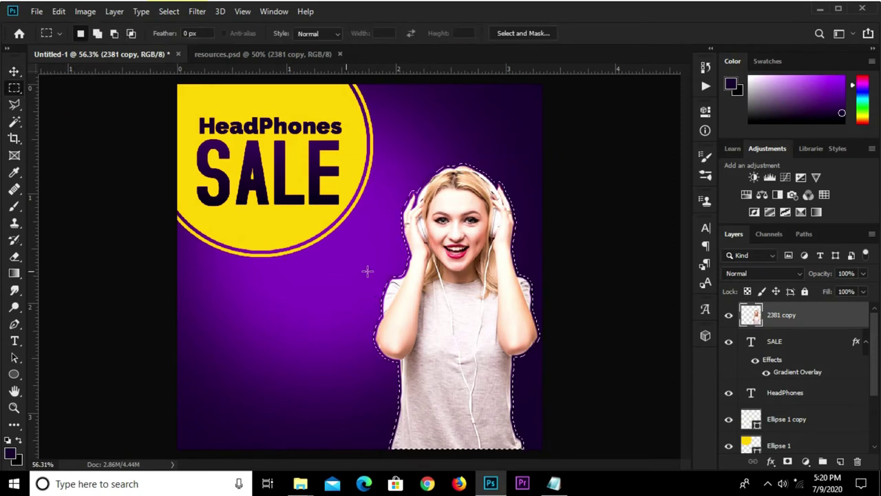
# Stroke the selection with a 7 px white border around the woman.
pyautogui.rightClick(451, 280)
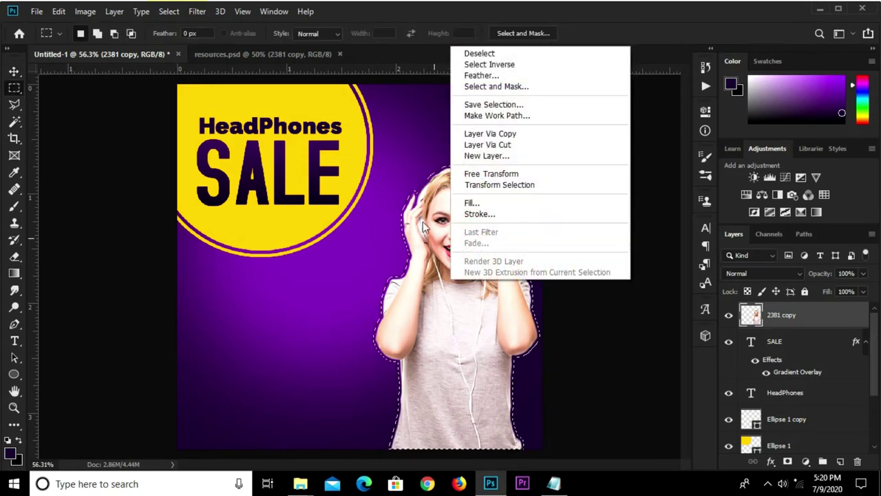
pyautogui.click(480, 213)
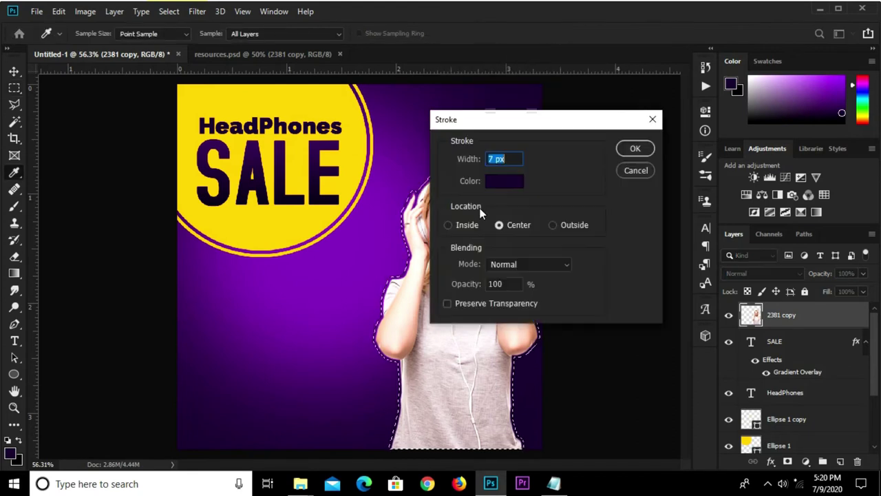
pyautogui.moveTo(507, 158); pyautogui.dragTo(494, 158)
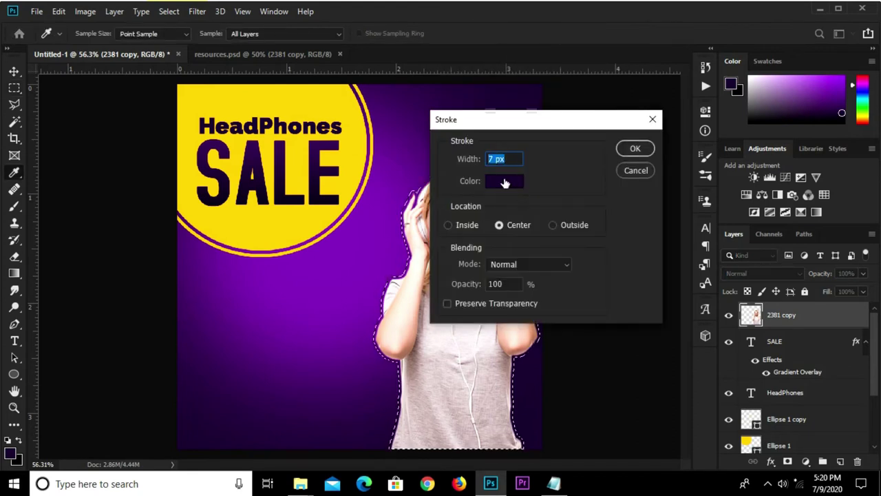
pyautogui.click(504, 180)
pyautogui.moveTo(126, 256); pyautogui.dragTo(66, 219)
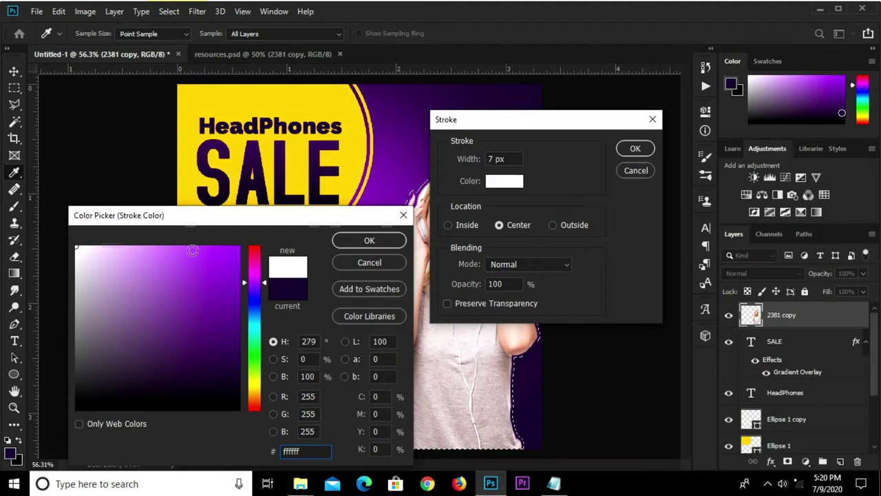
pyautogui.click(355, 235)
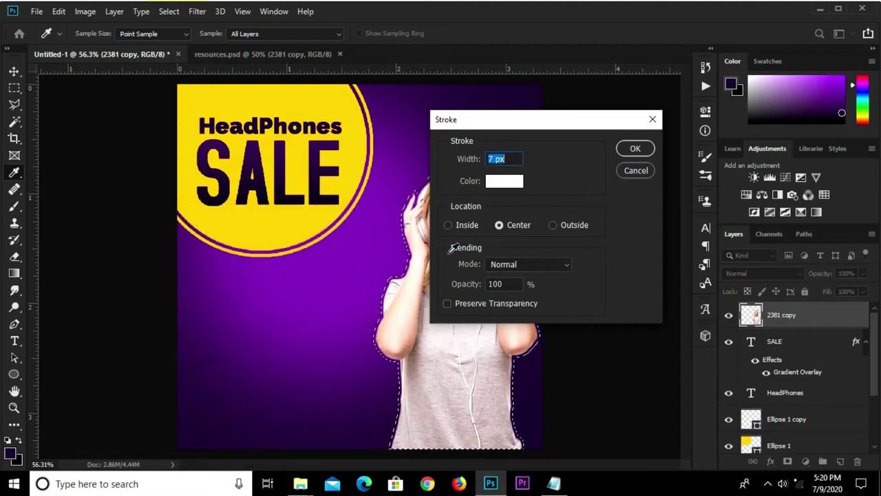
pyautogui.click(634, 150)
pyautogui.press('m')
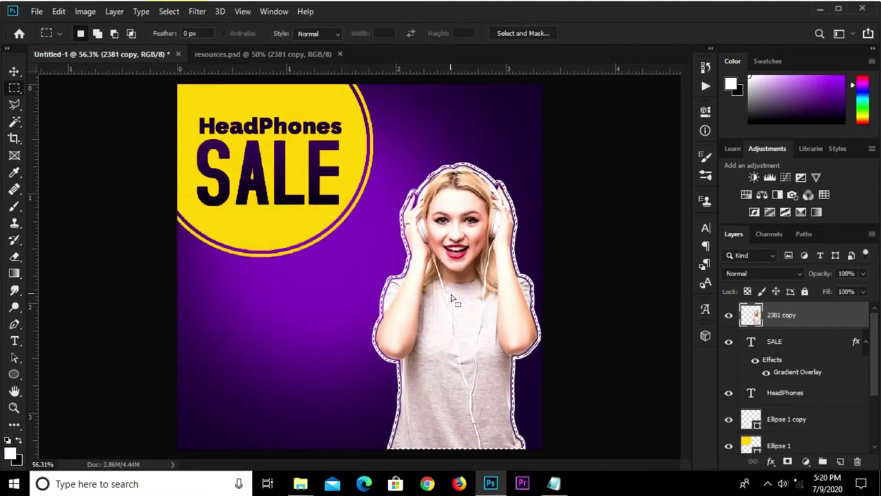
# Deselect and nudge the woman cutout slightly right against the poster edge.
pyautogui.press('v')
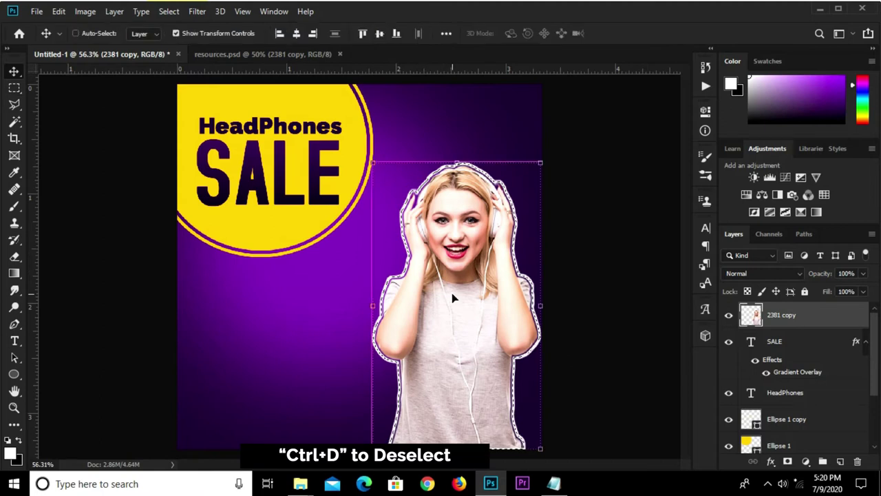
pyautogui.hotkey('ctrl', 'd')
pyautogui.scroll(-2, 446, 307)
pyautogui.moveTo(446, 306); pyautogui.dragTo(453, 306)
pyautogui.click(549, 245)
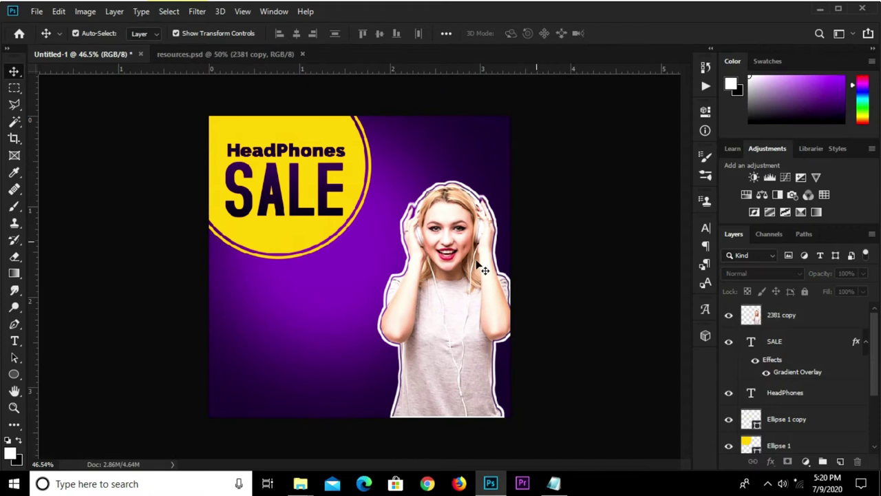
pyautogui.scroll(1, 448, 281)
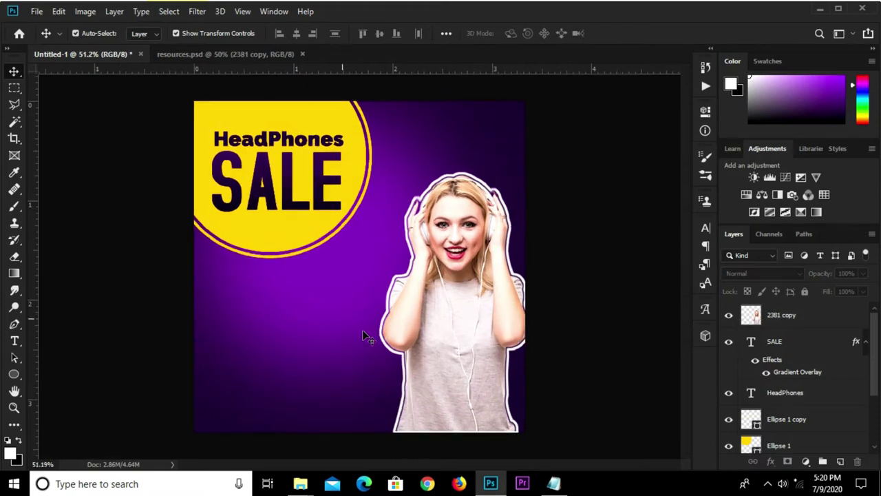
# Copy the word New from the Notepad poster wording.
pyautogui.click(553, 483)
pyautogui.moveTo(282, 192); pyautogui.dragTo(226, 178)
pyautogui.click(292, 190)
pyautogui.rightClick(257, 177)
pyautogui.click(301, 220)
# Duplicate the HeadPhones text below the yellow circle and change it to New.
pyautogui.click(224, 276)
pyautogui.click(243, 144)
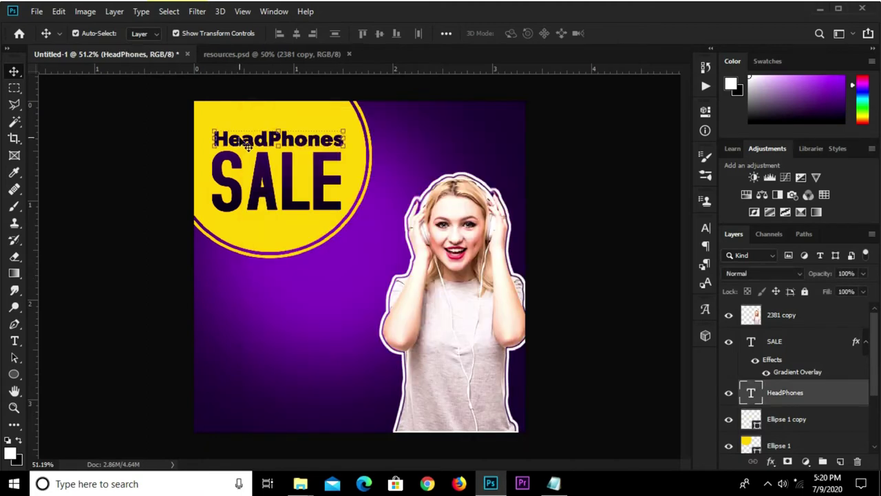
pyautogui.moveTo(247, 140)
pyautogui.mouseDown()
pyautogui.moveTo(229, 293)
pyautogui.moveTo(249, 290)
pyautogui.mouseUp()
pyautogui.press('t')
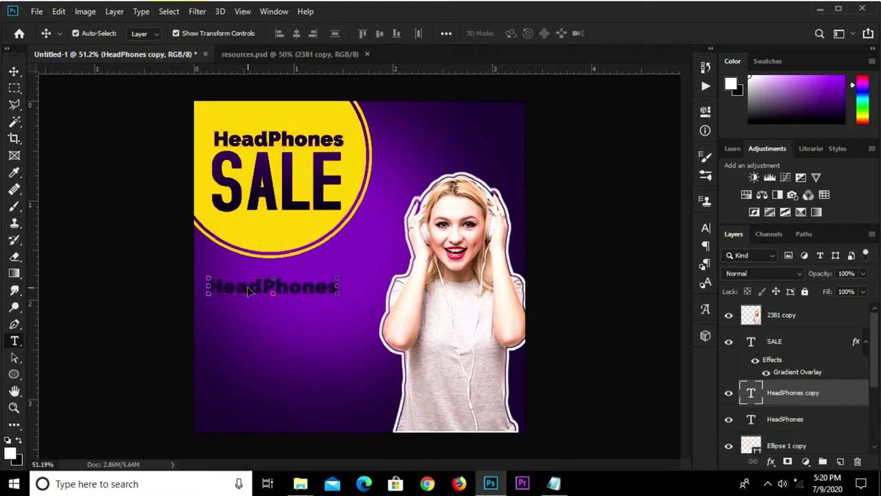
pyautogui.doubleClick(249, 287)
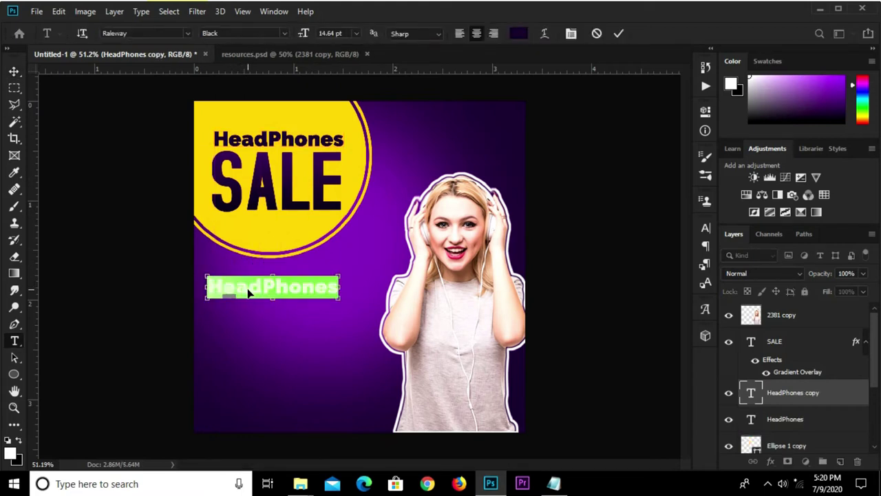
pyautogui.write('New')
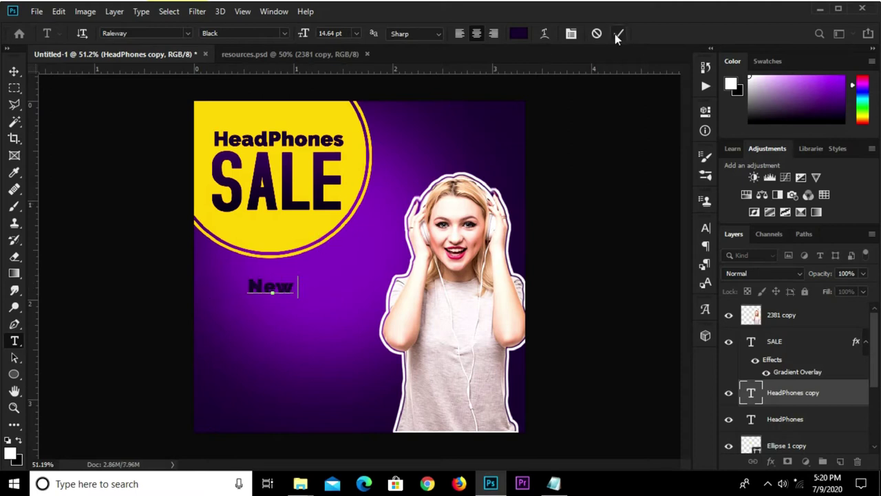
pyautogui.click(518, 34)
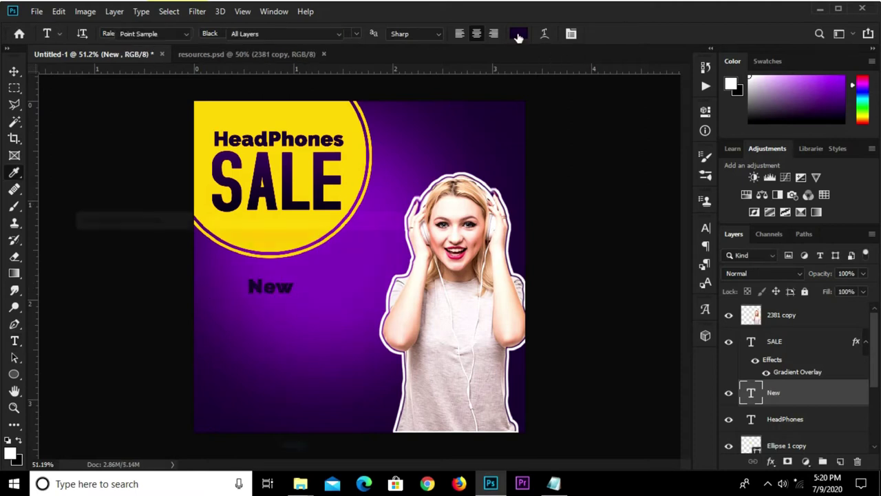
# Make the New text white and move it left to align with SALE.
pyautogui.click(76, 246)
pyautogui.click(353, 240)
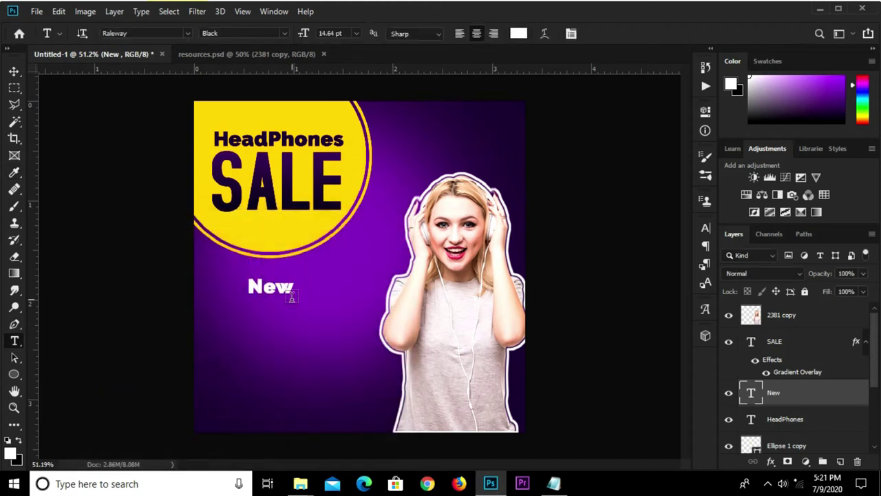
pyautogui.press('v')
pyautogui.moveTo(284, 290); pyautogui.dragTo(250, 286)
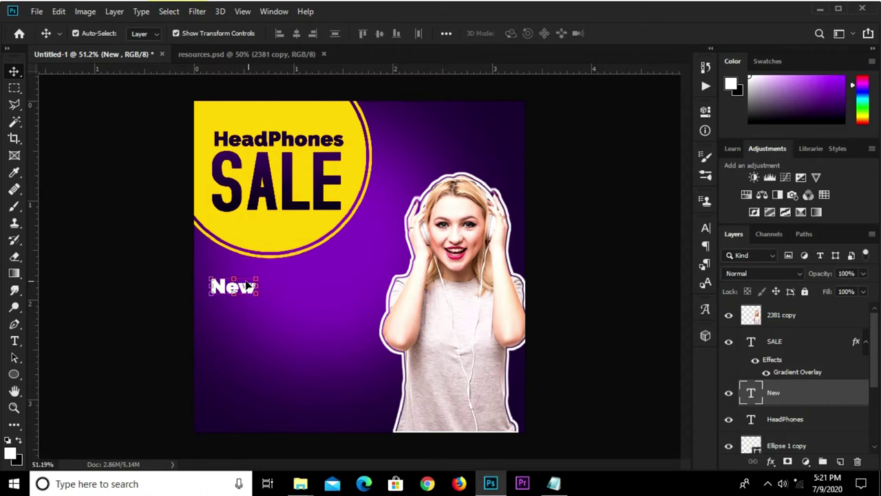
# Set the New text's font style to Bold.
pyautogui.click(704, 229)
pyautogui.click(681, 245)
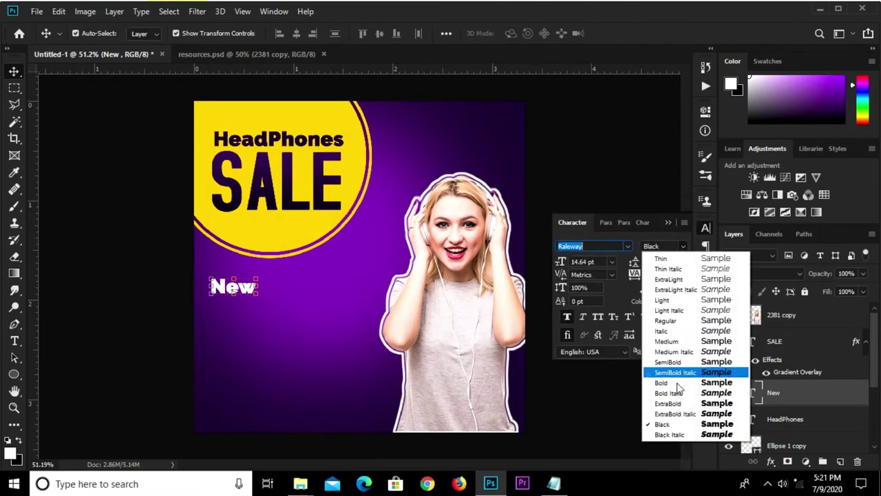
pyautogui.click(666, 384)
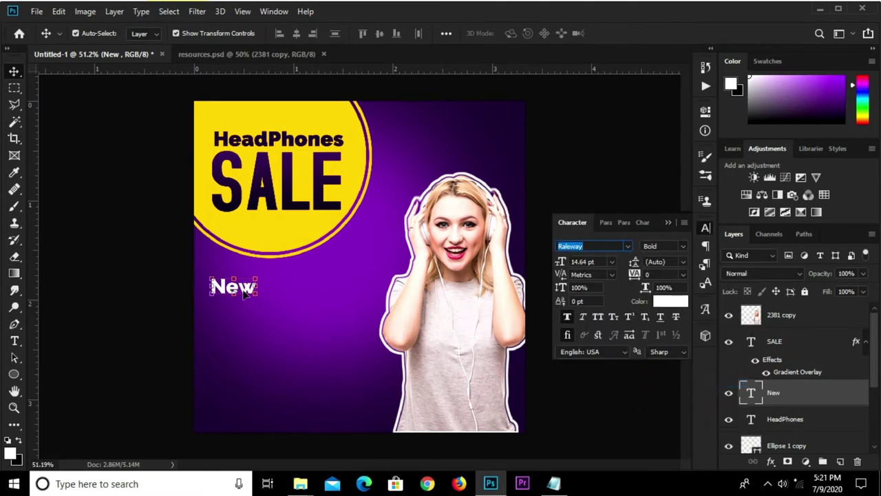
pyautogui.write('Accidental Preside...')
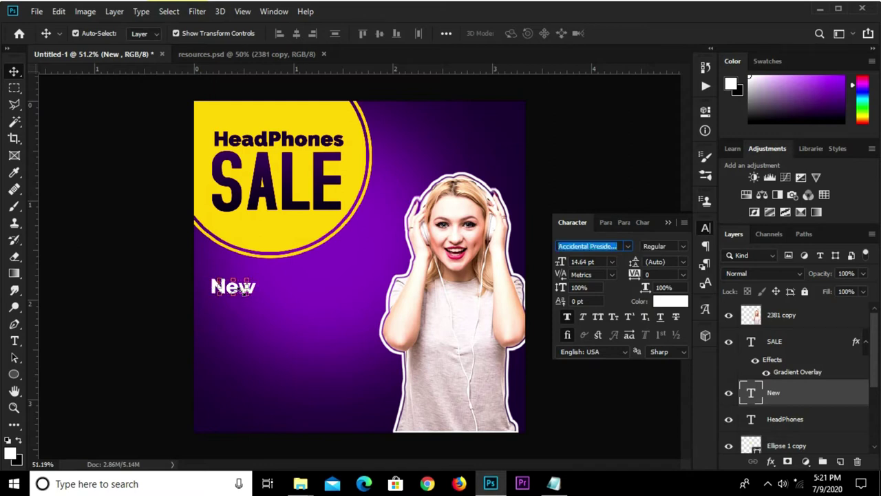
pyautogui.click(558, 158)
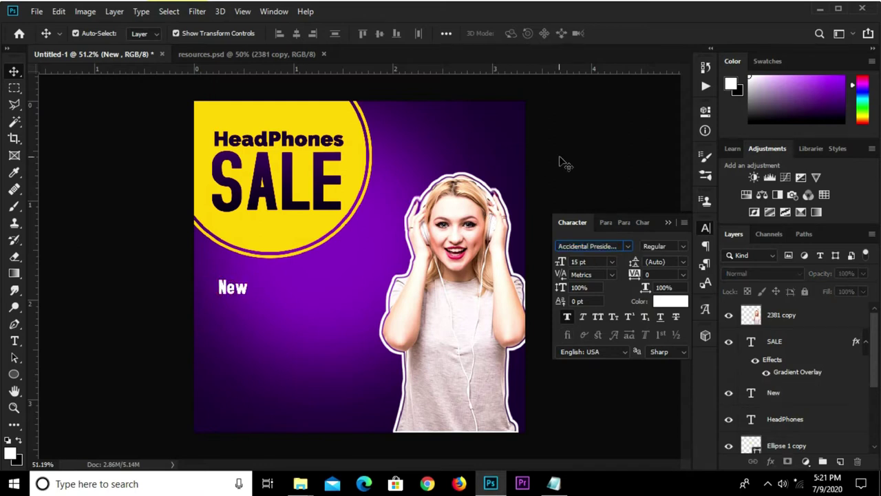
# Apply Raleway Bold to New and nudge it up slightly.
pyautogui.click(234, 289)
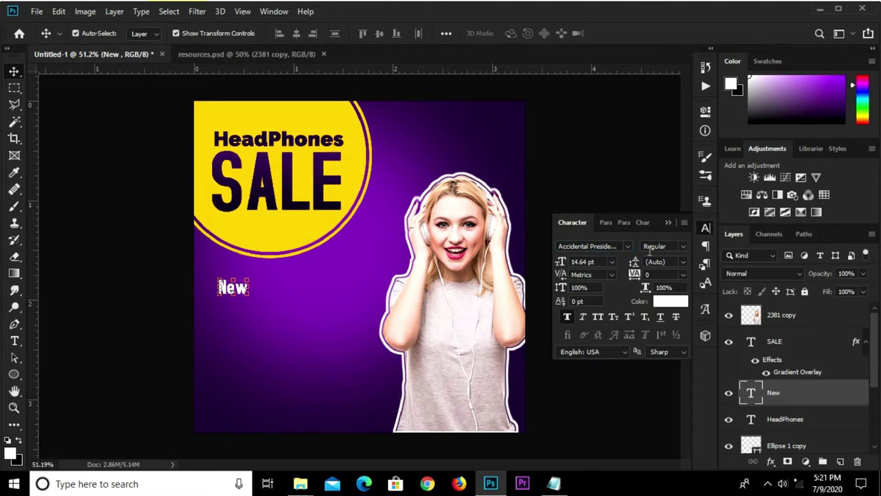
pyautogui.click(627, 247)
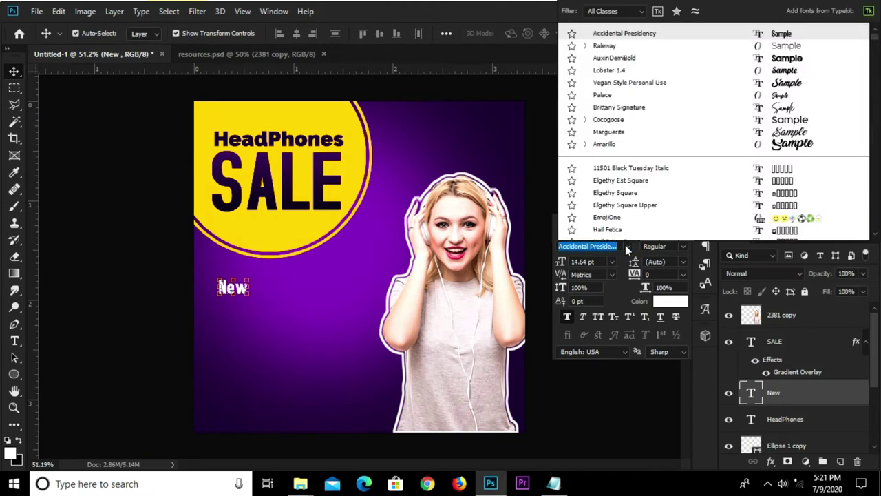
pyautogui.click(618, 46)
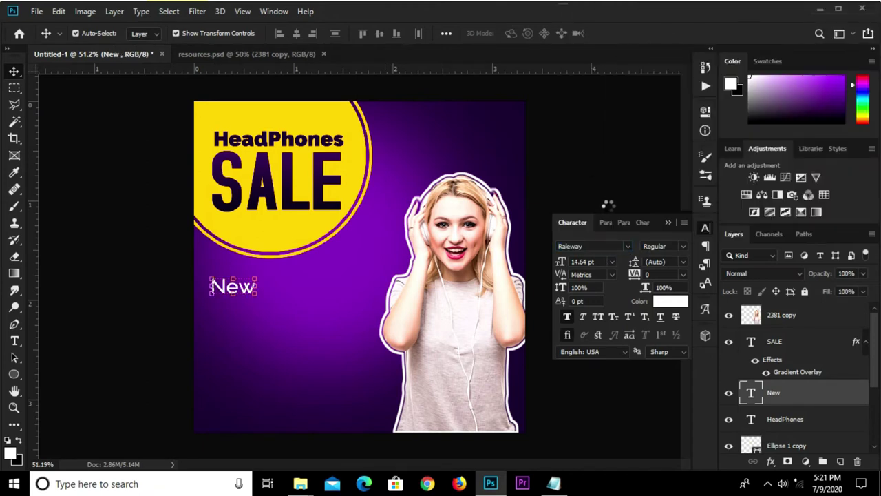
pyautogui.click(682, 247)
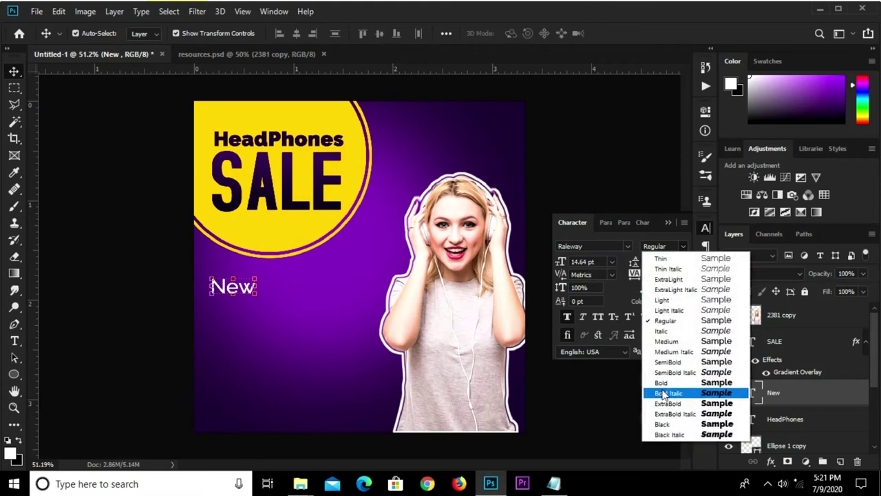
pyautogui.click(662, 383)
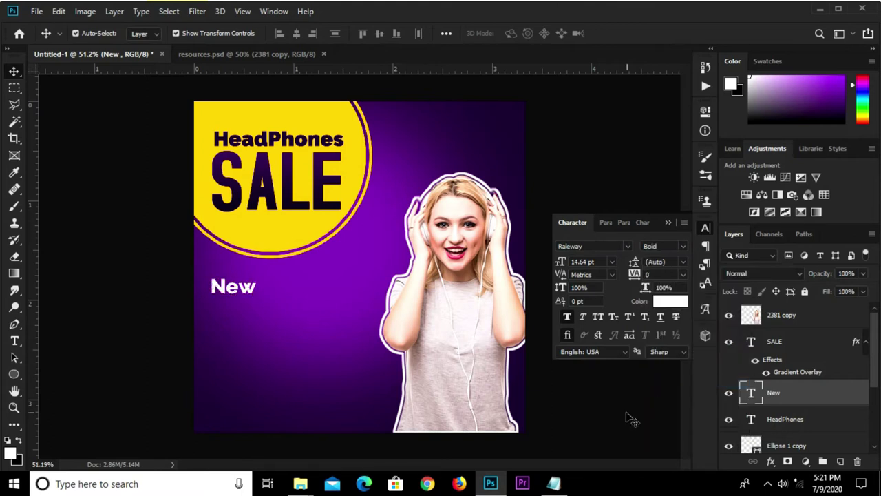
pyautogui.click(237, 289)
pyautogui.moveTo(235, 293); pyautogui.dragTo(232, 290)
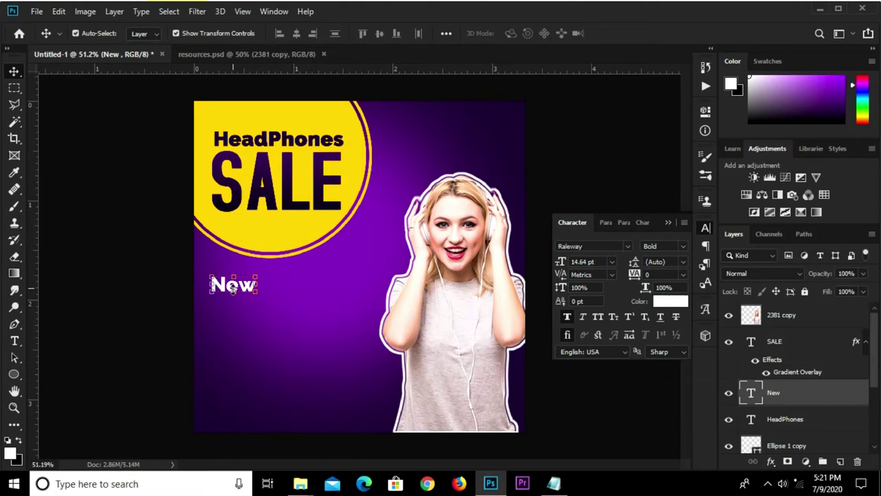
pyautogui.scroll(1, 355, 265)
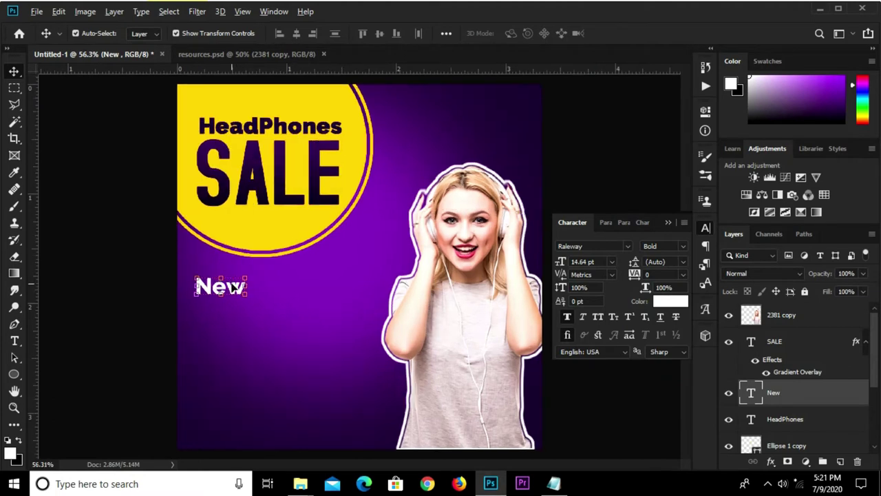
# Duplicate New just below itself and copy the word Arrival from the notes.
pyautogui.moveTo(237, 284); pyautogui.dragTo(236, 305)
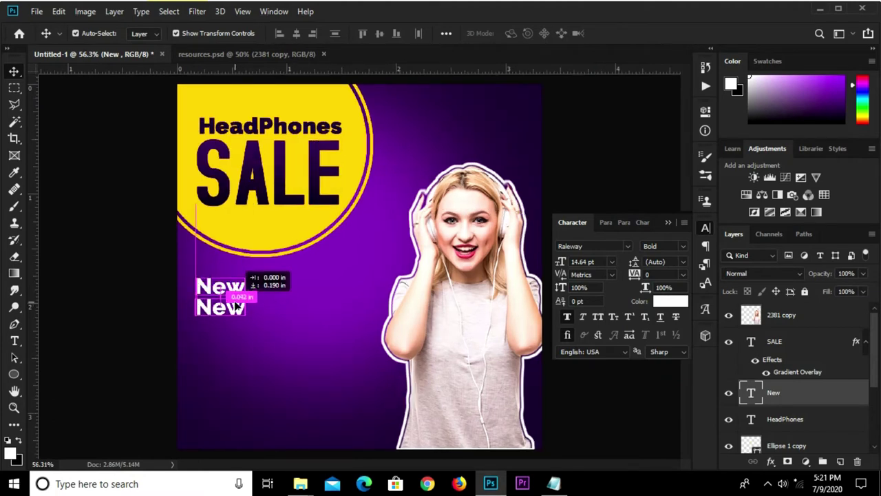
pyautogui.click(553, 483)
pyautogui.moveTo(287, 191); pyautogui.dragTo(249, 187)
pyautogui.rightClick(250, 191)
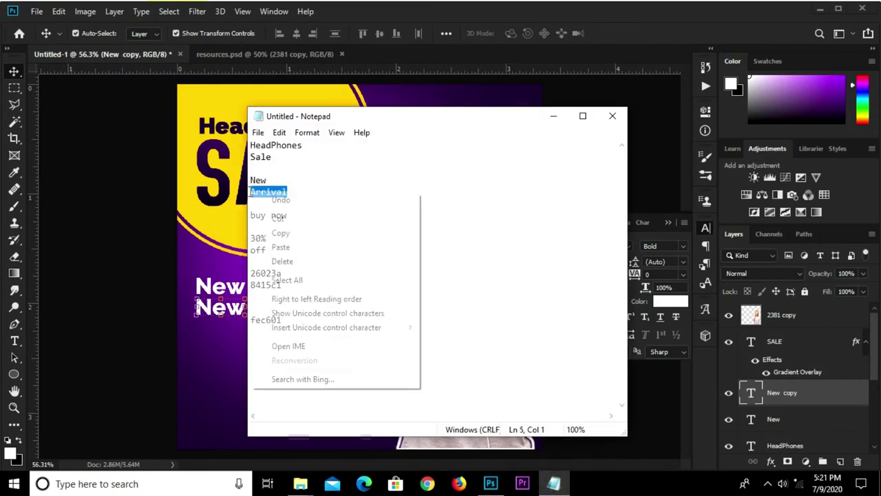
pyautogui.click(275, 233)
pyautogui.click(187, 370)
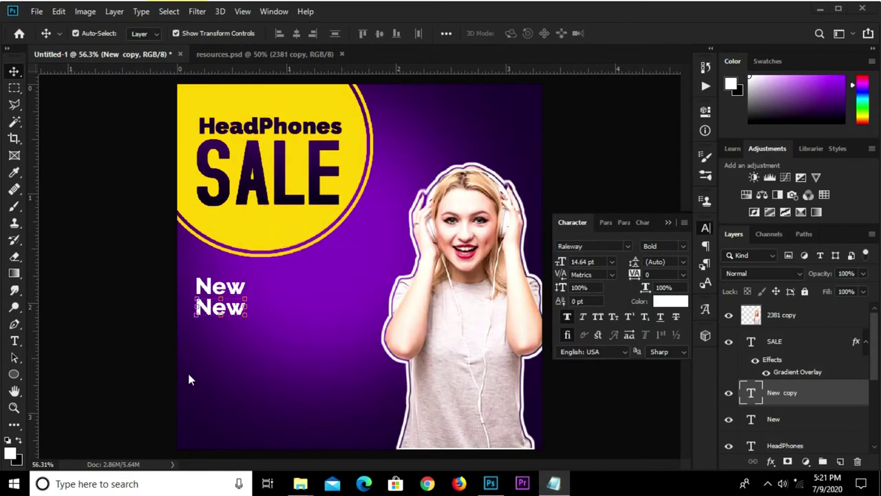
# Replace the duplicated text with Arrival.
pyautogui.click(13, 341)
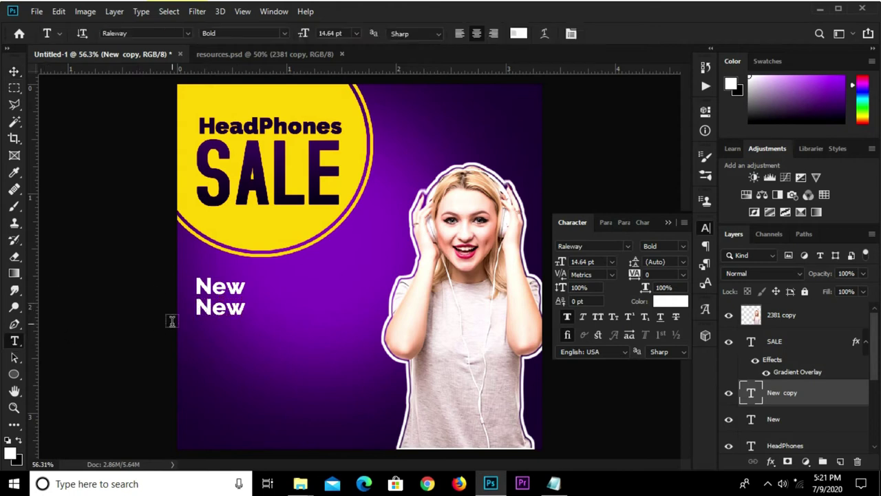
pyautogui.click(208, 306)
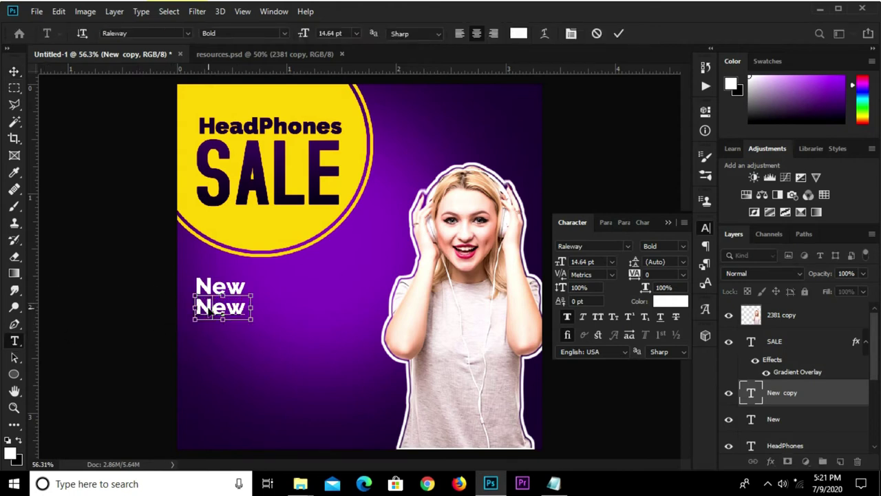
pyautogui.doubleClick(213, 307)
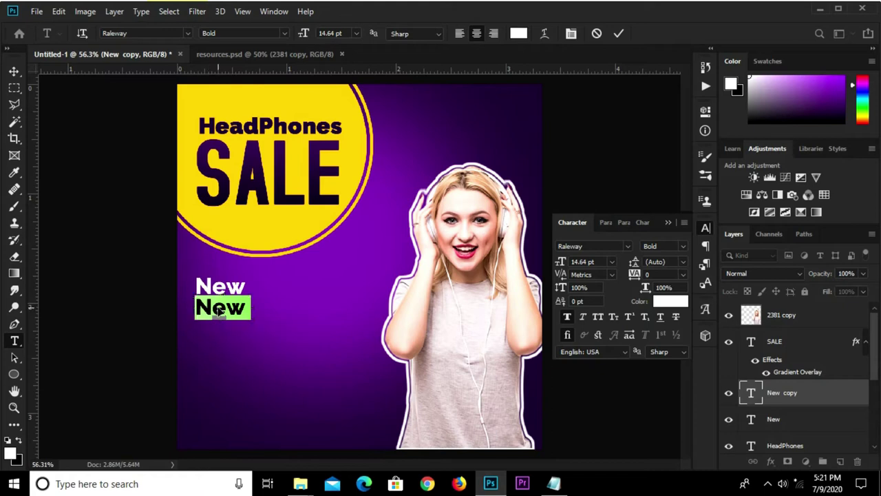
pyautogui.write('Arrival')
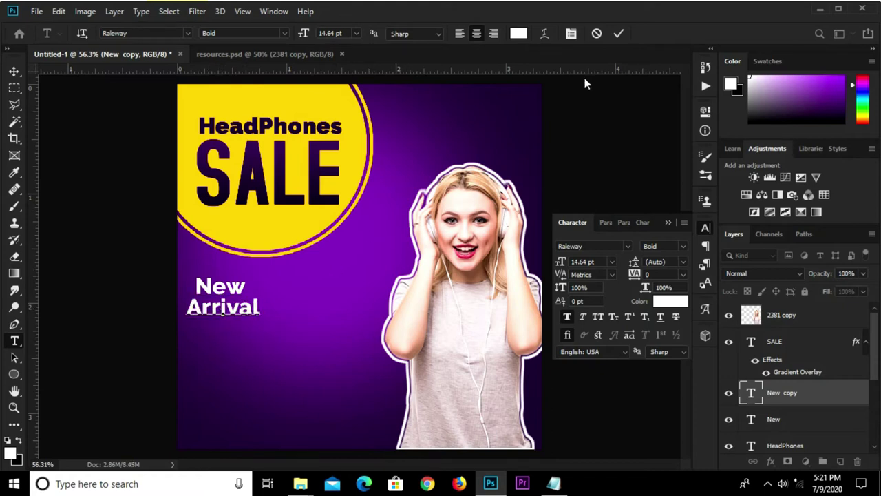
pyautogui.hotkey('ctrl', 'Return')
# Set Arrival to 16 pt and line it up under New.
pyautogui.click(572, 262)
pyautogui.write('167')
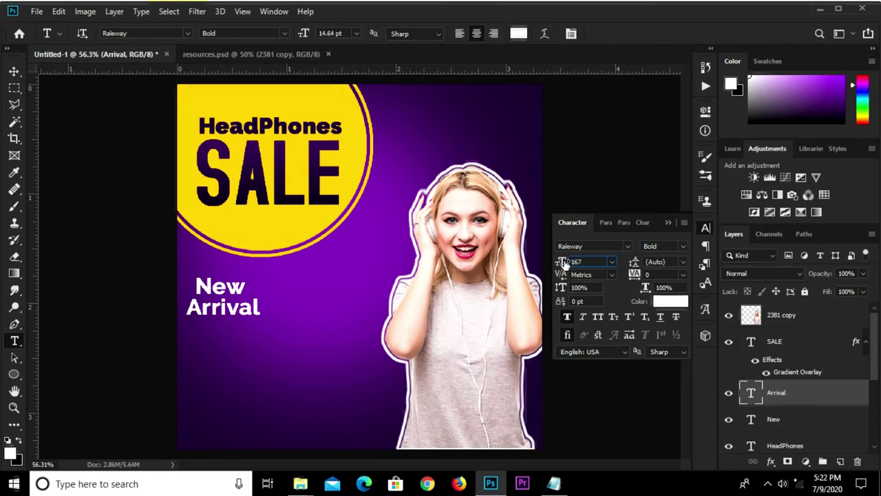
pyautogui.press('BackSpace')
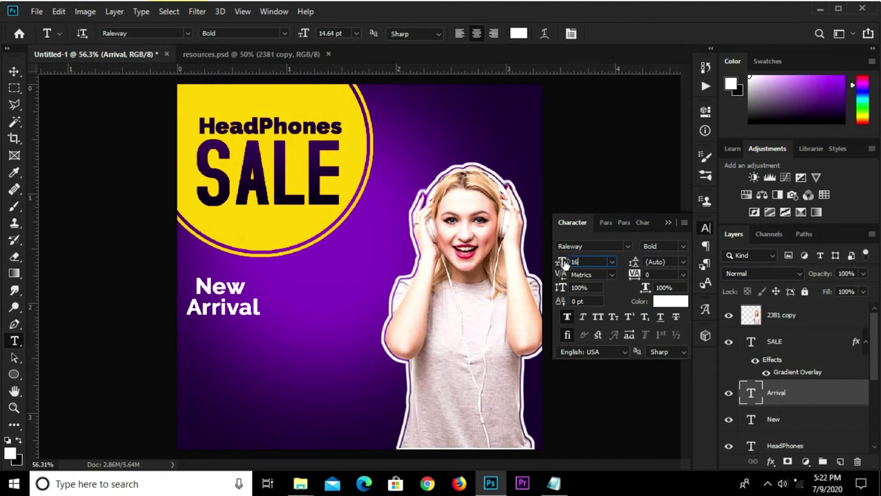
pyautogui.press('Return')
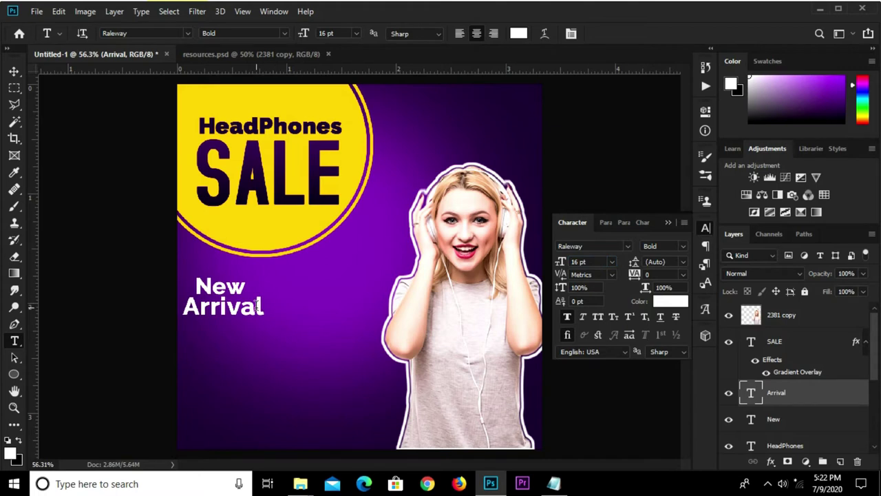
pyautogui.press('v')
pyautogui.moveTo(249, 311); pyautogui.dragTo(260, 310)
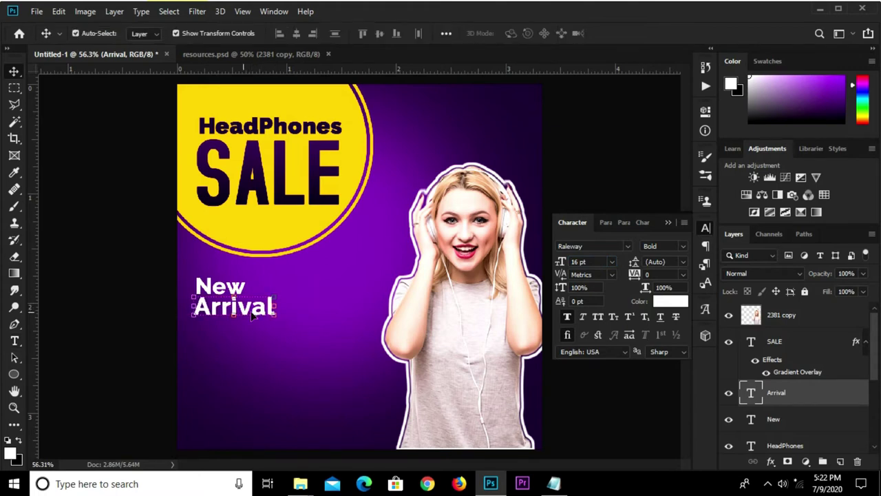
pyautogui.click(176, 296)
pyautogui.click(669, 222)
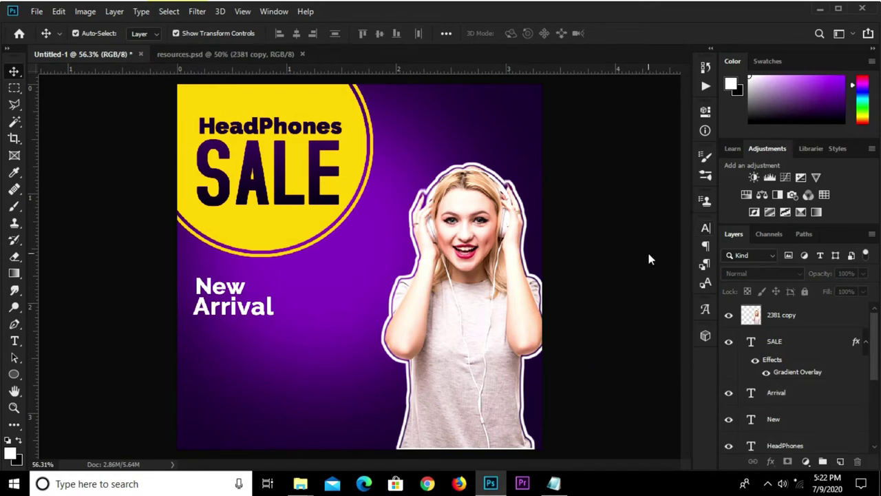
# Draw a wide yellow-filled rectangle below New Arrival.
pyautogui.click(13, 372)
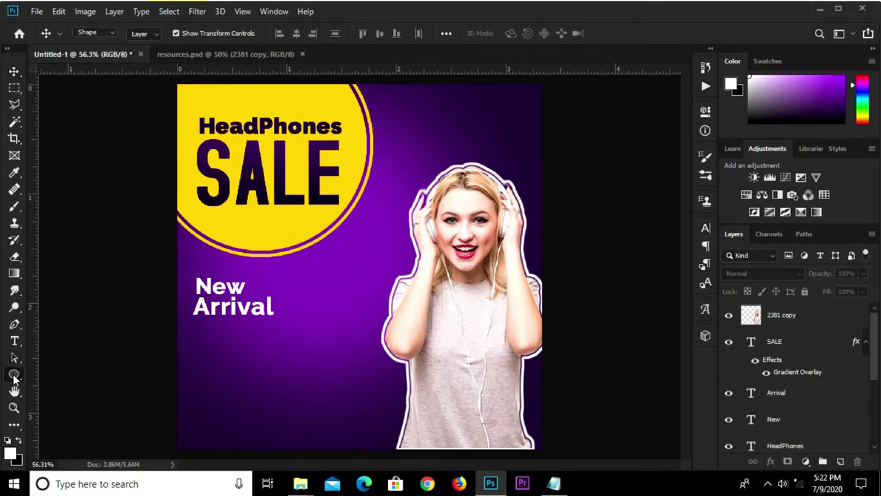
pyautogui.click(59, 375)
pyautogui.moveTo(193, 329); pyautogui.dragTo(272, 349)
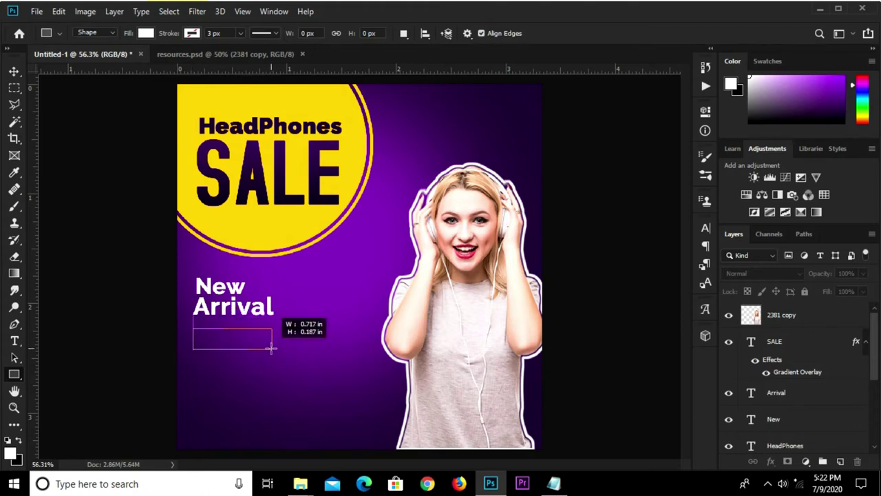
pyautogui.moveTo(272, 349); pyautogui.dragTo(273, 350)
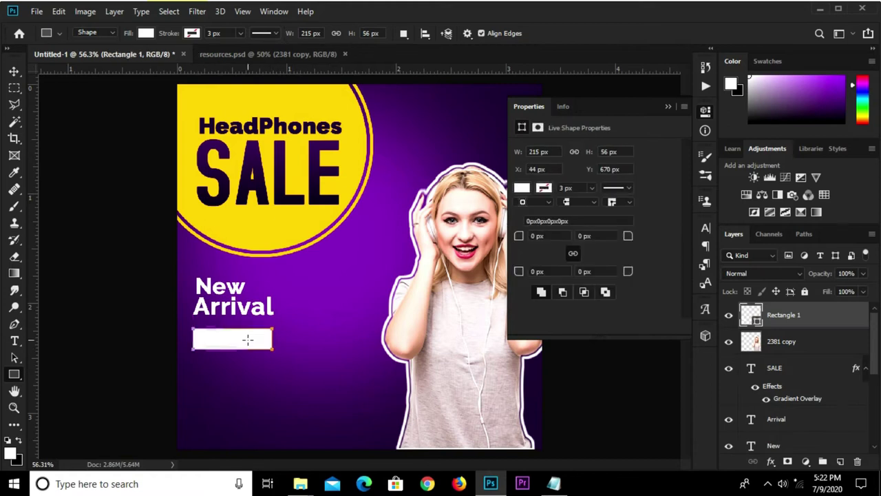
pyautogui.click(524, 188)
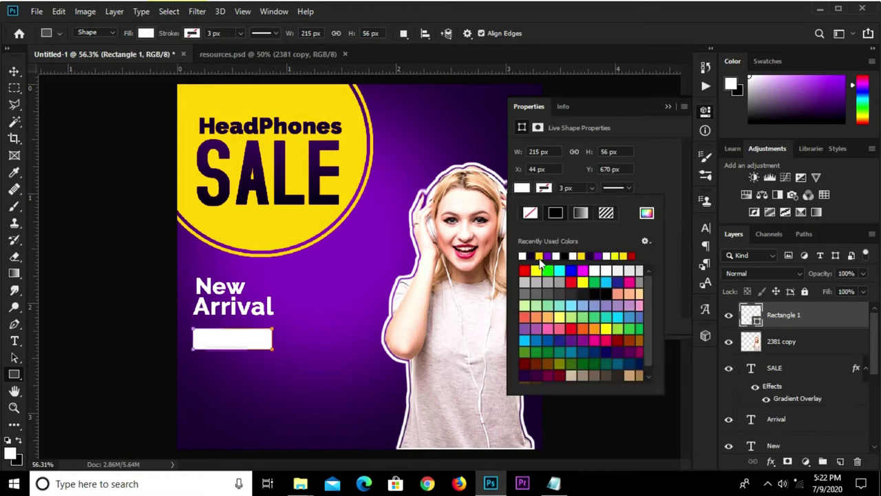
pyautogui.click(539, 257)
pyautogui.click(667, 138)
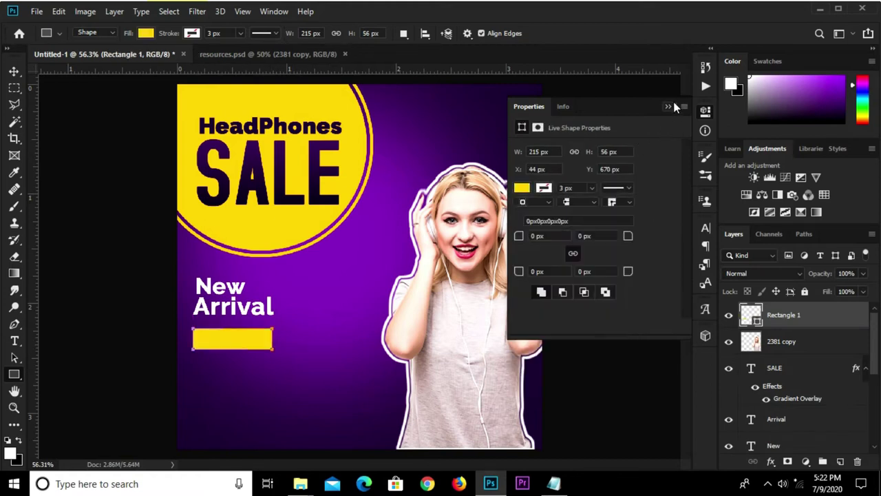
pyautogui.click(668, 107)
# Duplicate the yellow rectangle and shrink the copy slightly inside the original.
pyautogui.press('v')
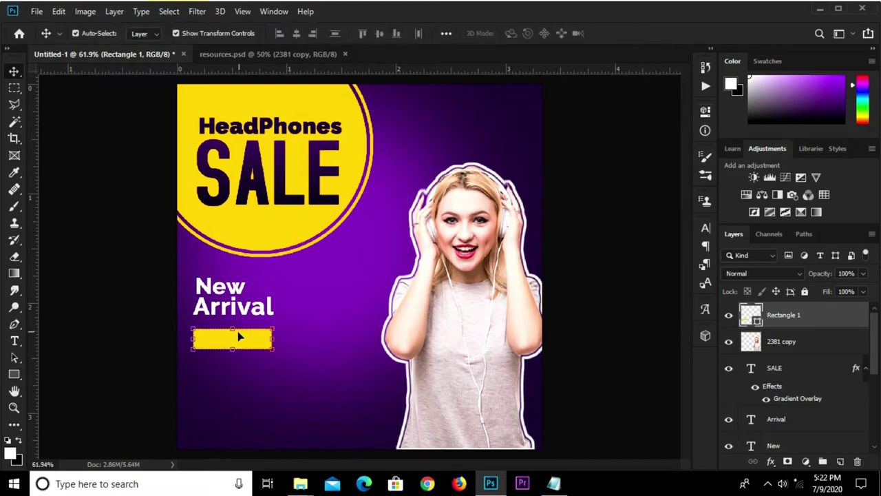
pyautogui.scroll(5, 239, 335)
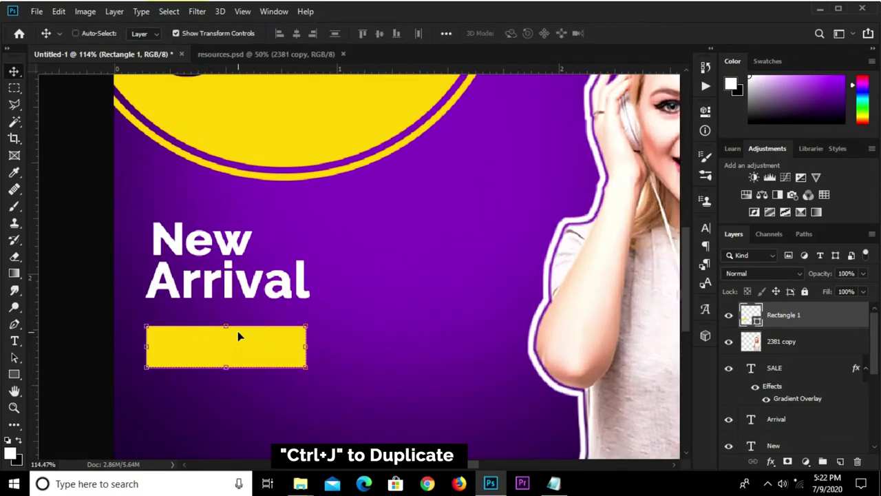
pyautogui.hotkey('ctrl', 'j')
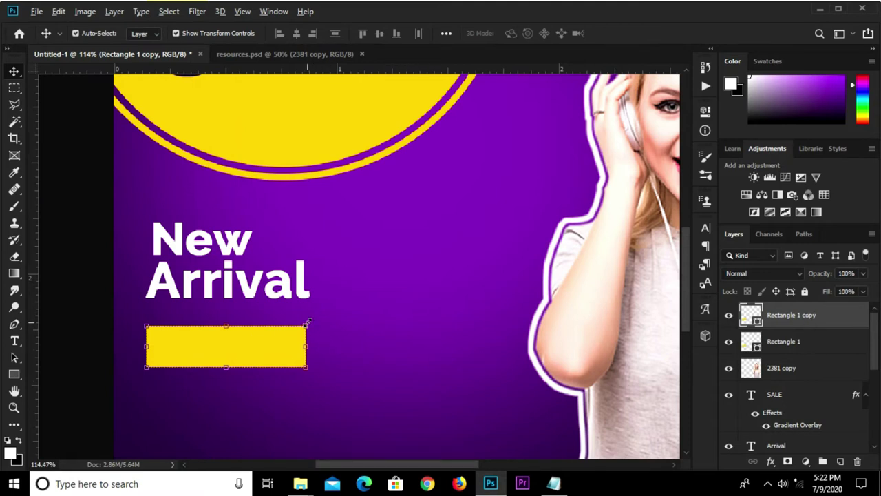
pyautogui.moveTo(308, 322); pyautogui.dragTo(302, 327)
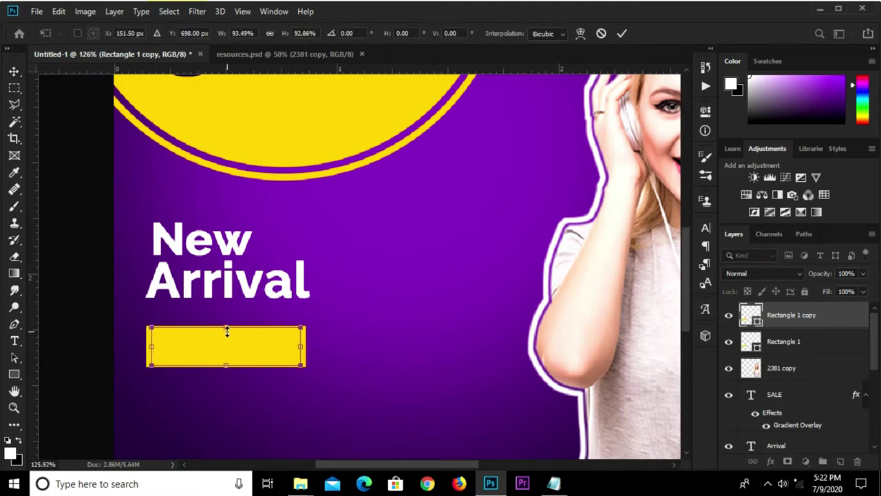
pyautogui.scroll(3, 227, 332)
pyautogui.moveTo(226, 321); pyautogui.dragTo(225, 332)
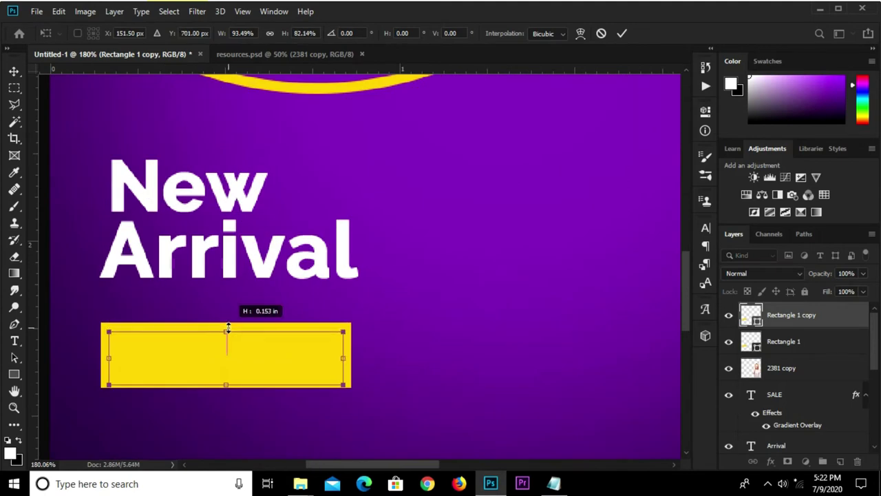
pyautogui.moveTo(225, 384); pyautogui.dragTo(224, 380)
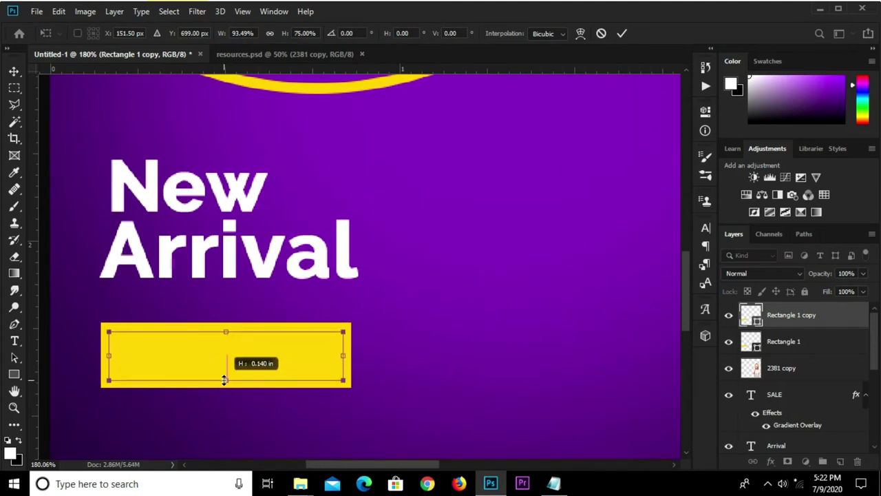
pyautogui.press('Return')
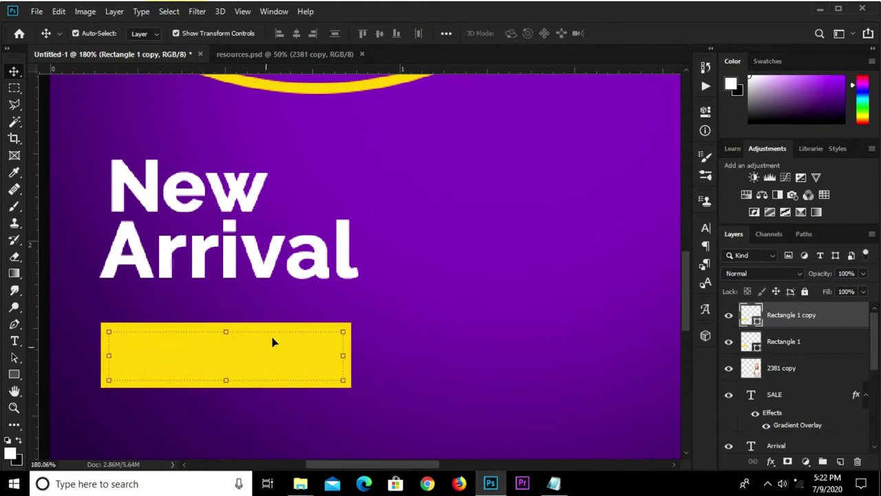
# Make the original Rectangle 1 unfilled with a 3 px yellow outline.
pyautogui.click(796, 342)
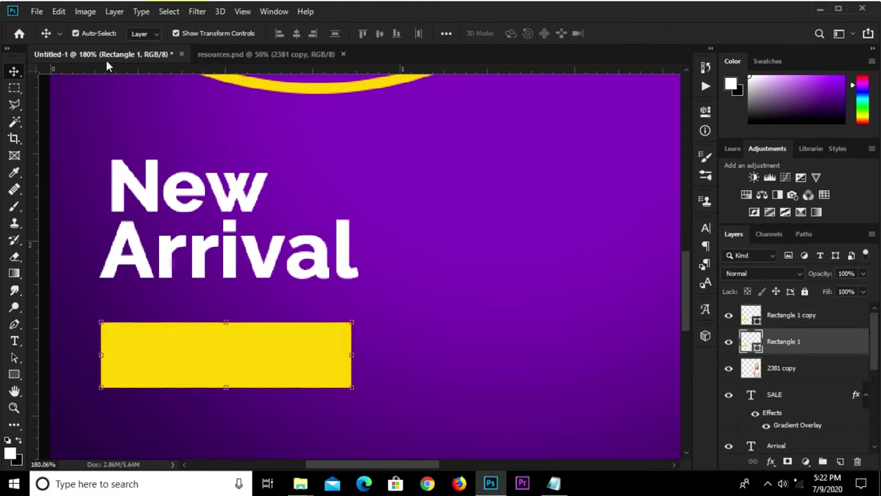
pyautogui.click(705, 110)
pyautogui.click(520, 190)
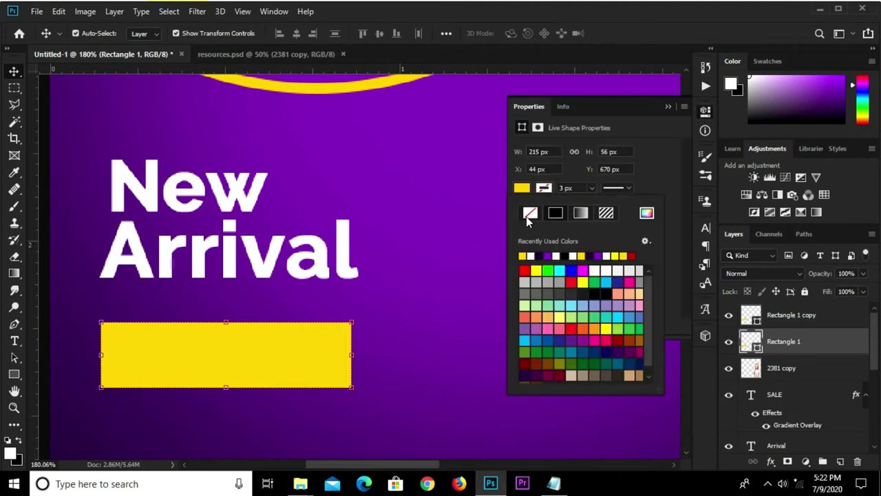
pyautogui.click(527, 215)
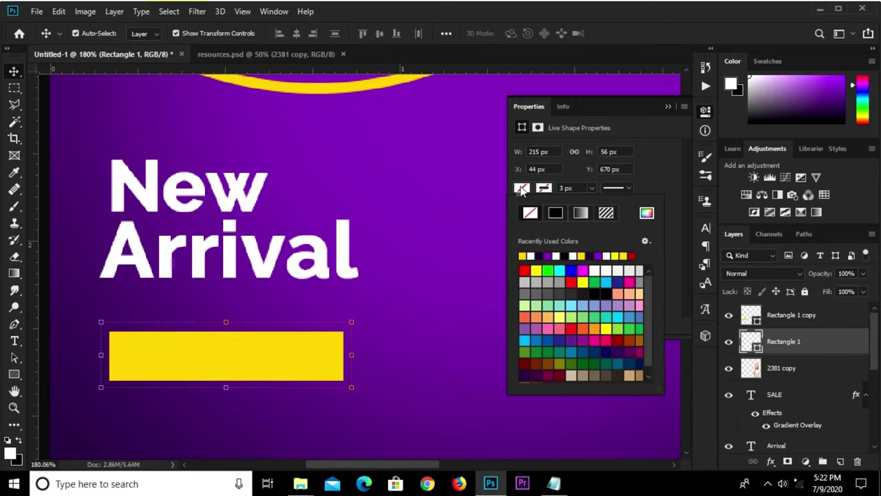
pyautogui.click(522, 254)
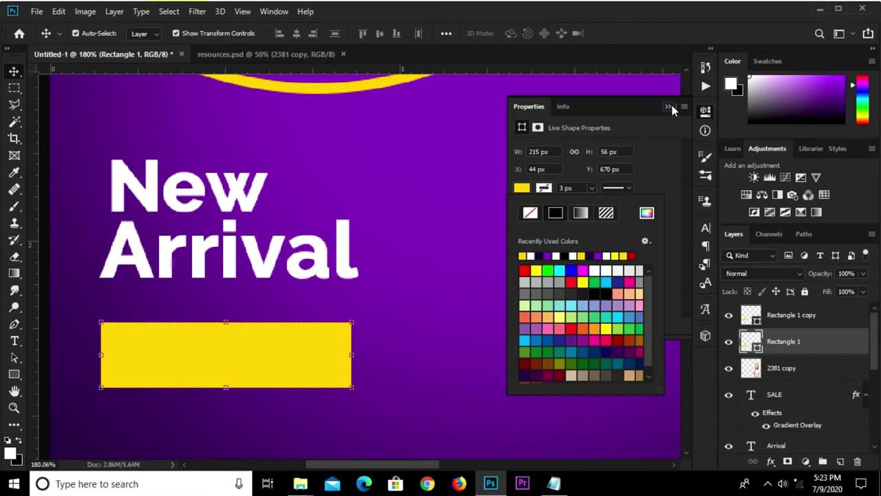
pyautogui.click(531, 215)
pyautogui.click(524, 255)
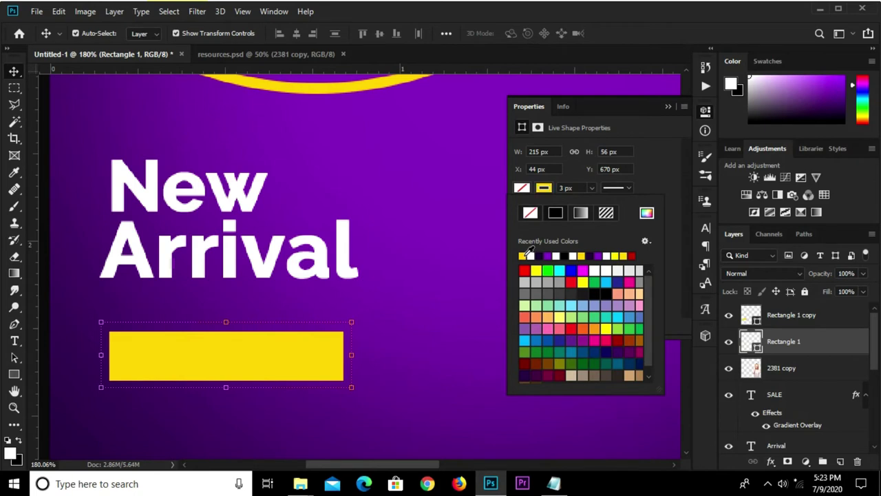
pyautogui.click(671, 108)
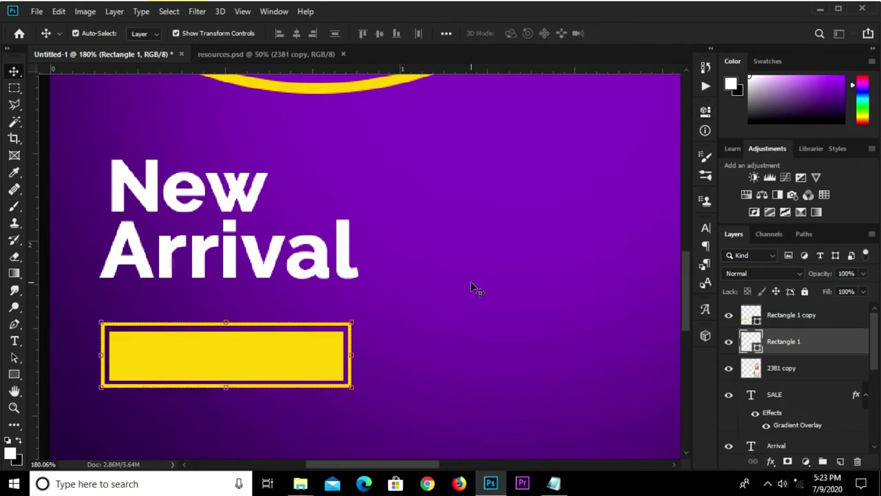
# Bring the Notepad text list forward and select the 'buy now' line.
pyautogui.scroll(-3, 471, 282)
pyautogui.scroll(-1, 470, 283)
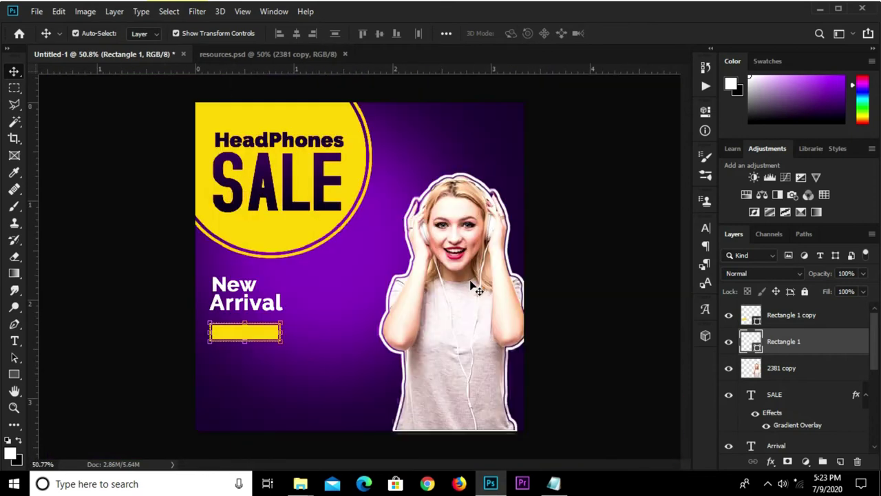
pyautogui.click(561, 296)
pyautogui.moveTo(554, 483)
pyautogui.click(554, 427)
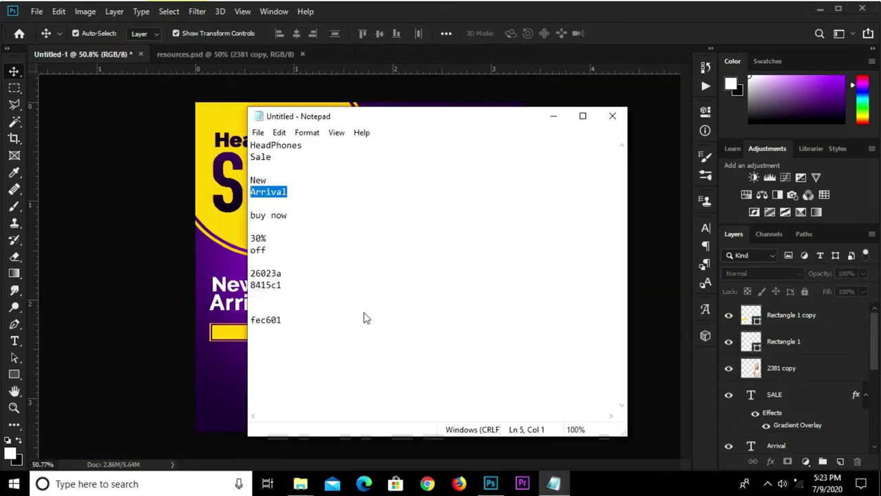
pyautogui.moveTo(297, 221); pyautogui.dragTo(244, 219)
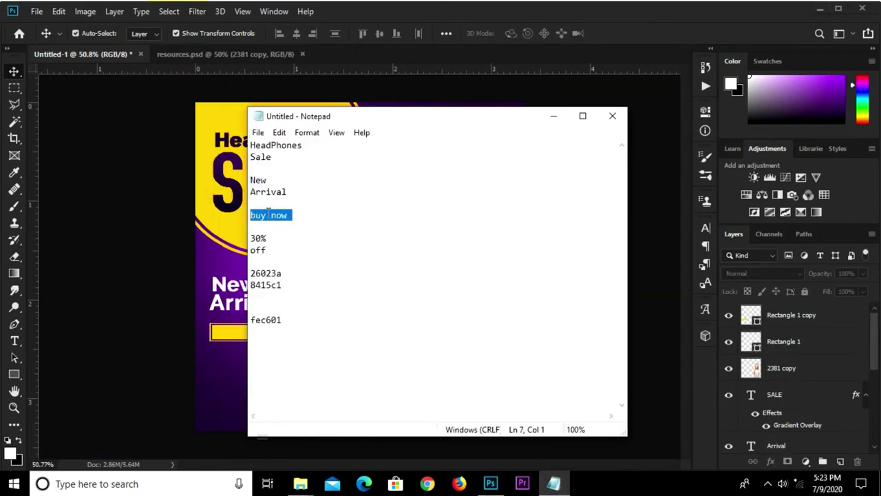
# Copy 'buy now' from Notepad and place a copy of the Arrival text below the button.
pyautogui.rightClick(268, 214)
pyautogui.click(331, 263)
pyautogui.click(183, 298)
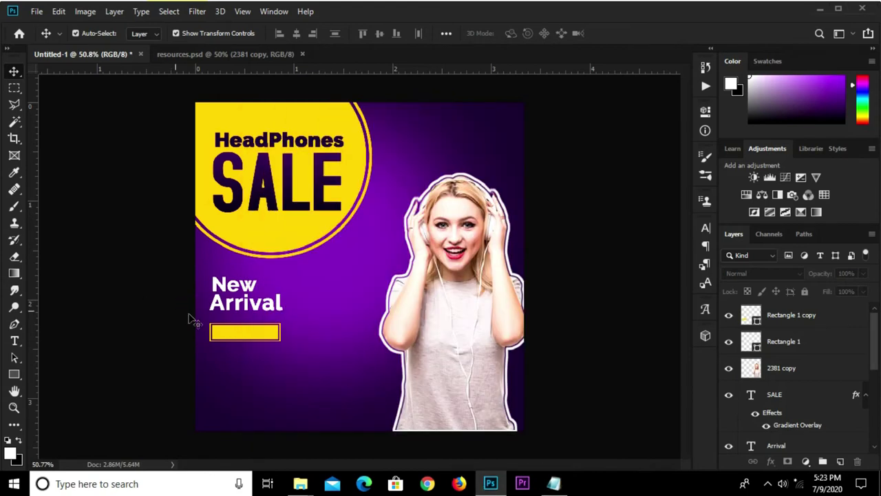
pyautogui.scroll(2, 207, 310)
pyautogui.click(236, 310)
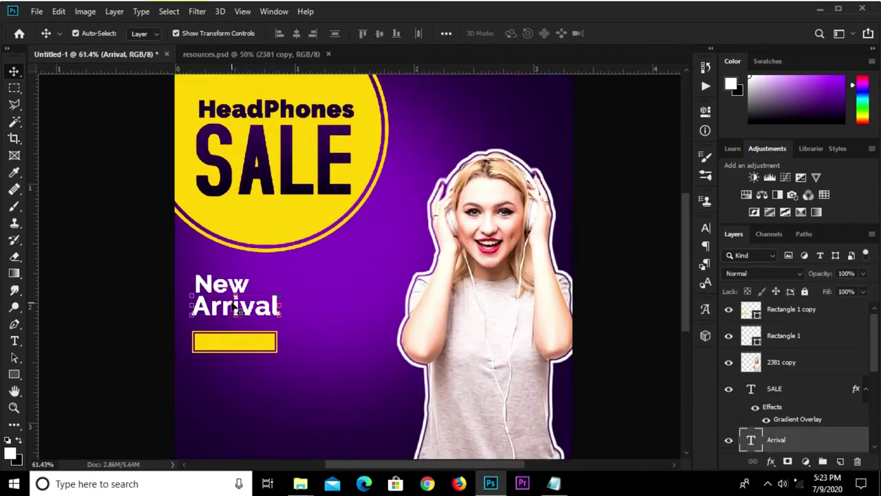
pyautogui.moveTo(236, 320); pyautogui.dragTo(225, 370)
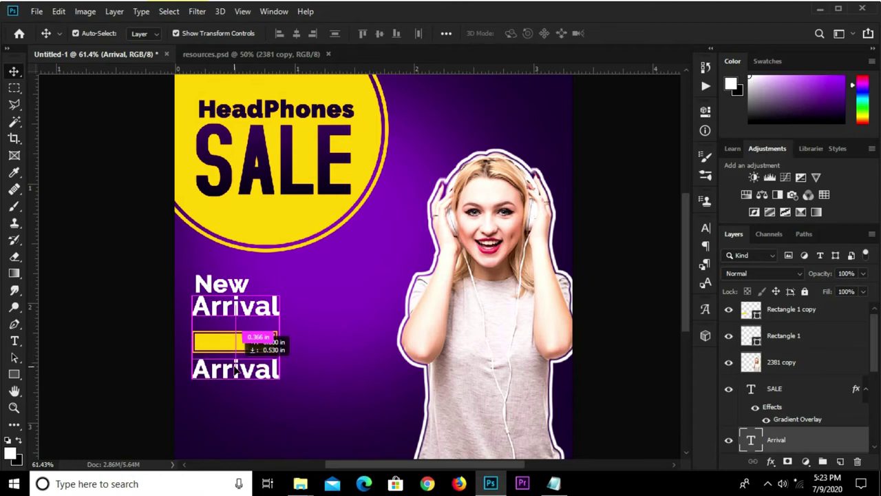
# Retype the copied text as 'buy now' and set it to All Caps.
pyautogui.click(15, 341)
pyautogui.click(227, 369)
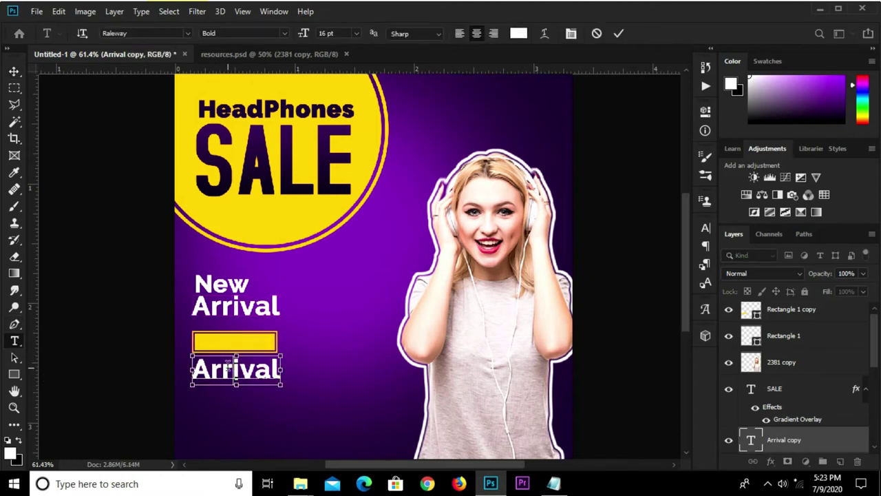
pyautogui.hotkey('ctrl', 'a')
pyautogui.write('buy now')
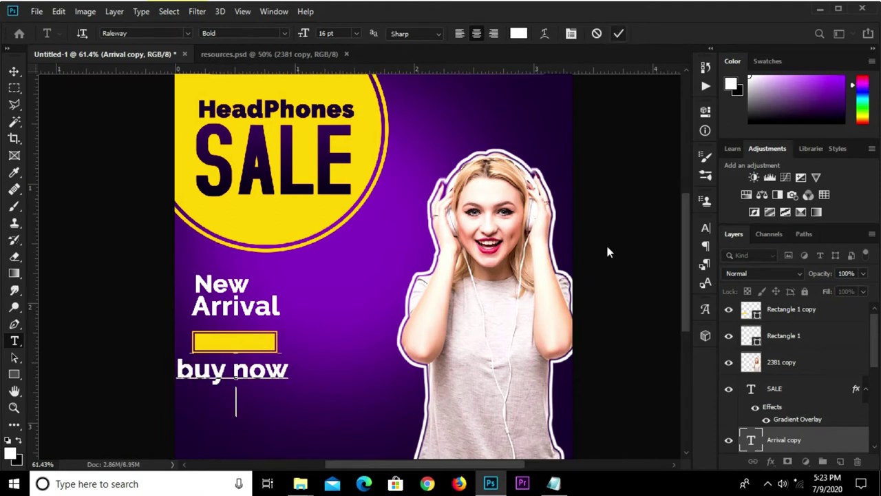
pyautogui.hotkey('ctrl', 'Return')
pyautogui.click(705, 228)
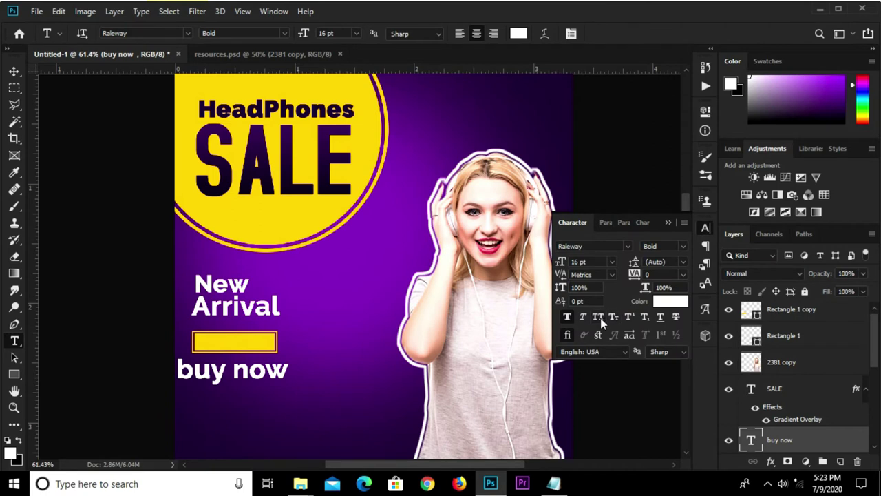
pyautogui.click(600, 318)
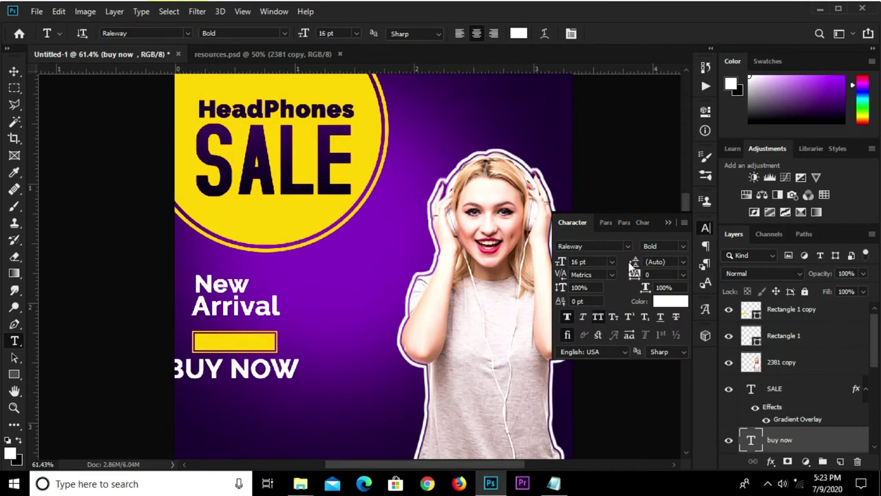
pyautogui.click(668, 225)
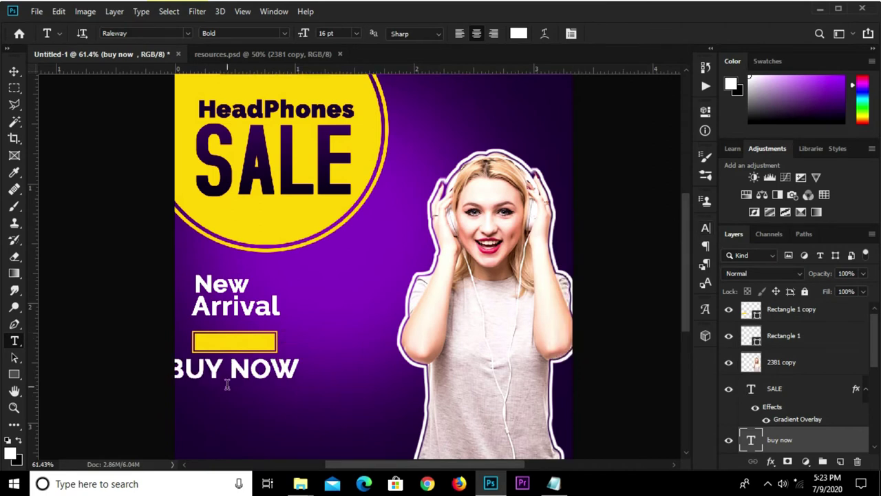
# Move BUY NOW onto the button, color it dark purple, and bring it to the front.
pyautogui.press('v')
pyautogui.moveTo(240, 379); pyautogui.dragTo(276, 349)
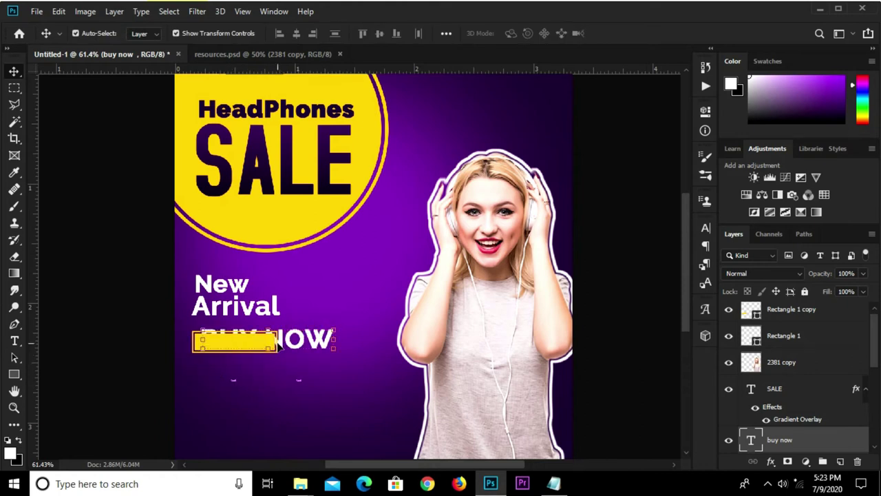
pyautogui.click(705, 228)
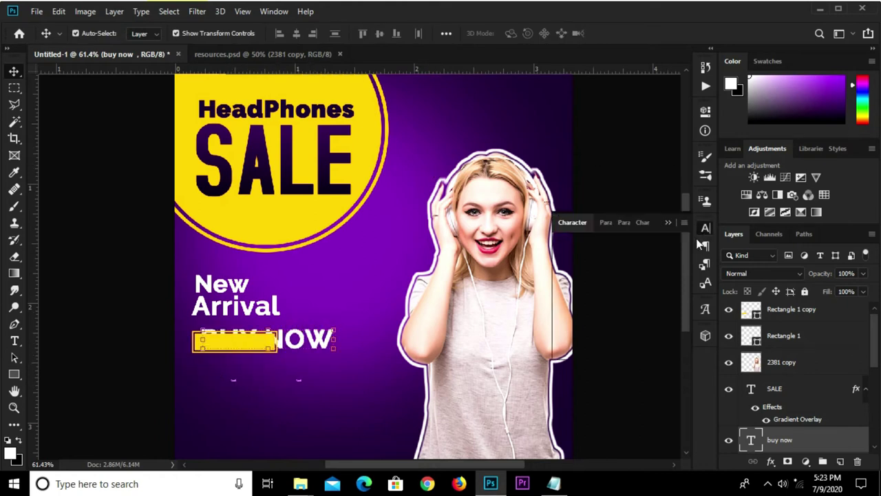
pyautogui.click(664, 305)
pyautogui.click(564, 87)
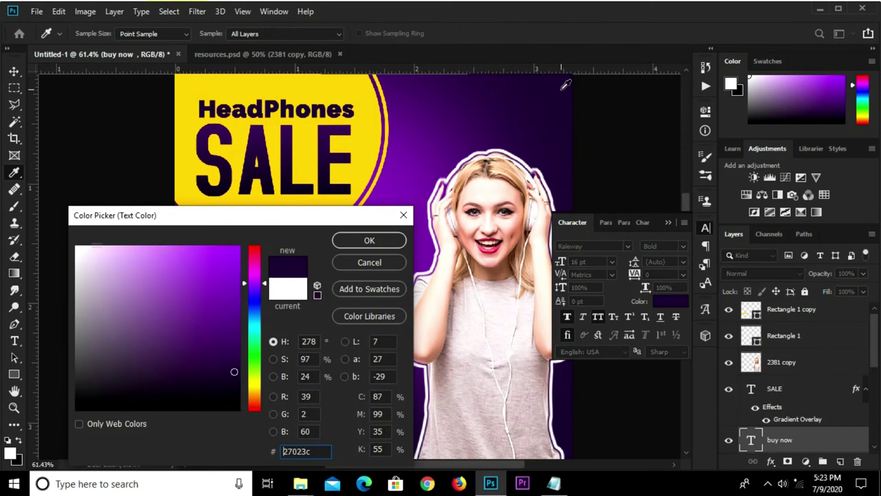
pyautogui.click(370, 241)
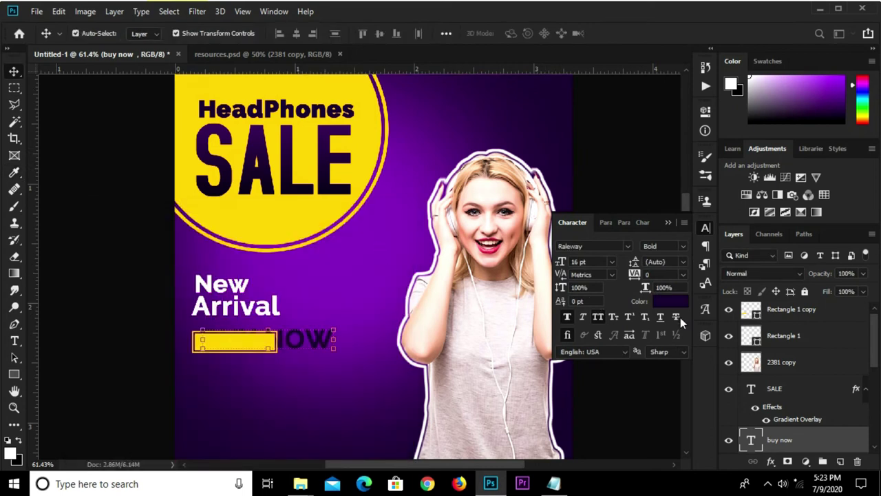
pyautogui.moveTo(793, 441)
pyautogui.mouseDown()
pyautogui.moveTo(790, 294)
pyautogui.moveTo(790, 310)
pyautogui.mouseUp()
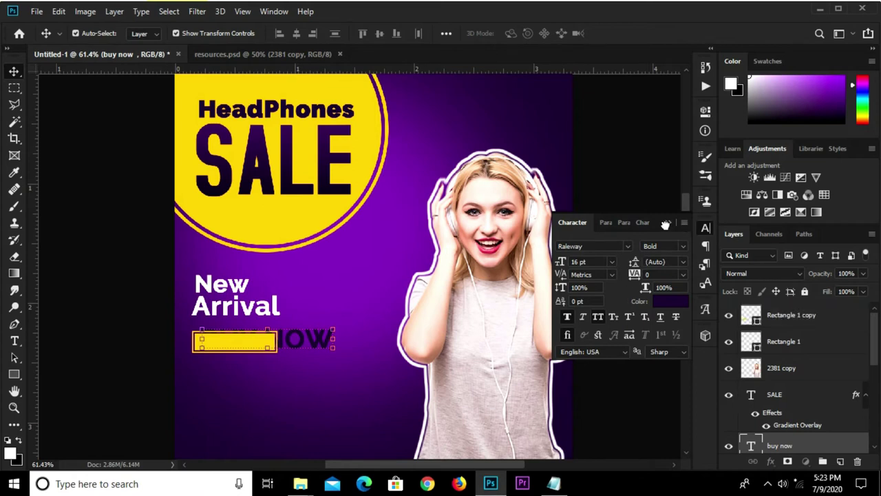
pyautogui.hotkey('ctrl', 'shift', ']')
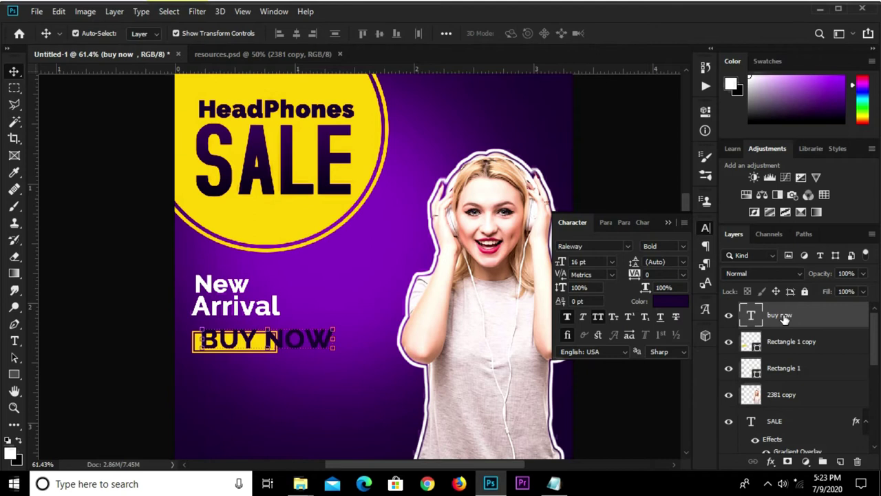
pyautogui.click(668, 223)
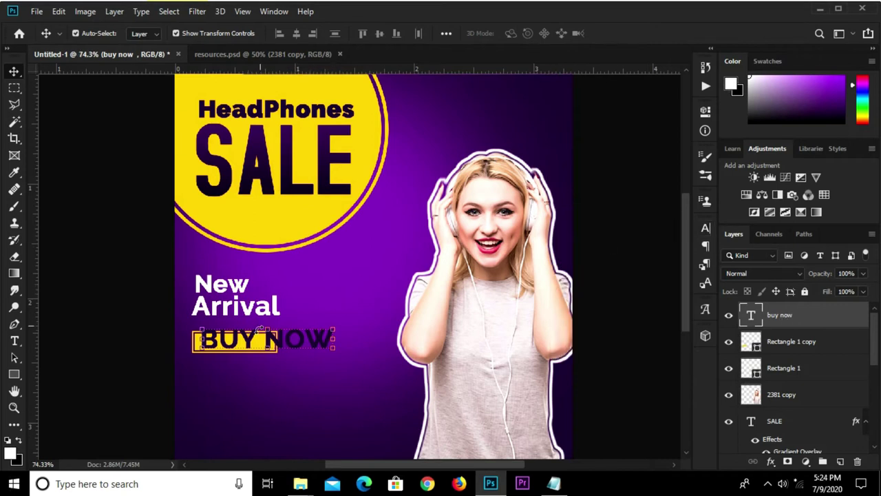
# Scale the BUY NOW text to 53% so it sits centred inside the button.
pyautogui.scroll(3, 261, 330)
pyautogui.moveTo(260, 331)
pyautogui.mouseDown()
pyautogui.moveTo(280, 357)
pyautogui.moveTo(223, 331)
pyautogui.mouseUp()
pyautogui.hotkey('ctrl', 't')
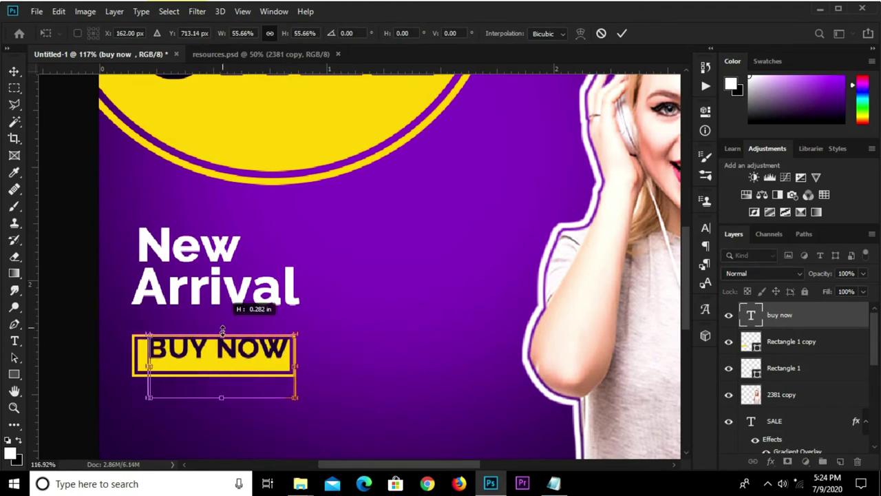
pyautogui.moveTo(219, 398); pyautogui.dragTo(221, 400)
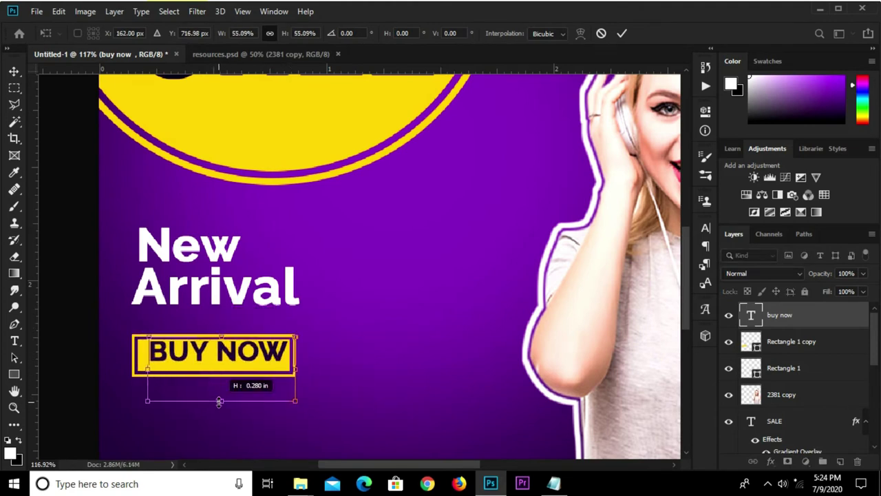
pyautogui.moveTo(221, 336); pyautogui.dragTo(224, 365)
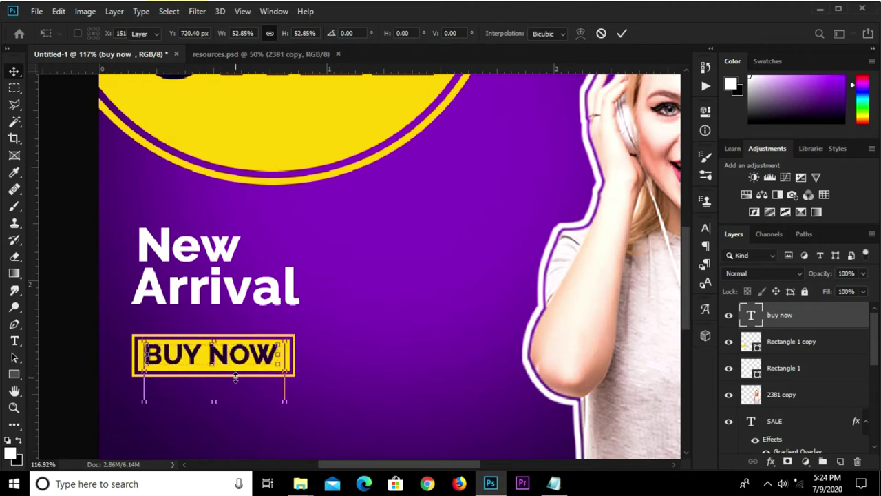
pyautogui.press('Return')
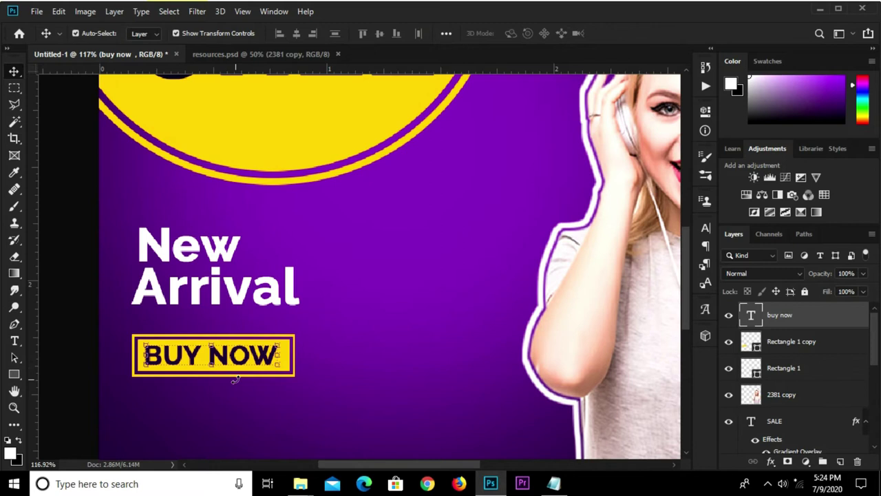
pyautogui.hotkey('ctrl', '0')
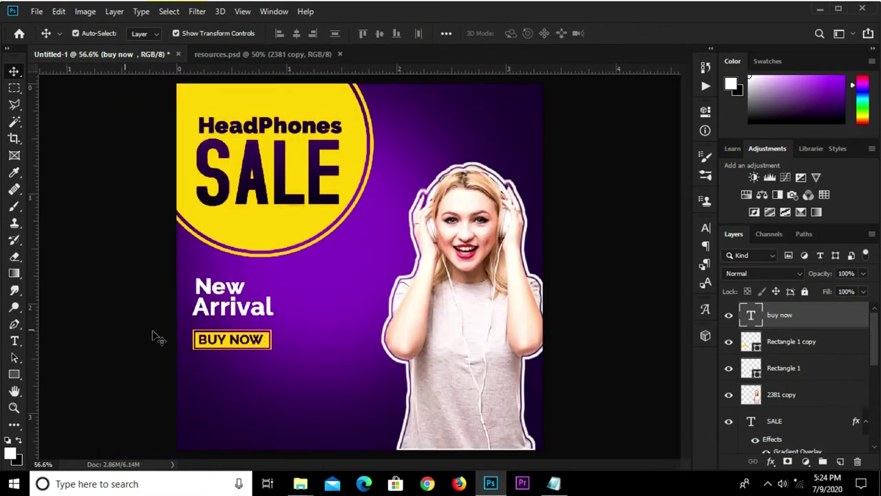
pyautogui.keyDown('ctrl'); pyautogui.click(154, 337); pyautogui.keyUp('ctrl')
pyautogui.click(250, 346)
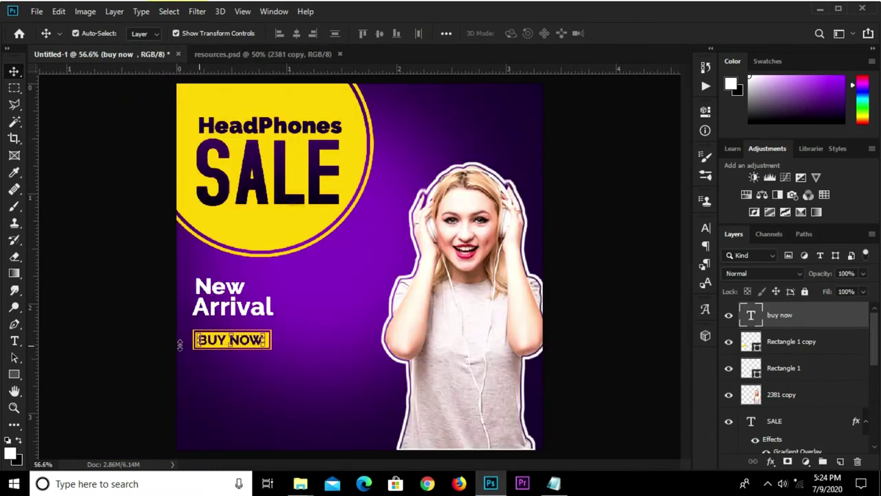
pyautogui.click(101, 413)
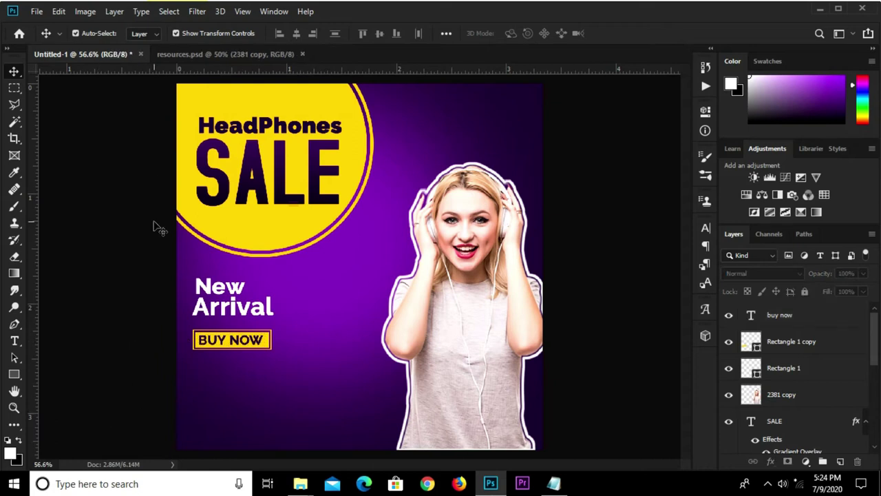
# Drag the headphones graphic (Group 2) from resources.psd into the poster.
pyautogui.click(216, 55)
pyautogui.click(322, 316)
pyautogui.moveTo(320, 319); pyautogui.dragTo(110, 58)
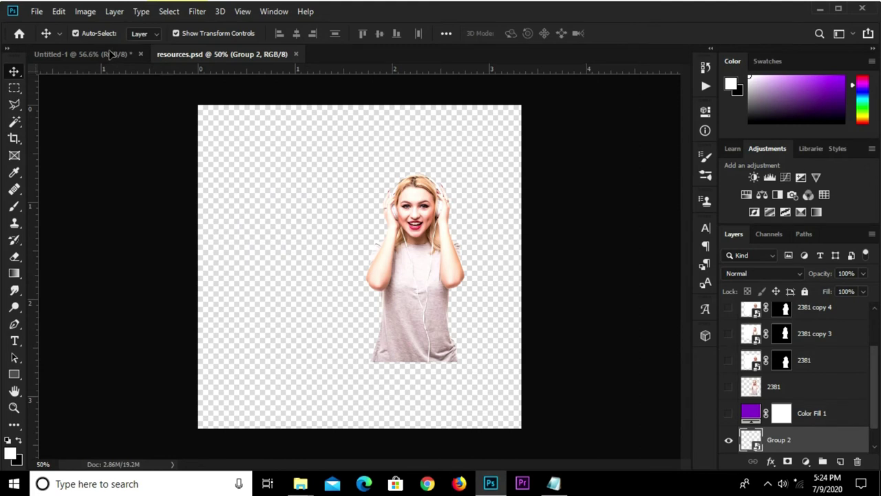
pyautogui.moveTo(109, 55); pyautogui.dragTo(238, 389)
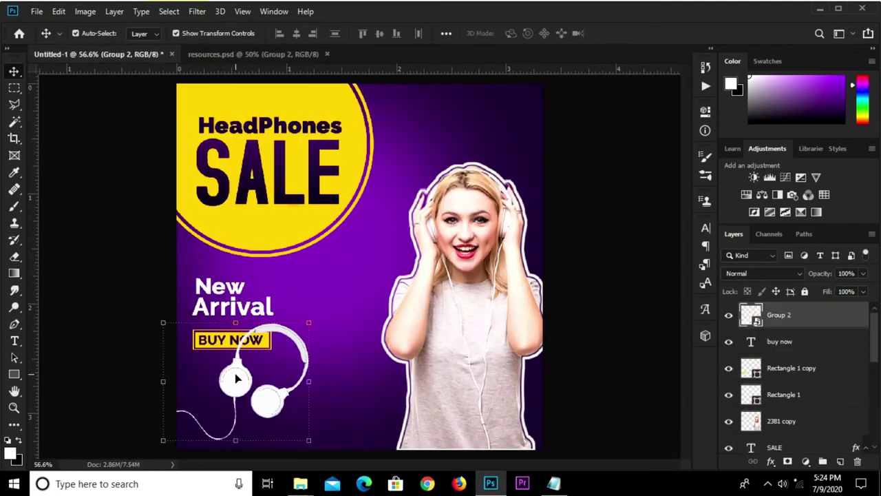
# Rotate and scale the headphones, then position them in the lower-left corner.
pyautogui.moveTo(167, 314)
pyautogui.mouseDown()
pyautogui.moveTo(186, 311)
pyautogui.moveTo(194, 322)
pyautogui.mouseUp()
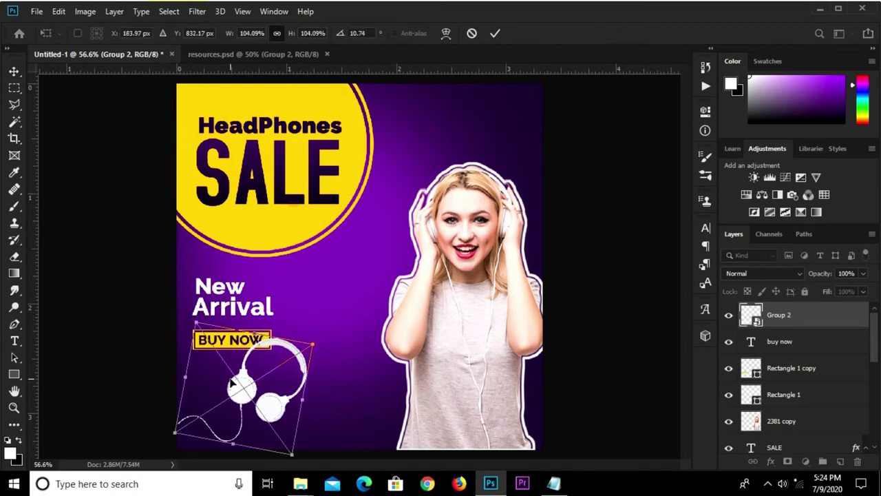
pyautogui.moveTo(239, 390)
pyautogui.mouseDown()
pyautogui.moveTo(241, 411)
pyautogui.moveTo(216, 418)
pyautogui.mouseUp()
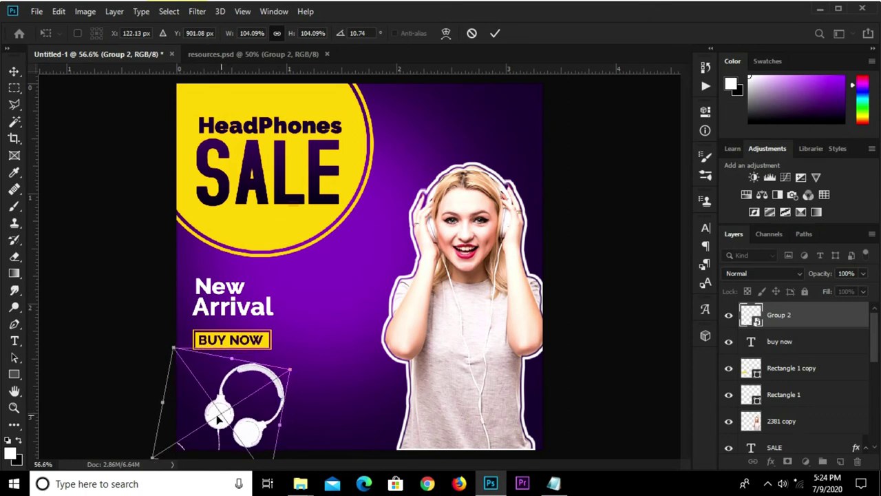
pyautogui.click(493, 34)
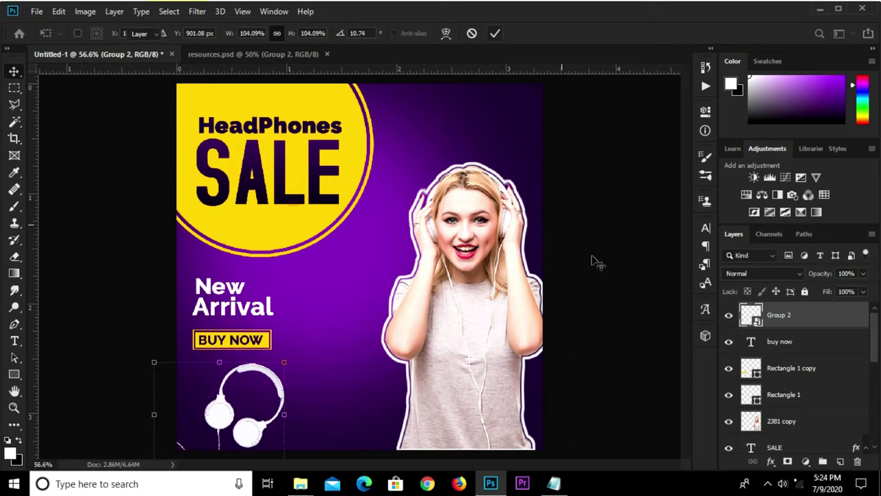
pyautogui.click(607, 278)
pyautogui.hotkey('ctrl', '0')
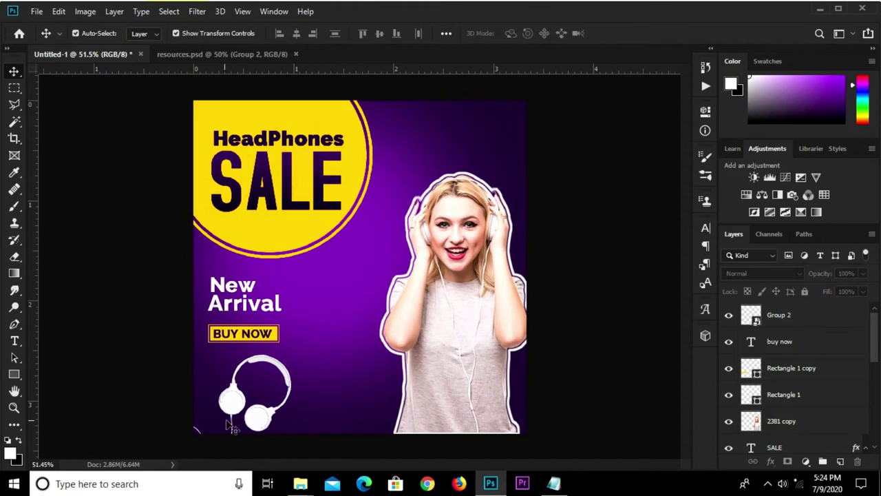
pyautogui.click(224, 407)
pyautogui.moveTo(224, 407); pyautogui.dragTo(215, 409)
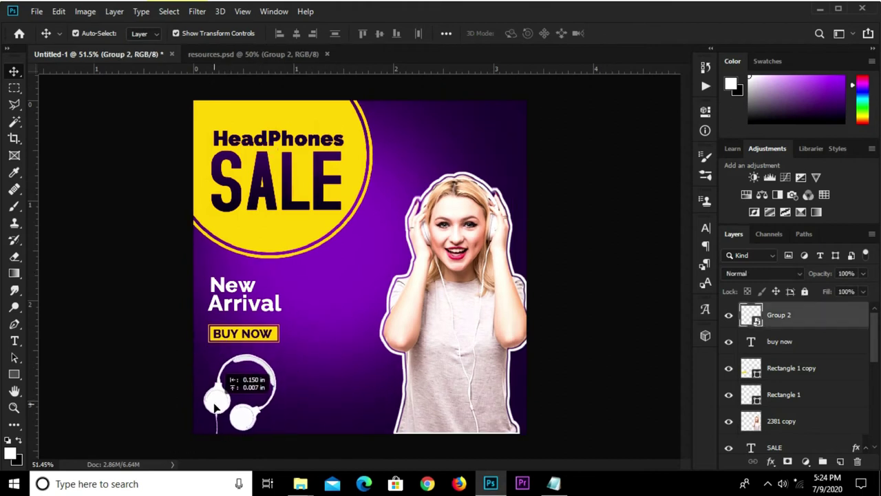
# Add a Drop Shadow to the headphones with 95% opacity and 9 px setting.
pyautogui.click(771, 461)
pyautogui.click(780, 457)
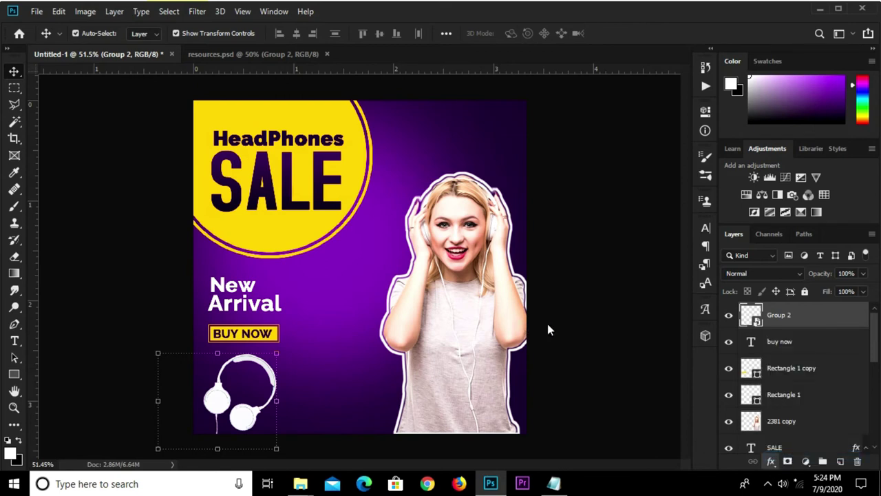
pyautogui.click(640, 262)
pyautogui.click(641, 221)
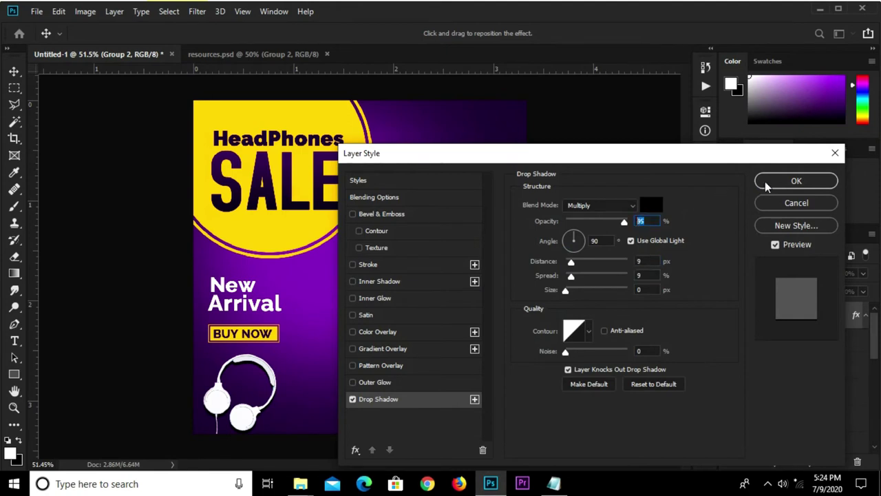
pyautogui.click(796, 181)
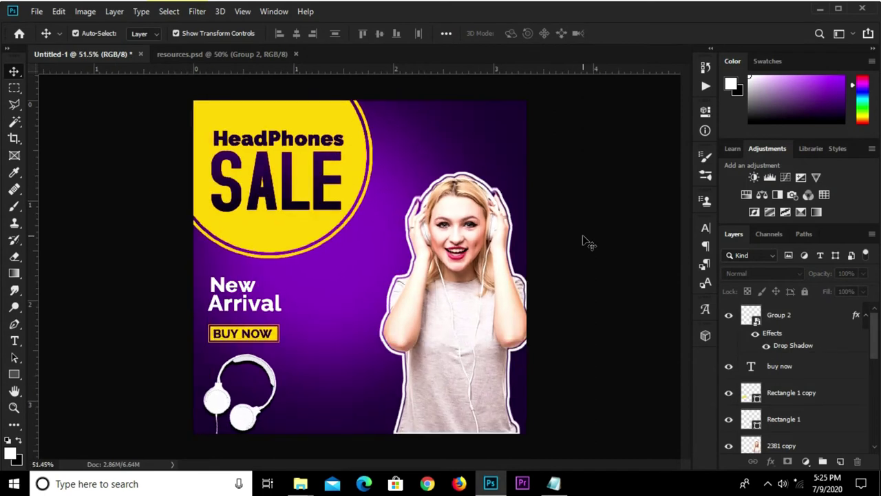
# Move the yellow circle and its copy slightly up and left.
pyautogui.click(285, 236)
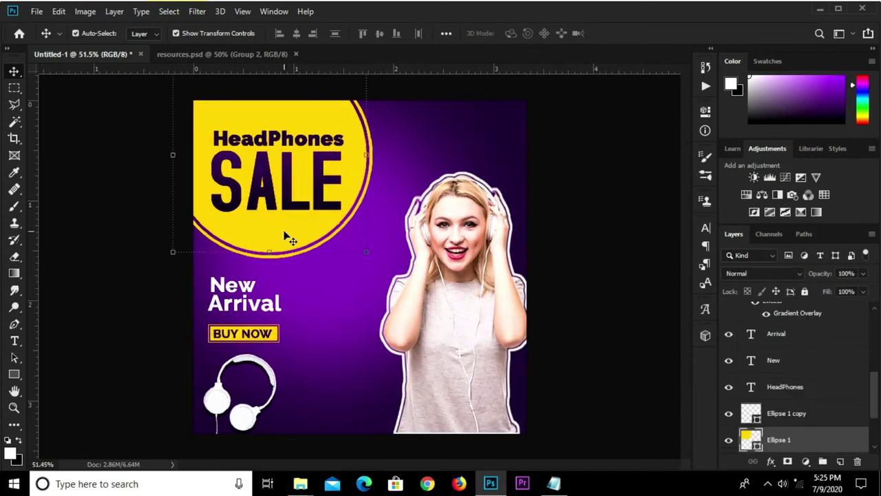
pyautogui.keyDown('shift'); pyautogui.click(803, 416); pyautogui.keyUp('shift')
pyautogui.moveTo(296, 239)
pyautogui.mouseDown()
pyautogui.moveTo(293, 227)
pyautogui.moveTo(290, 237)
pyautogui.moveTo(299, 237)
pyautogui.mouseUp()
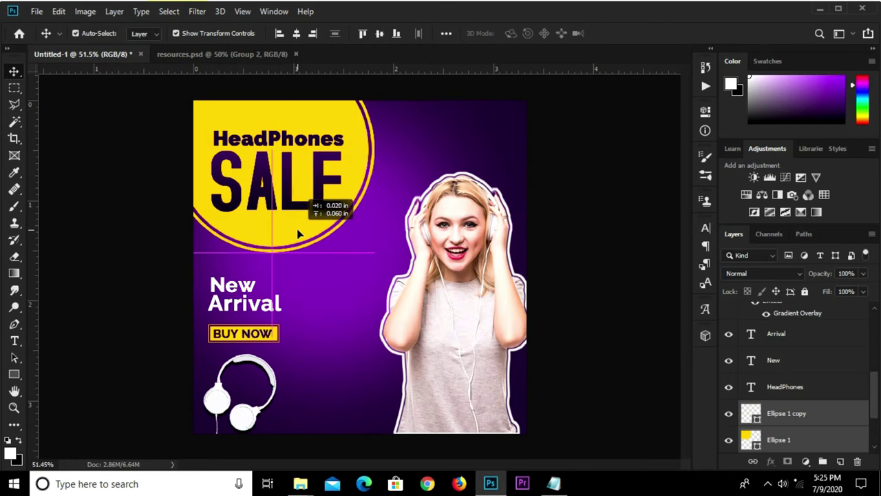
pyautogui.click(549, 244)
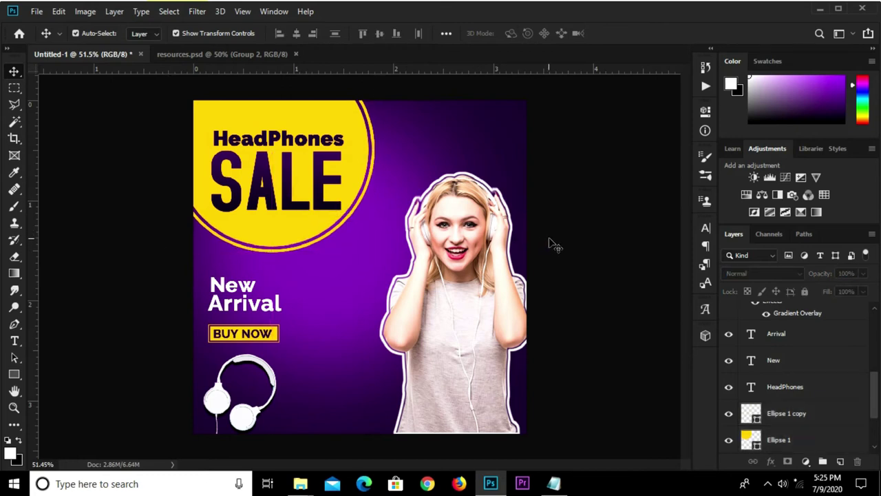
pyautogui.scroll(-1, 548, 244)
pyautogui.scroll(1, 551, 248)
# Draw a white 181 × 181 px circle below BUY NOW and duplicate it.
pyautogui.click(14, 374)
pyautogui.click(66, 400)
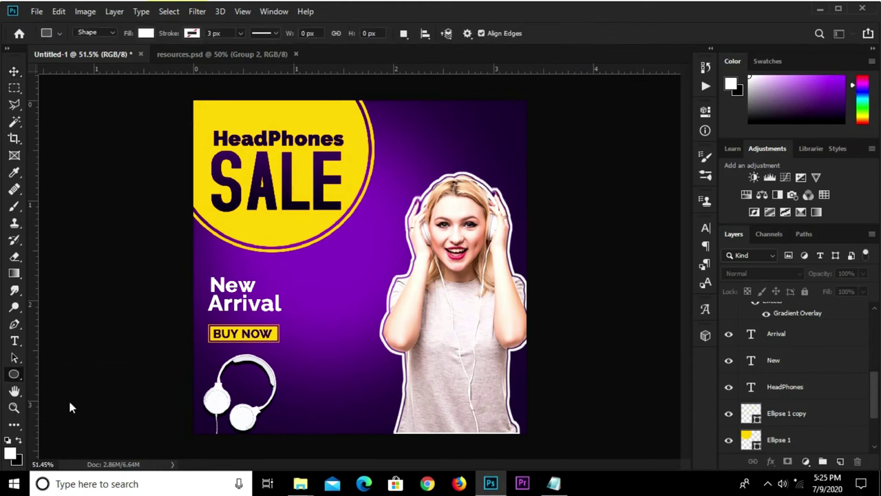
pyautogui.scroll(2, 339, 364)
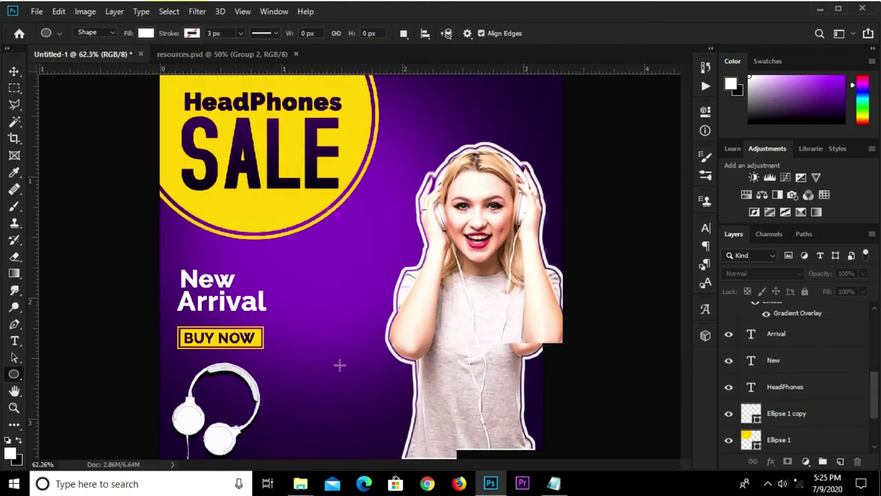
pyautogui.scroll(1, 318, 345)
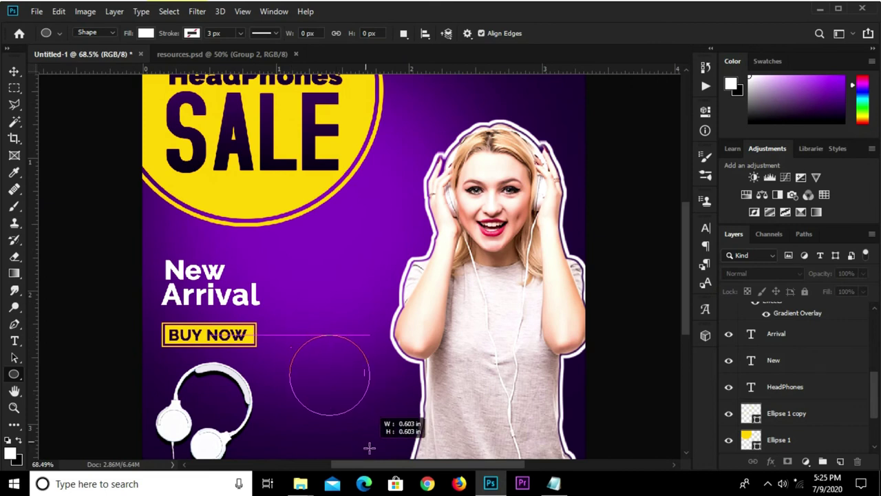
pyautogui.moveTo(289, 334); pyautogui.dragTo(370, 416)
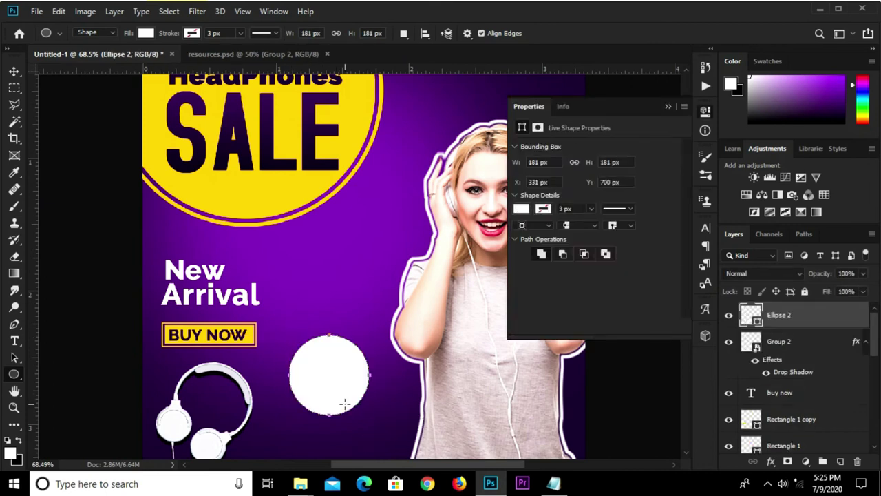
pyautogui.press('v')
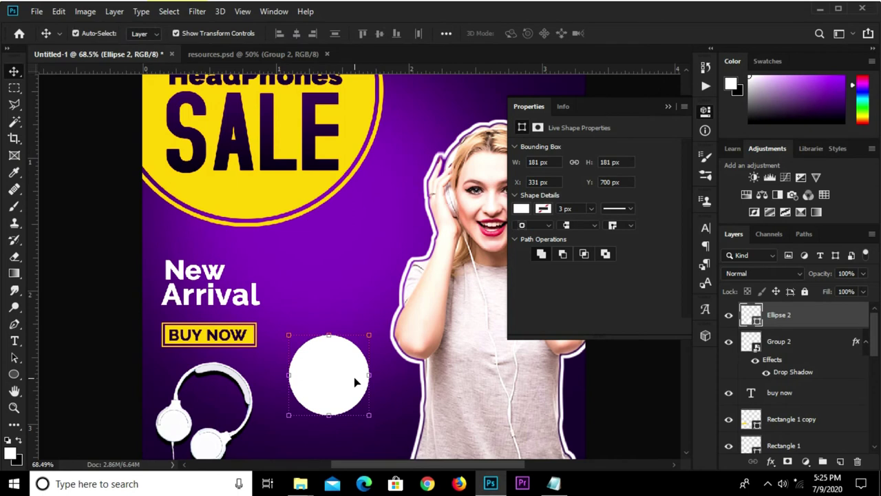
pyautogui.click(669, 107)
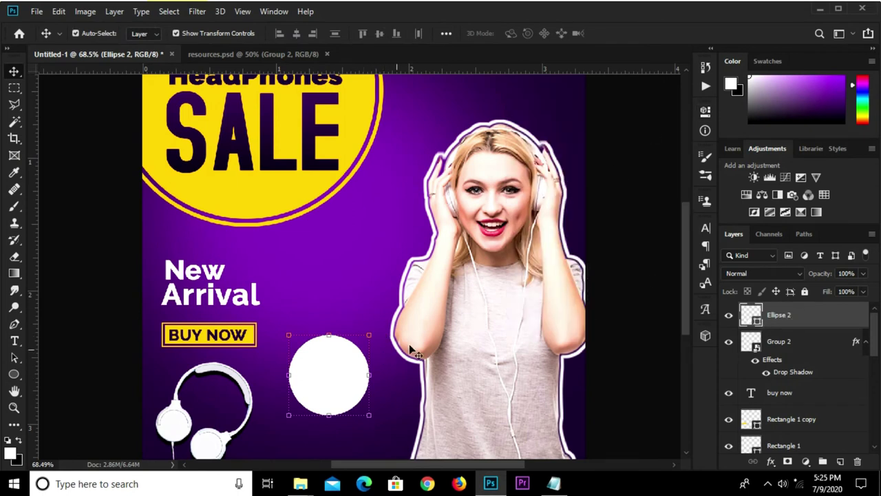
pyautogui.hotkey('ctrl', 'j')
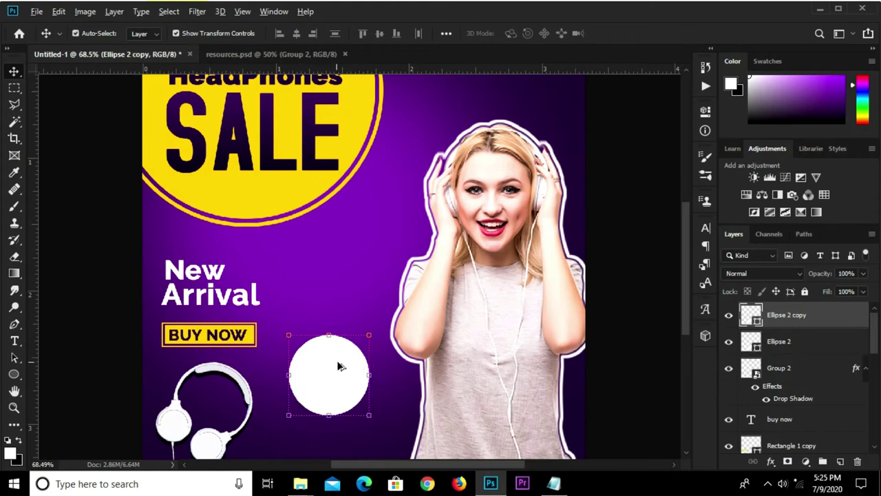
# Scale the Ellipse 2 copy circle to about 90% and fill it dark navy.
pyautogui.moveTo(370, 339); pyautogui.dragTo(366, 340)
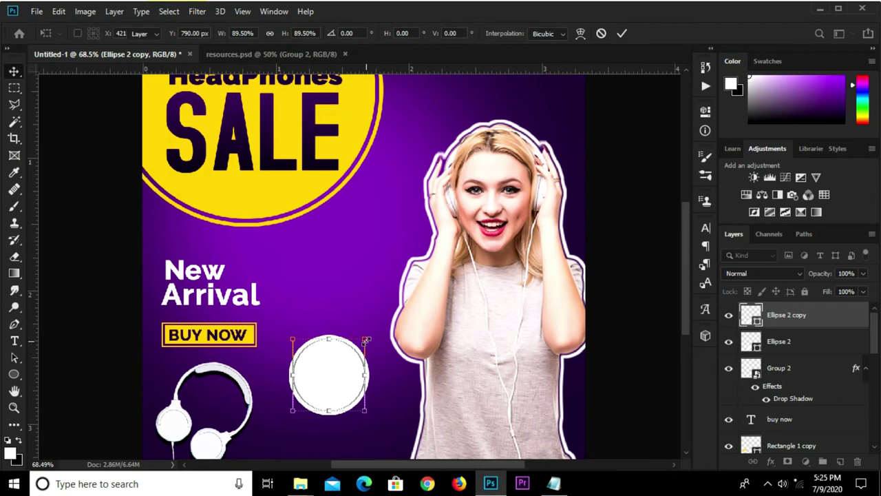
pyautogui.press('Return')
pyautogui.click(702, 110)
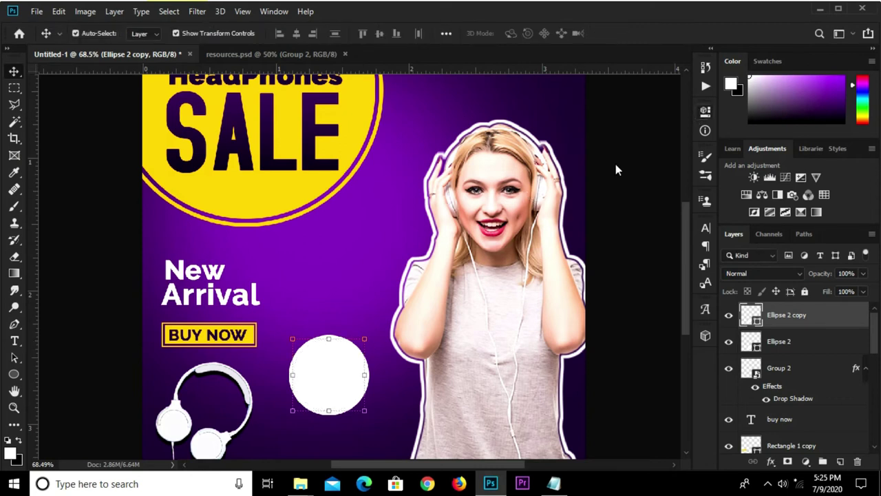
pyautogui.click(521, 209)
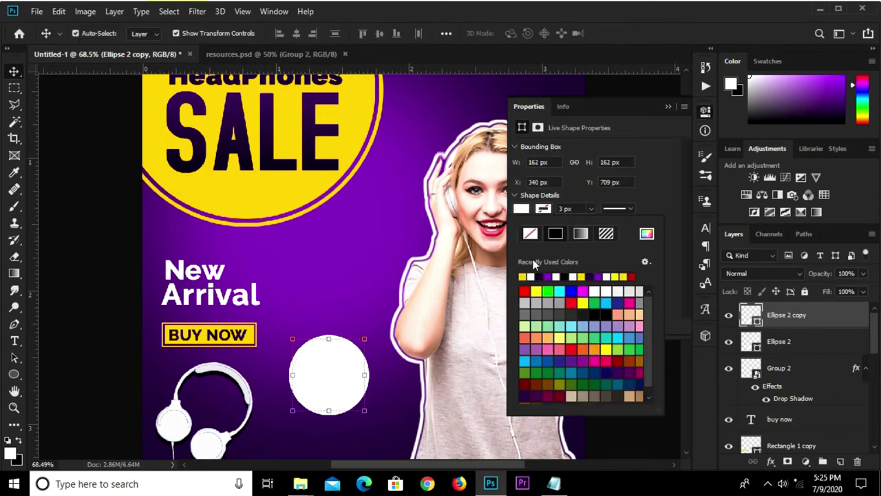
pyautogui.click(543, 275)
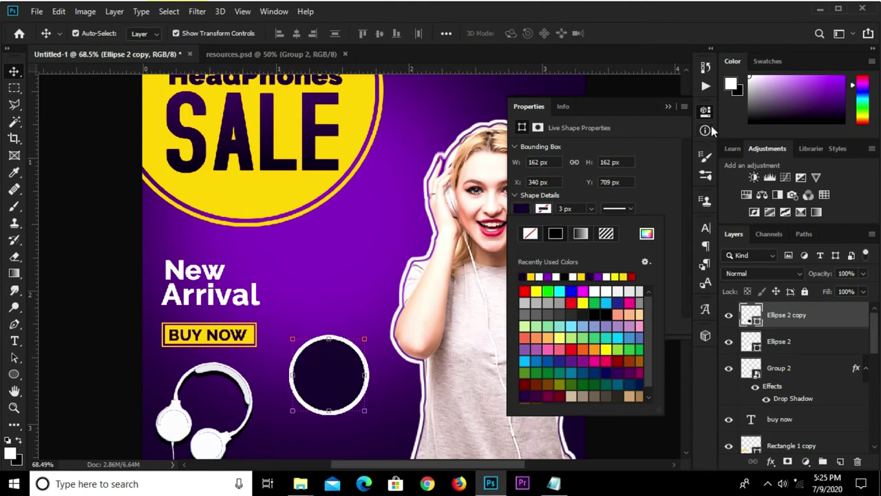
pyautogui.click(669, 106)
pyautogui.click(669, 106)
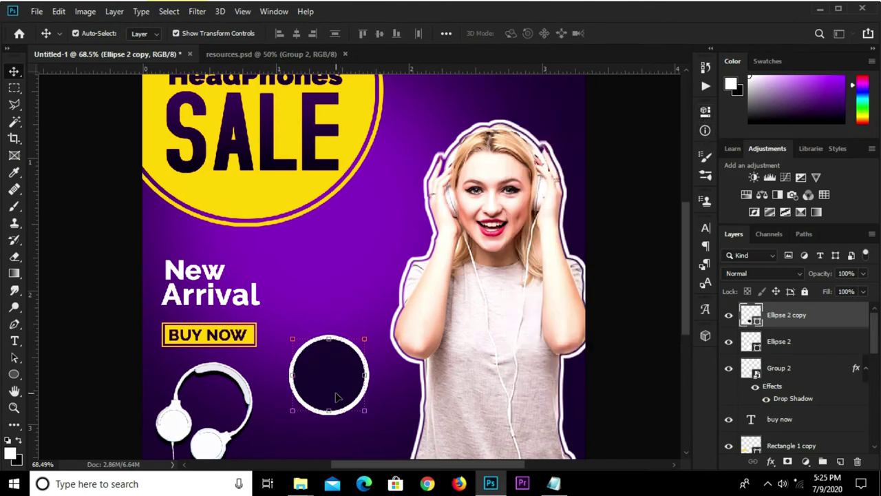
pyautogui.click(771, 462)
pyautogui.click(797, 340)
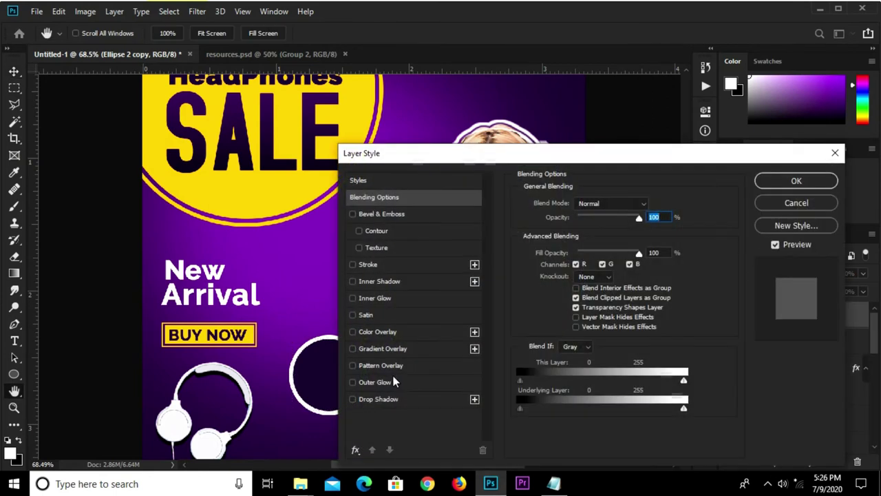
# Apply a Gradient Overlay from purple #7912a8 to black #000000 on the Ellipse 2 copy circle.
pyautogui.click(387, 352)
pyautogui.click(586, 237)
pyautogui.click(470, 377)
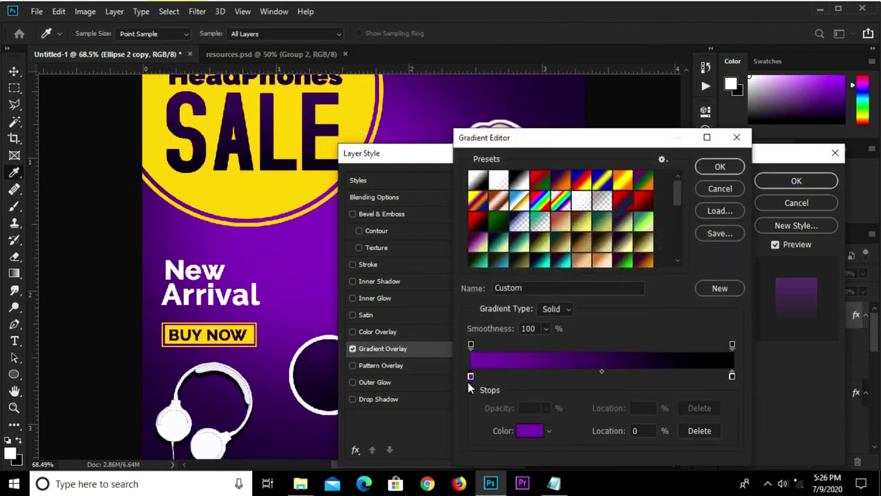
pyautogui.click(529, 431)
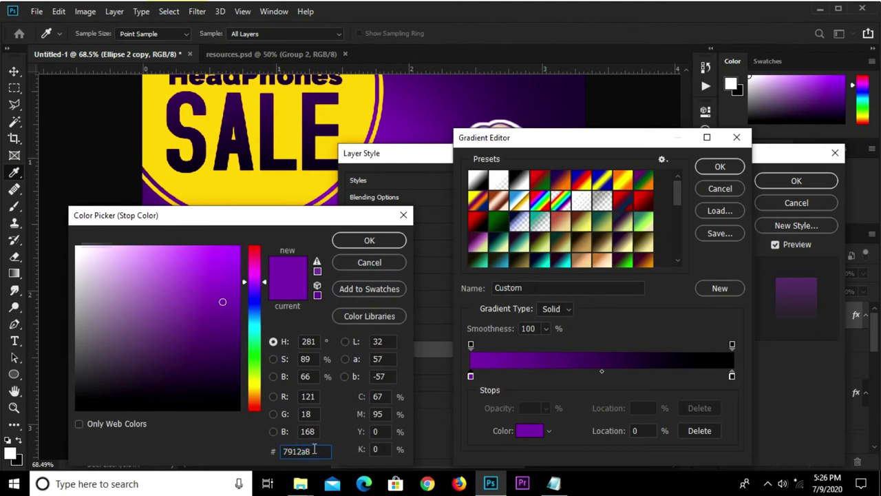
pyautogui.click(372, 243)
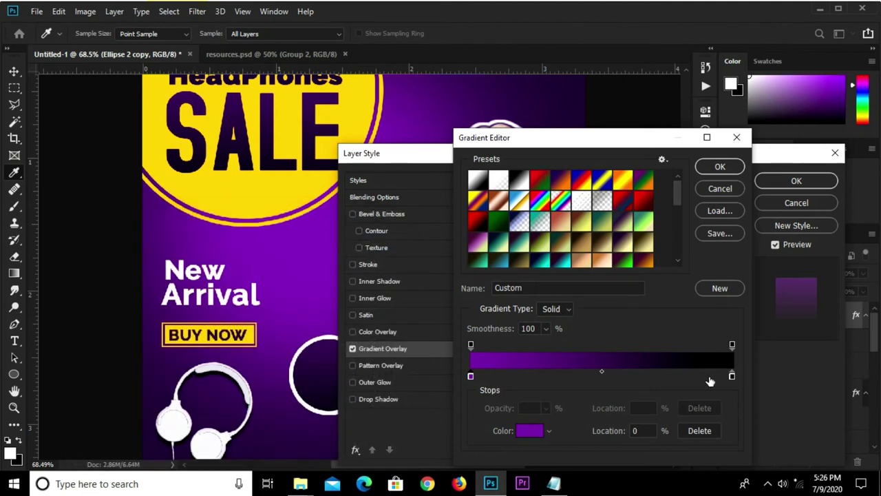
pyautogui.click(732, 376)
pyautogui.click(530, 431)
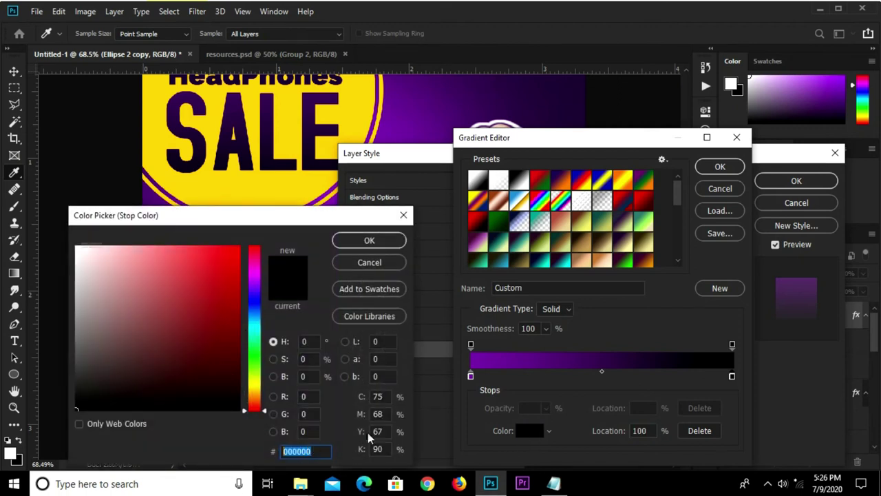
pyautogui.click(375, 247)
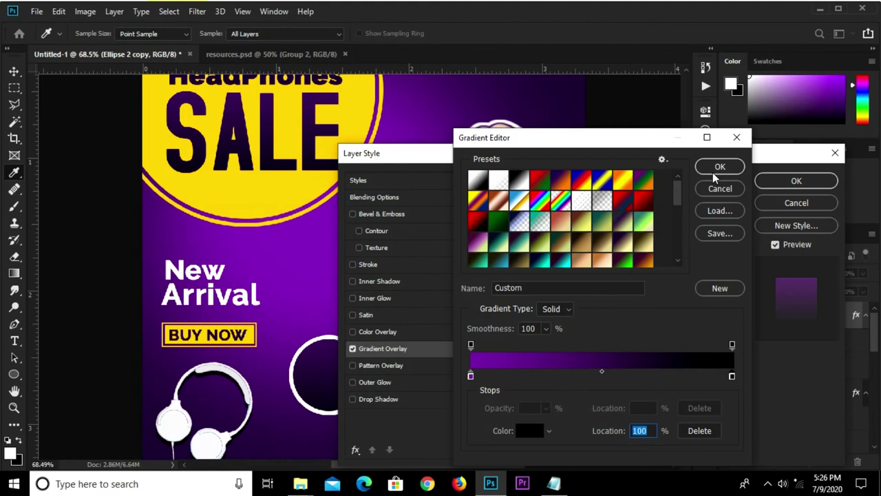
pyautogui.click(714, 170)
pyautogui.click(777, 181)
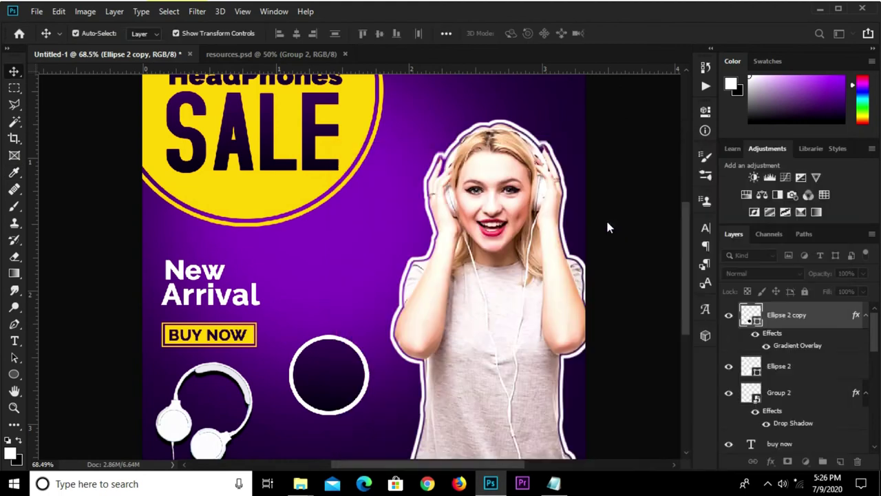
pyautogui.click(622, 257)
# Add a near-white '30%' text line beside New Arrival.
pyautogui.click(14, 342)
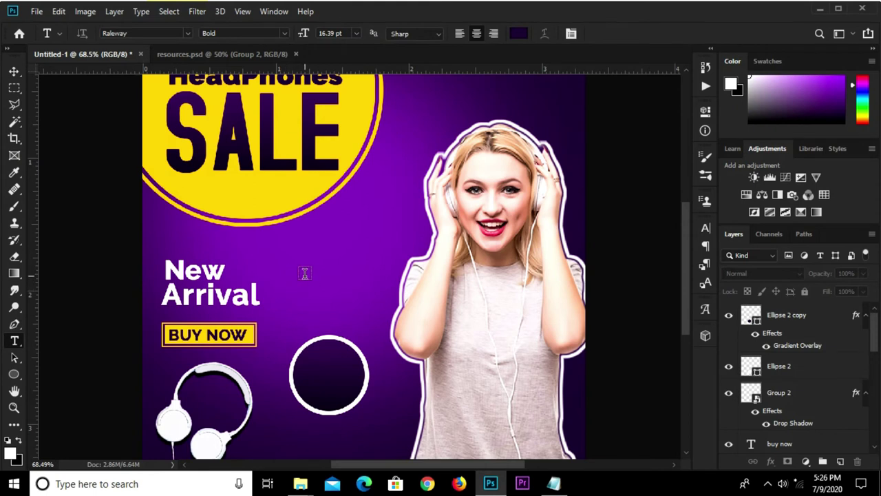
pyautogui.click(305, 273)
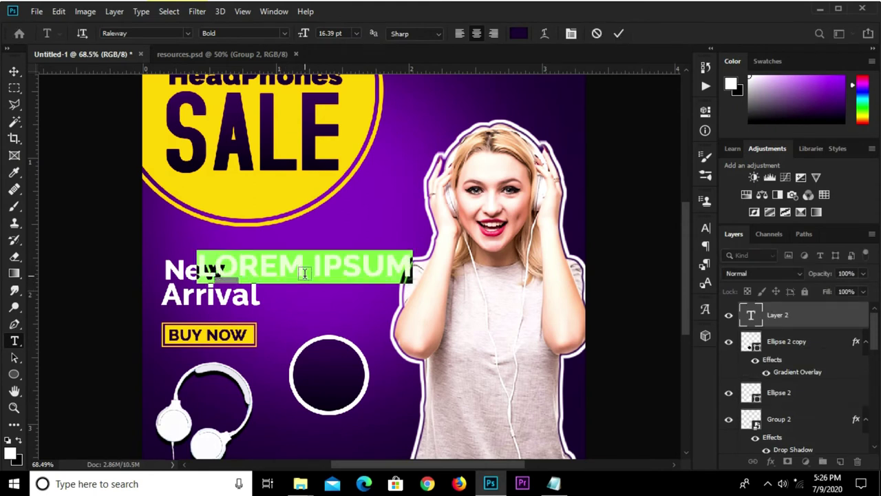
pyautogui.write('30')
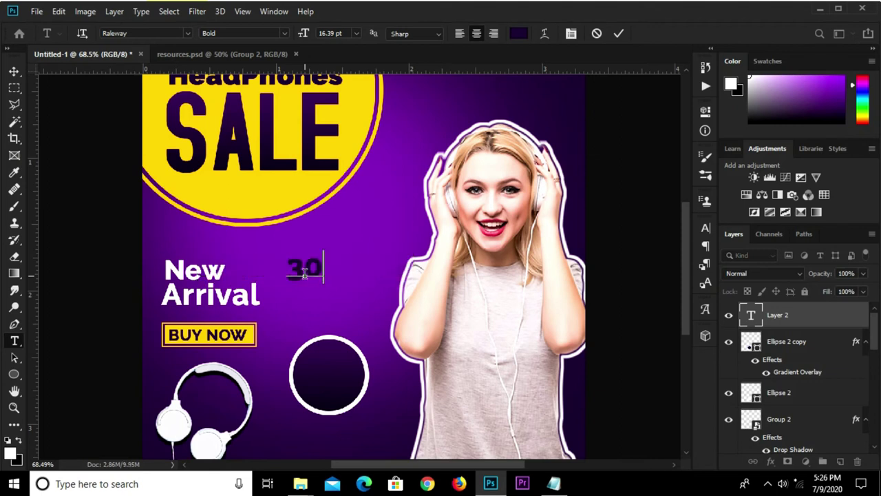
pyautogui.write('%')
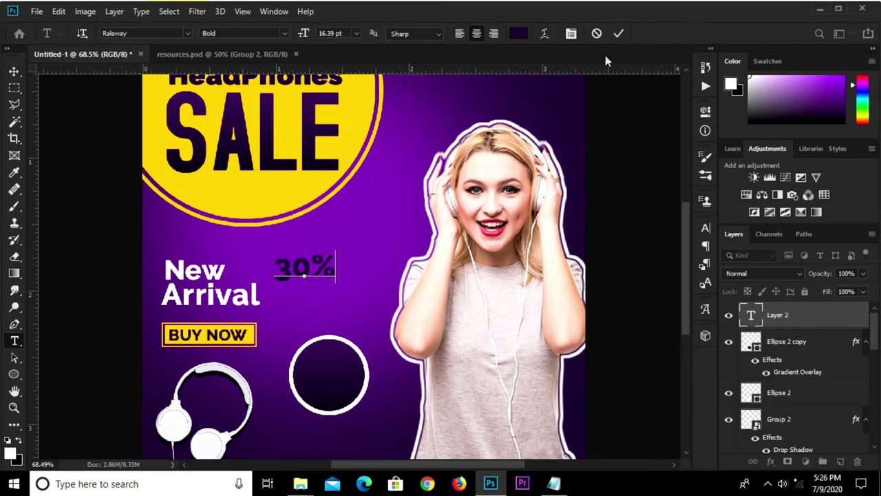
pyautogui.click(618, 34)
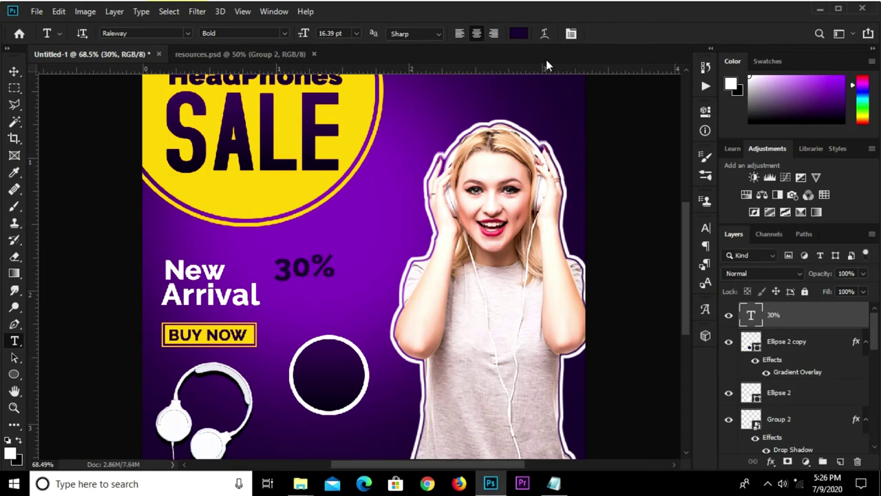
pyautogui.click(520, 36)
pyautogui.click(78, 247)
pyautogui.click(347, 239)
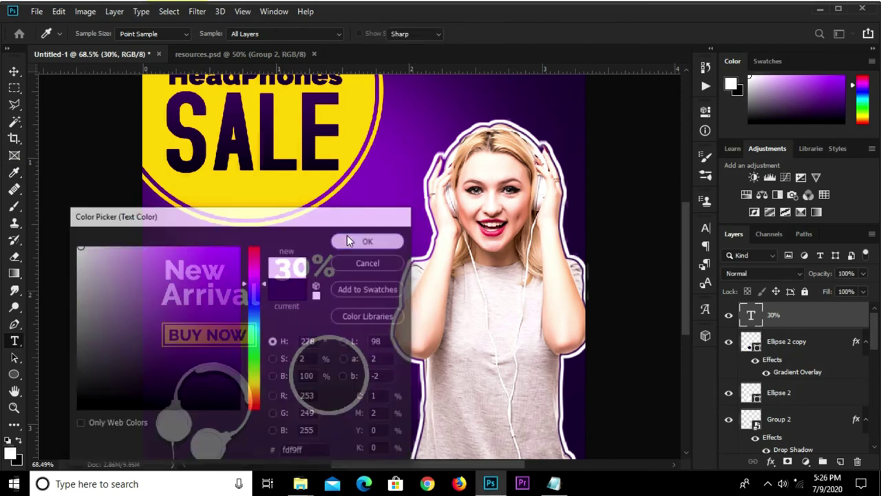
# Set the 30% text to the Accidental Presidency font and move it into the dark circle.
pyautogui.click(705, 228)
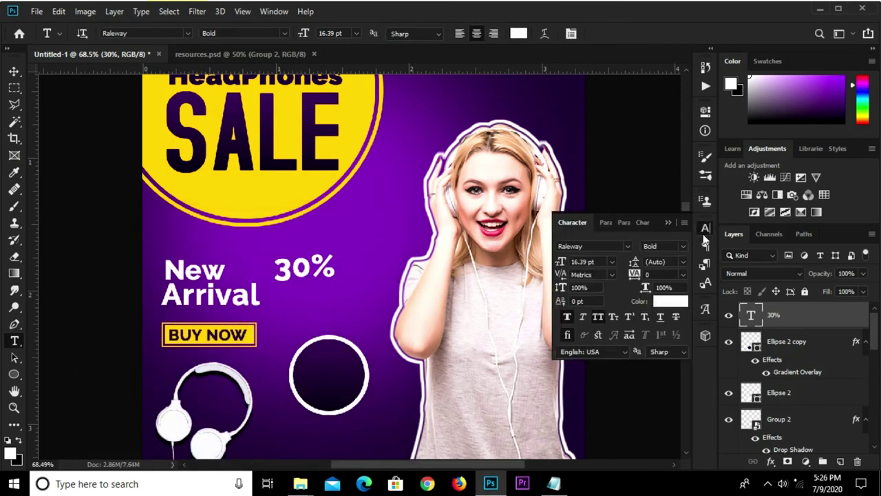
pyautogui.click(628, 247)
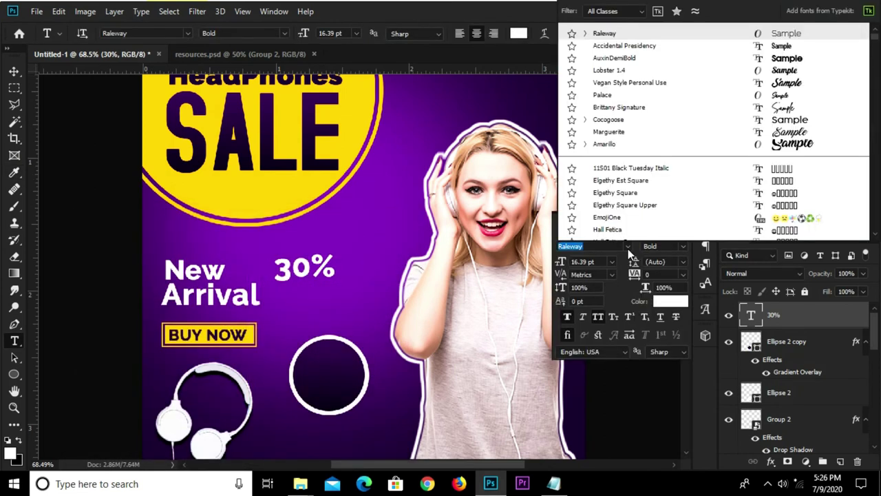
pyautogui.click(628, 46)
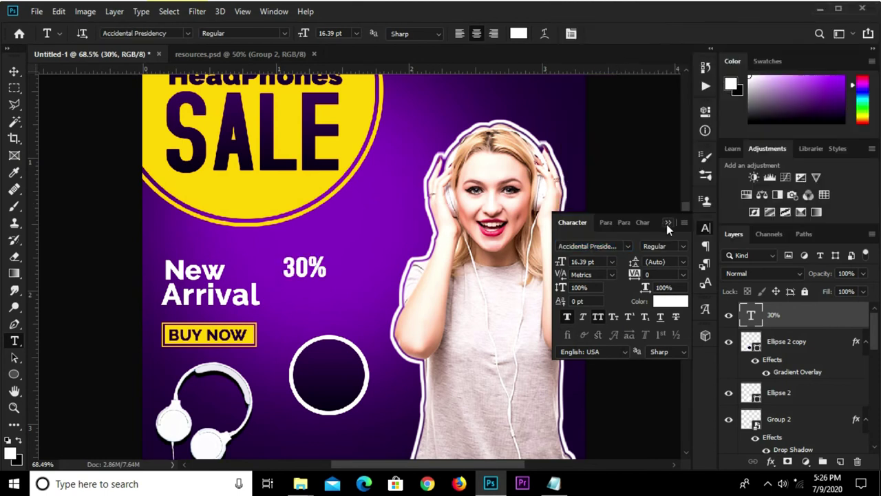
pyautogui.click(668, 223)
pyautogui.press('v')
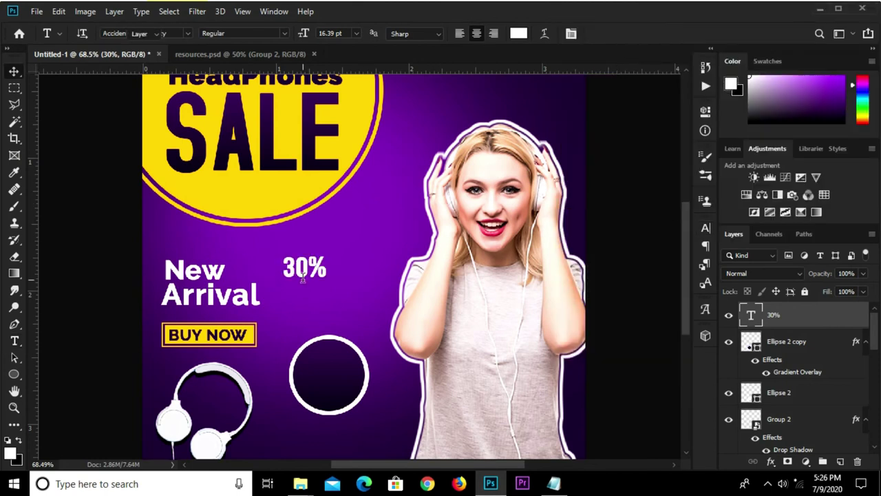
pyautogui.moveTo(305, 270); pyautogui.dragTo(329, 358)
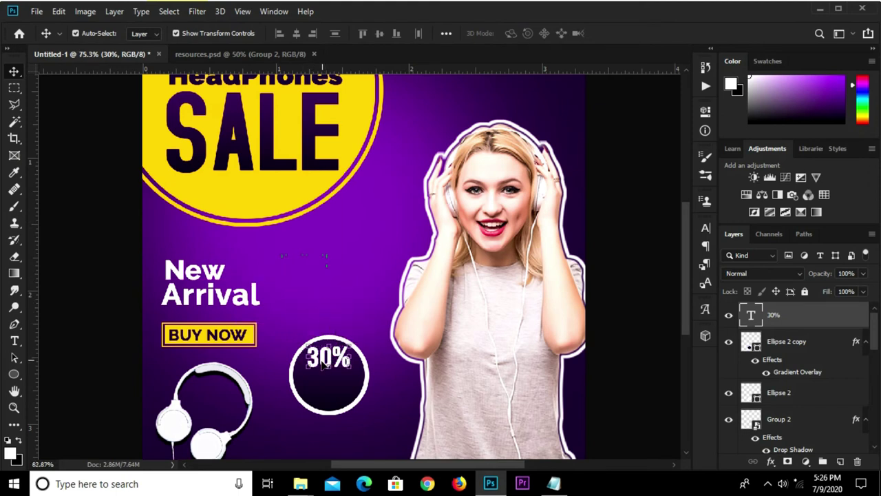
# Enlarge the 30% text to about 119% and centre it in the circle.
pyautogui.scroll(3, 329, 361)
pyautogui.hotkey('ctrl', 't')
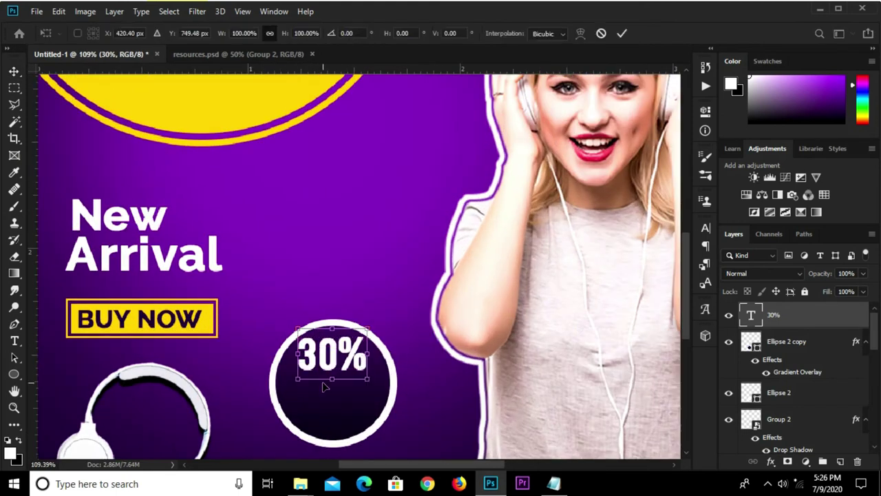
pyautogui.scroll(3, 337, 382)
pyautogui.moveTo(338, 380); pyautogui.dragTo(338, 395)
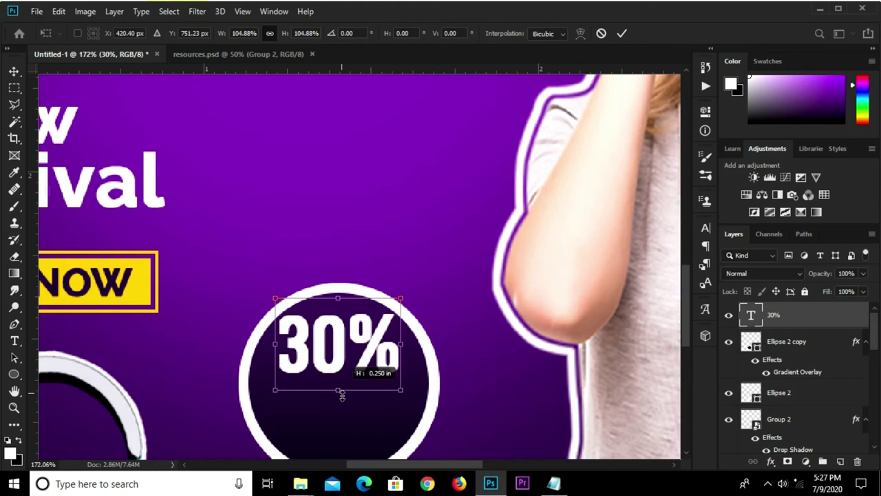
pyautogui.moveTo(345, 355); pyautogui.dragTo(350, 368)
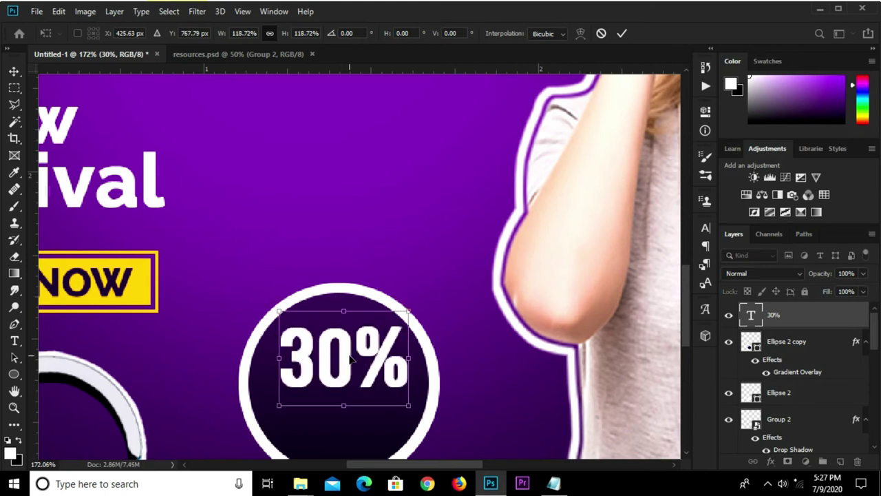
pyautogui.press('Return')
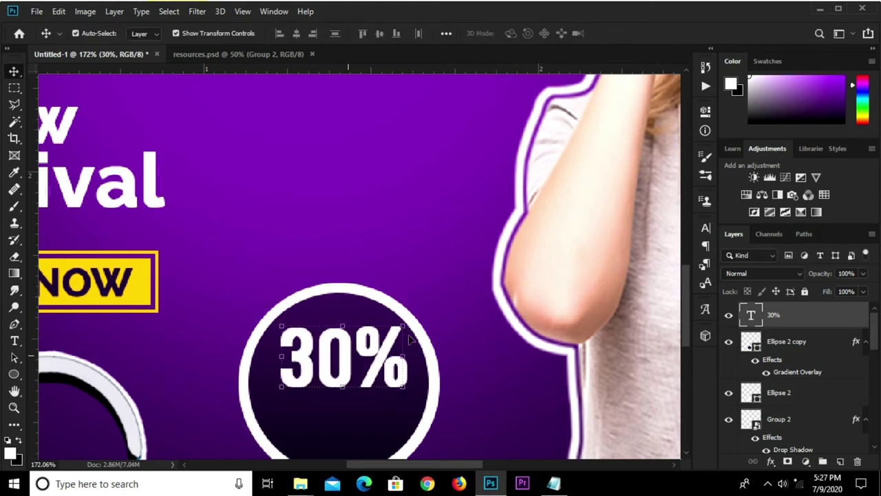
# Duplicate the 30% text just below and change the copy to read 'OFF'.
pyautogui.moveTo(685, 319); pyautogui.dragTo(685, 342)
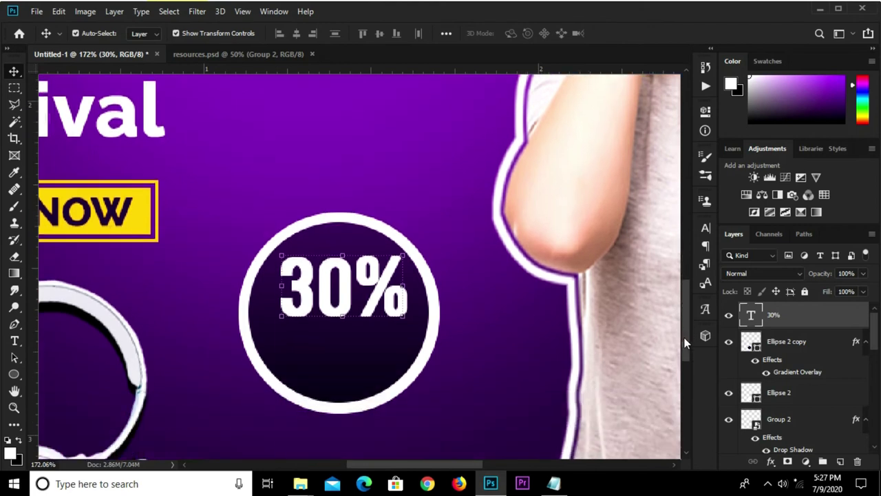
pyautogui.keyDown('alt'); pyautogui.moveTo(340, 278); pyautogui.dragTo(348, 350); pyautogui.keyUp('alt')
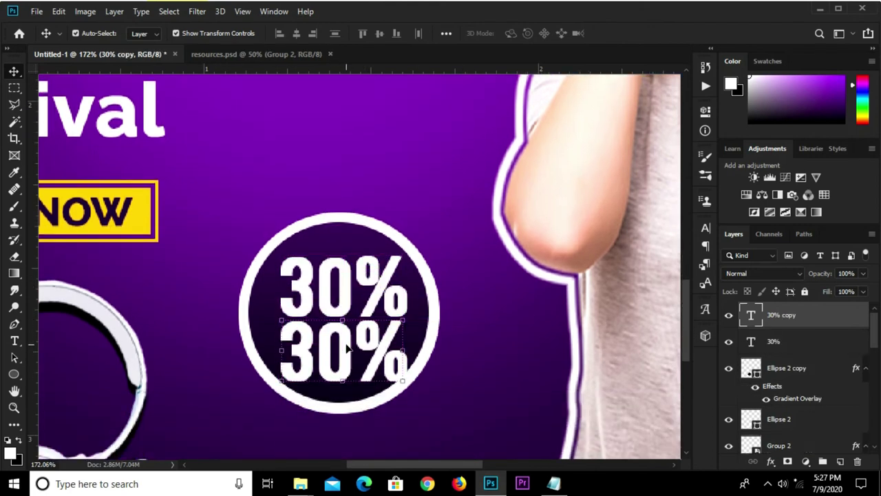
pyautogui.press('t')
pyautogui.click(336, 348)
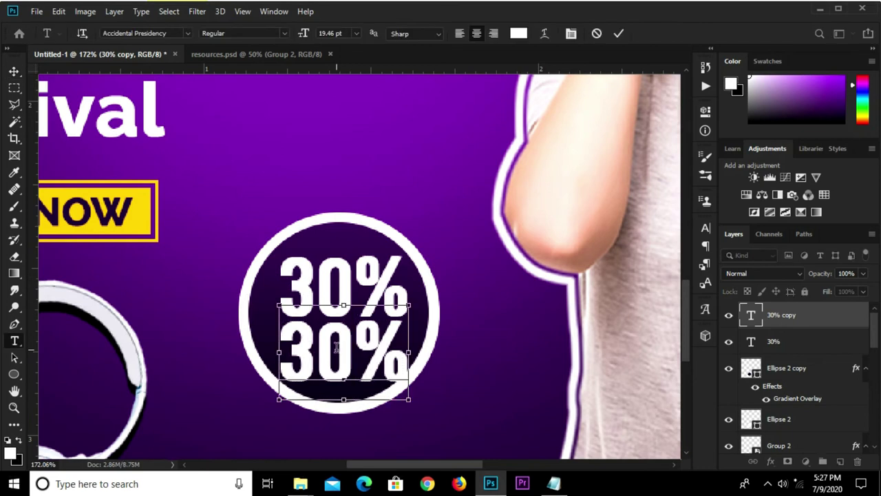
pyautogui.hotkey('ctrl', 'a')
pyautogui.write('0')
pyautogui.write('FF')
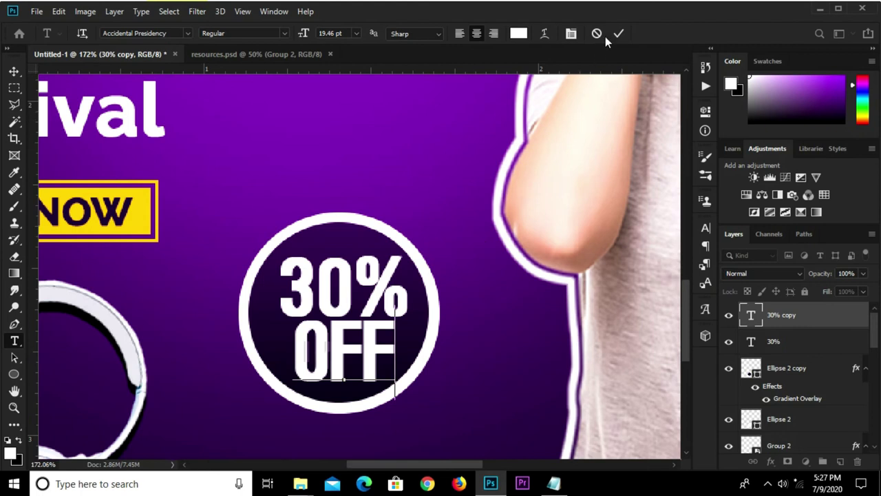
pyautogui.hotkey('ctrl', 'Return')
pyautogui.press('v')
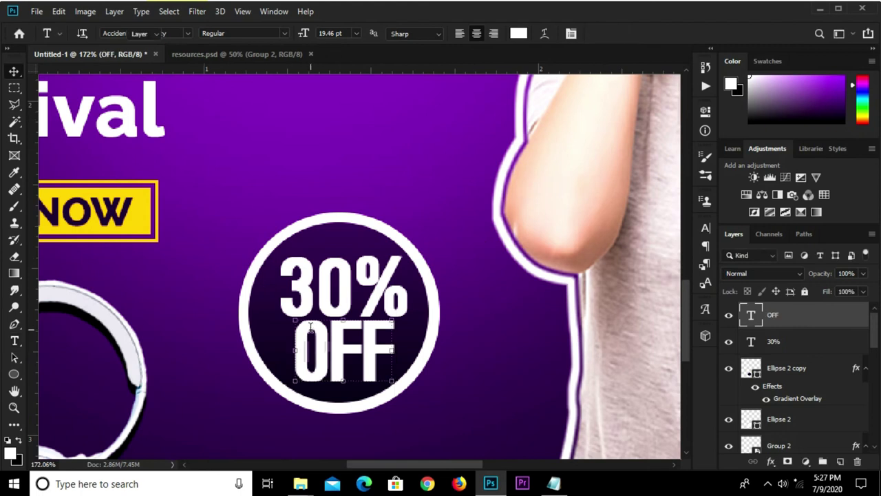
# Scale the OFF text down to about 88% and nudge it under 30%.
pyautogui.hotkey('ctrl', 't')
pyautogui.moveTo(342, 303); pyautogui.dragTo(343, 311)
pyautogui.moveTo(342, 352); pyautogui.dragTo(344, 355)
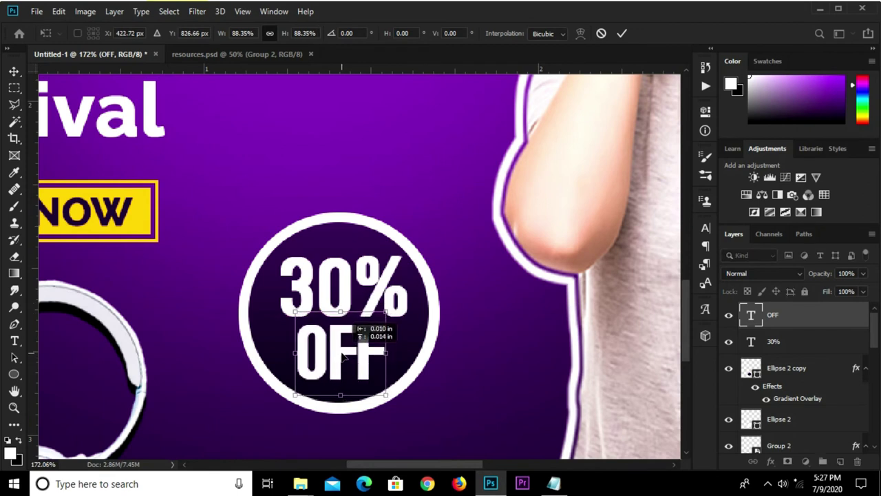
pyautogui.press('Return')
pyautogui.scroll(-1, 348, 353)
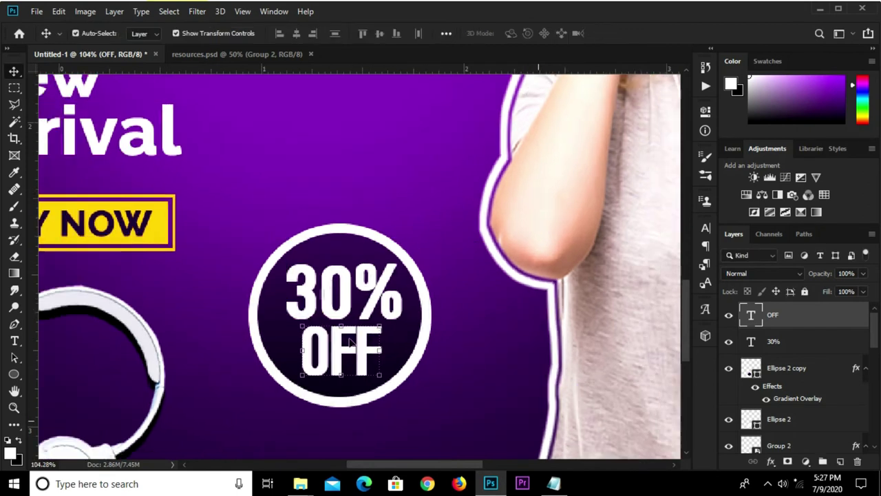
pyautogui.scroll(-3, 358, 353)
pyautogui.scroll(-2, 362, 354)
# Group the OFF, 30%, Ellipse 2 copy and Ellipse 2 layers into Group 3.
pyautogui.click(650, 346)
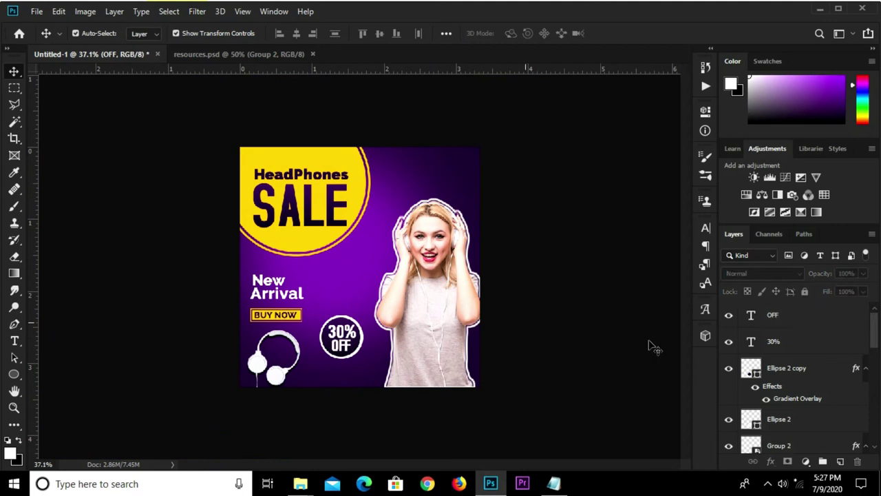
pyautogui.click(781, 422)
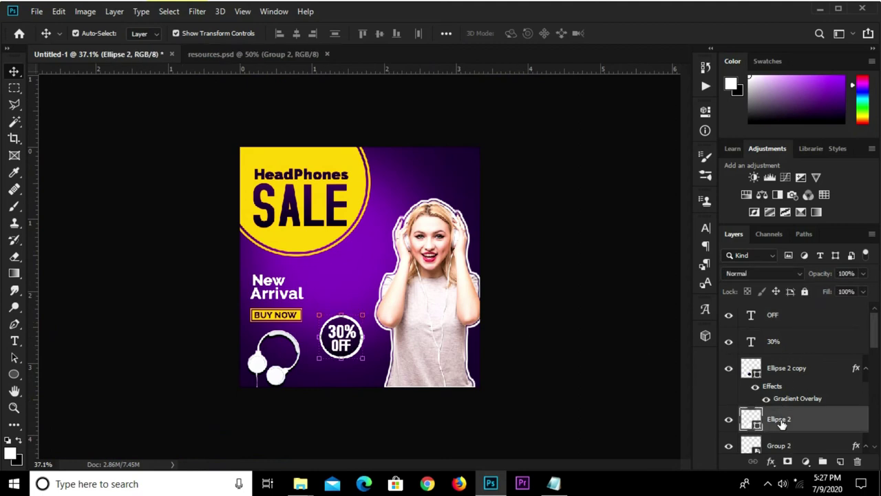
pyautogui.keyDown('shift'); pyautogui.click(792, 316); pyautogui.keyUp('shift')
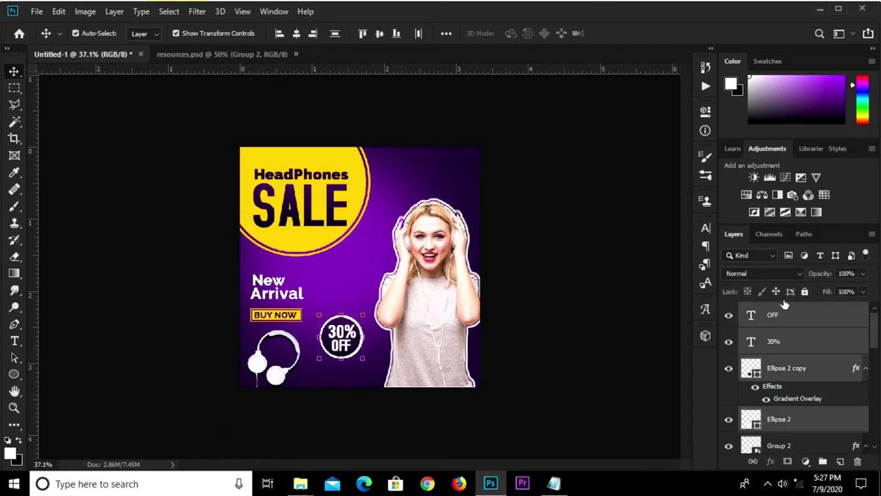
pyautogui.hotkey('ctrl', 'g')
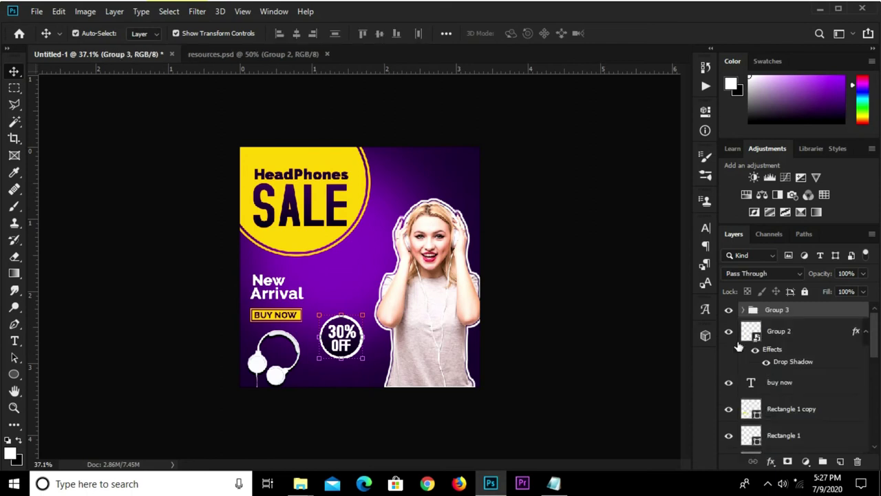
pyautogui.click(729, 309)
# Rotate the 30% OFF badge about -21.4° and enlarge it to roughly 105.5%.
pyautogui.scroll(3, 331, 316)
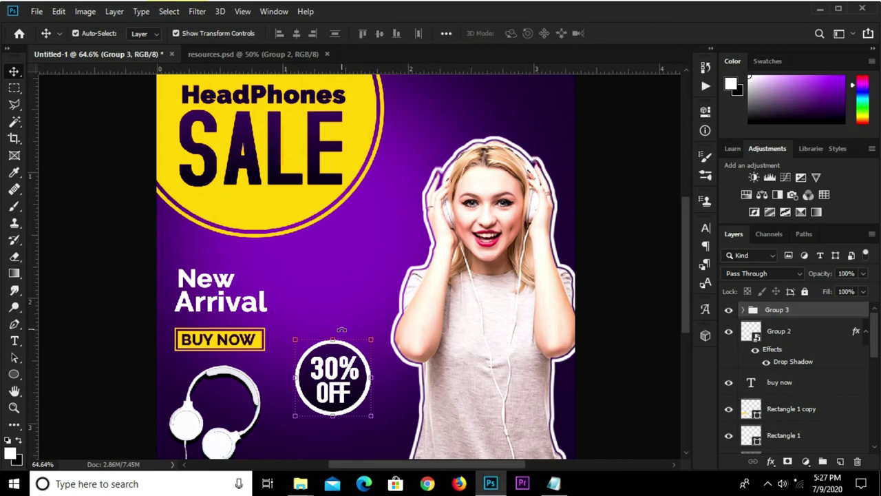
pyautogui.moveTo(341, 329)
pyautogui.mouseDown()
pyautogui.moveTo(323, 331)
pyautogui.moveTo(348, 331)
pyautogui.moveTo(353, 351)
pyautogui.mouseUp()
pyautogui.moveTo(318, 417); pyautogui.dragTo(314, 423)
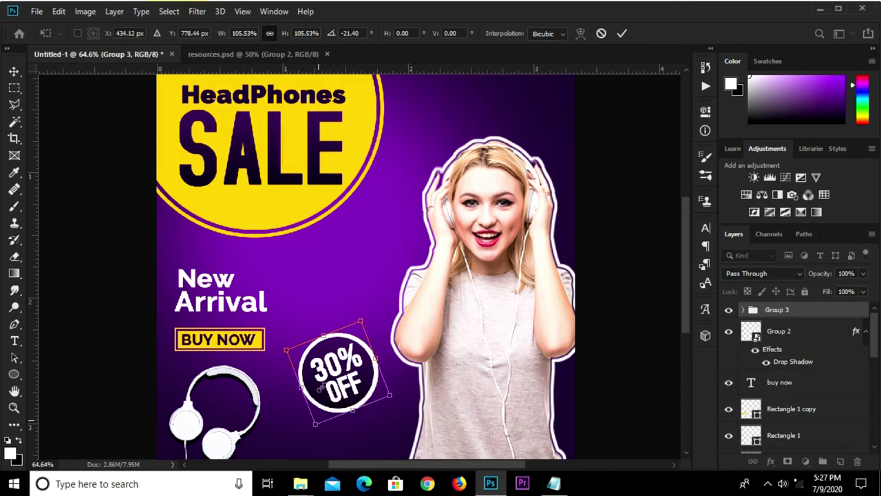
pyautogui.click(622, 33)
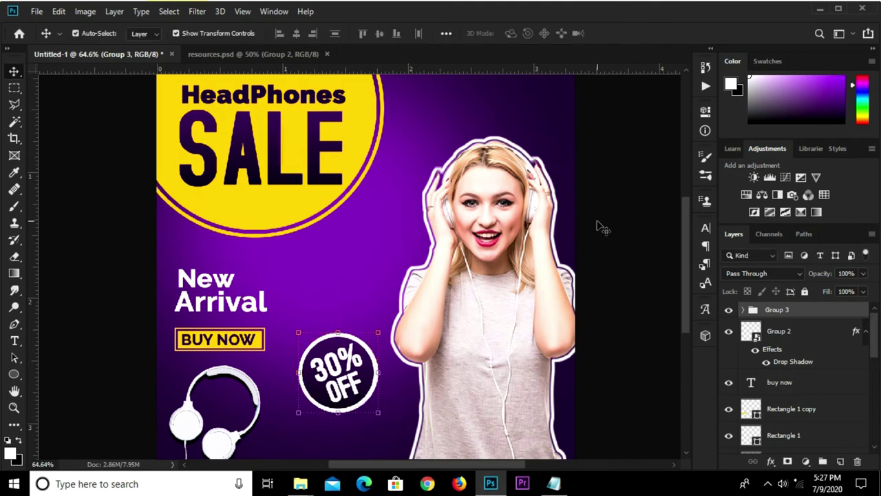
pyautogui.hotkey('ctrl', '-')
pyautogui.scroll(2, 560, 241)
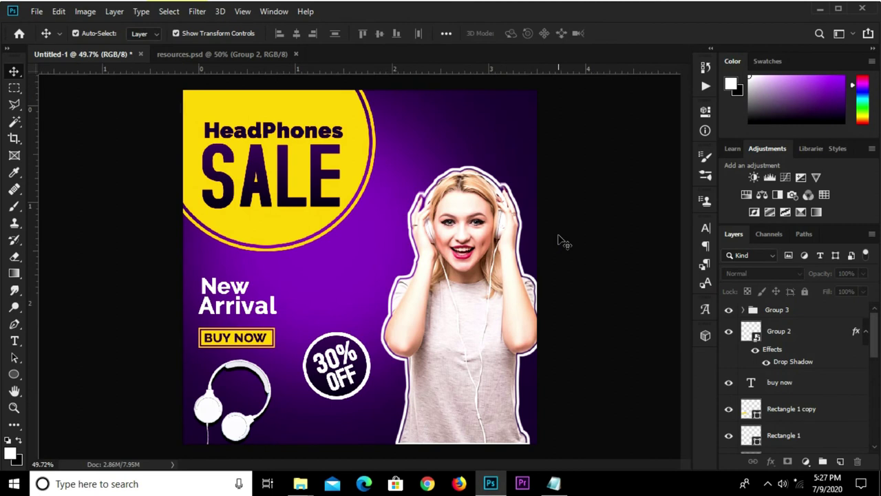
pyautogui.scroll(-2, 561, 241)
pyautogui.scroll(3, 561, 244)
pyautogui.scroll(-1, 561, 245)
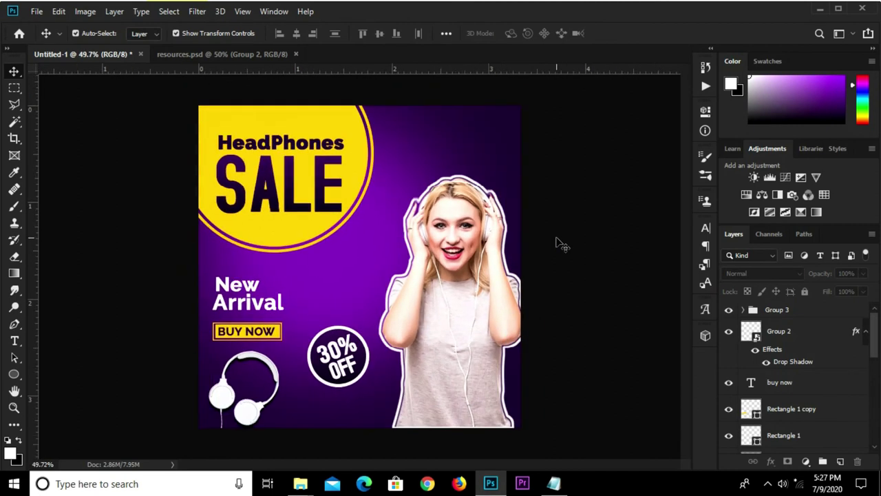
# Add a new layer and set up the Brush tool with a small X-shaped tip.
pyautogui.click(839, 461)
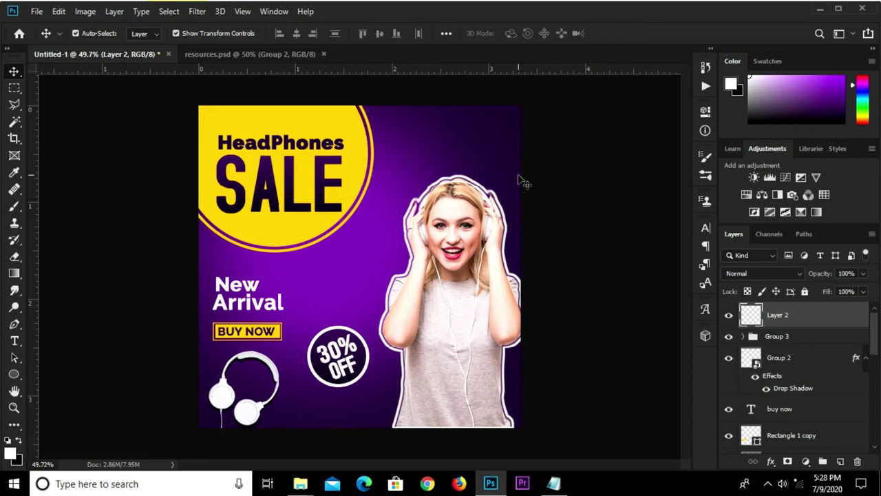
pyautogui.click(14, 205)
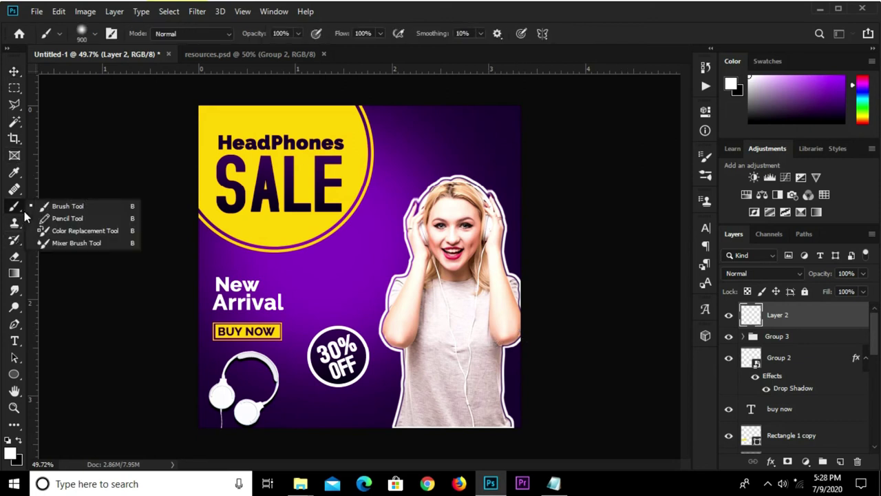
pyautogui.click(43, 202)
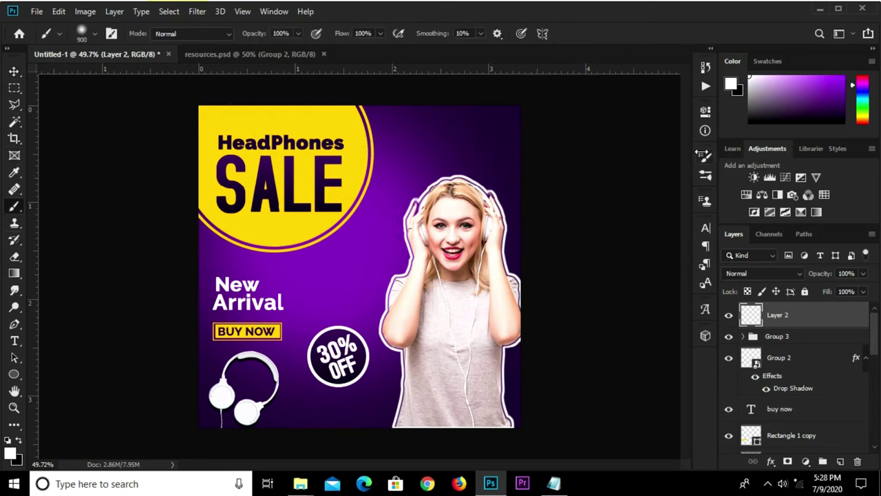
pyautogui.click(703, 156)
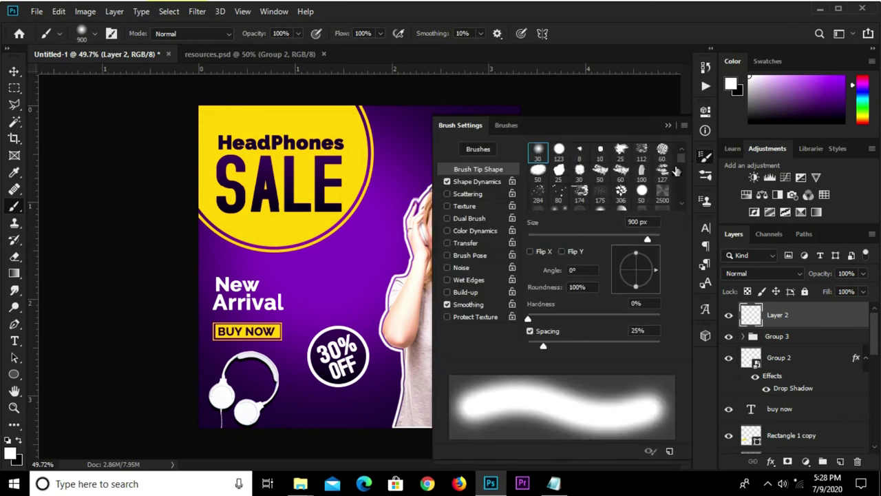
pyautogui.moveTo(681, 161); pyautogui.dragTo(681, 184)
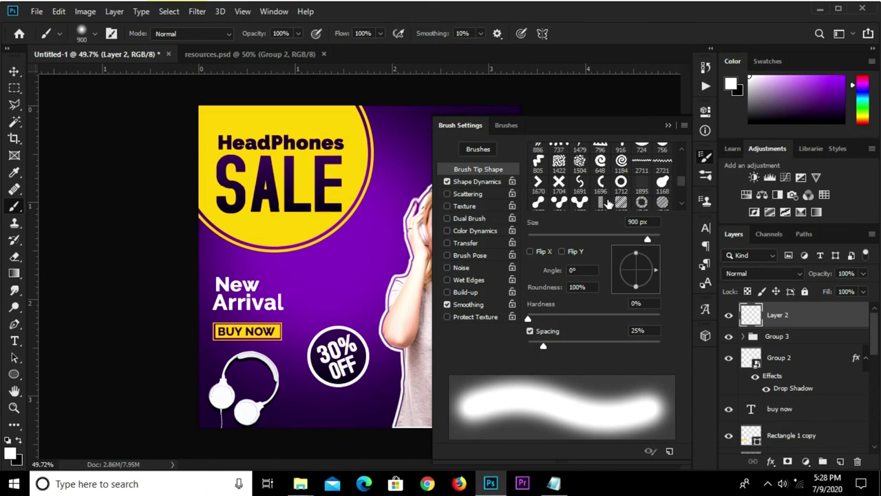
pyautogui.click(558, 181)
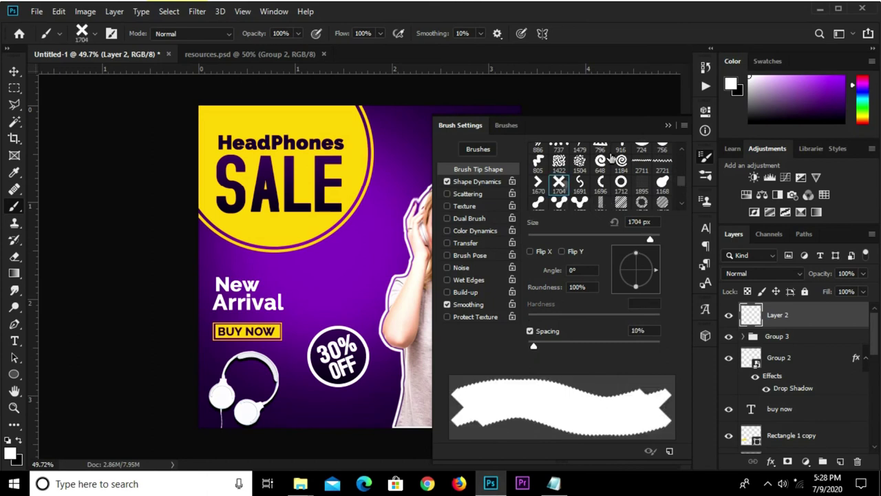
pyautogui.click(667, 125)
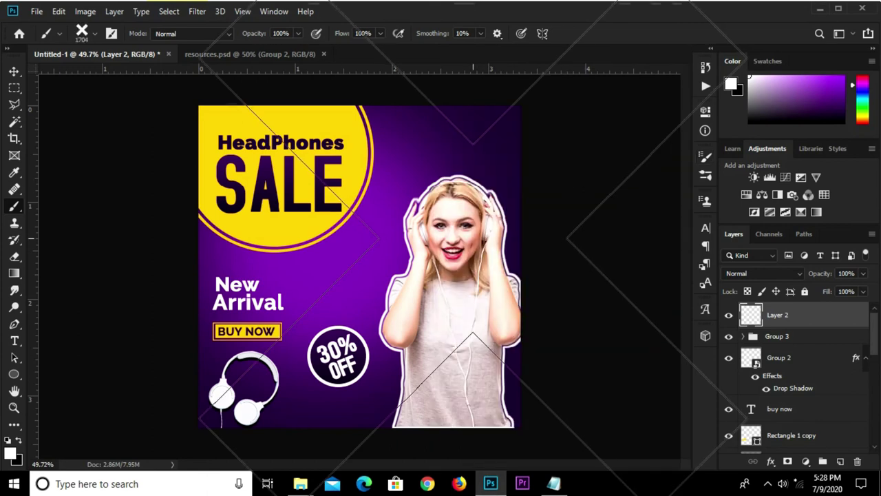
pyautogui.press('[')
pyautogui.press('[')
pyautogui.press('[')
pyautogui.press('[')
pyautogui.press('[')
pyautogui.press('[')
pyautogui.press('[')
pyautogui.press('[')
pyautogui.press('[')
pyautogui.press('[')
pyautogui.press('[')
pyautogui.press('[')
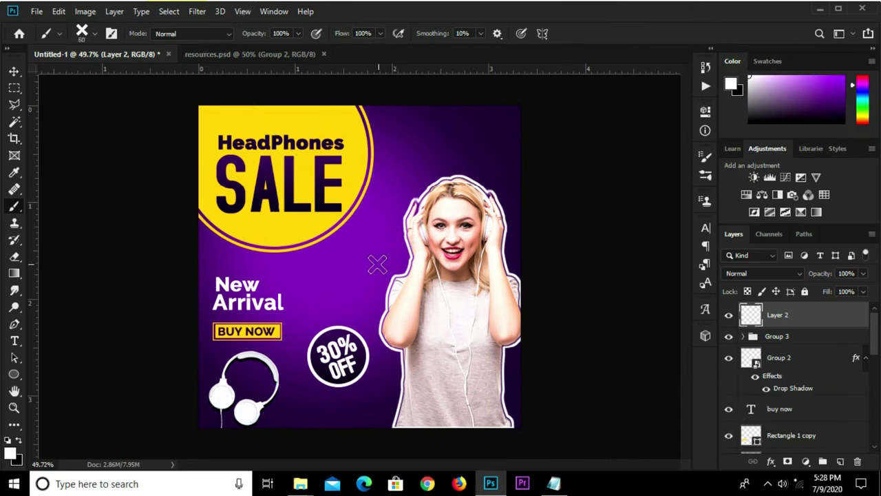
# Sample the banner's yellow #fec601 and stamp two X marks beside the model.
pyautogui.click(11, 452)
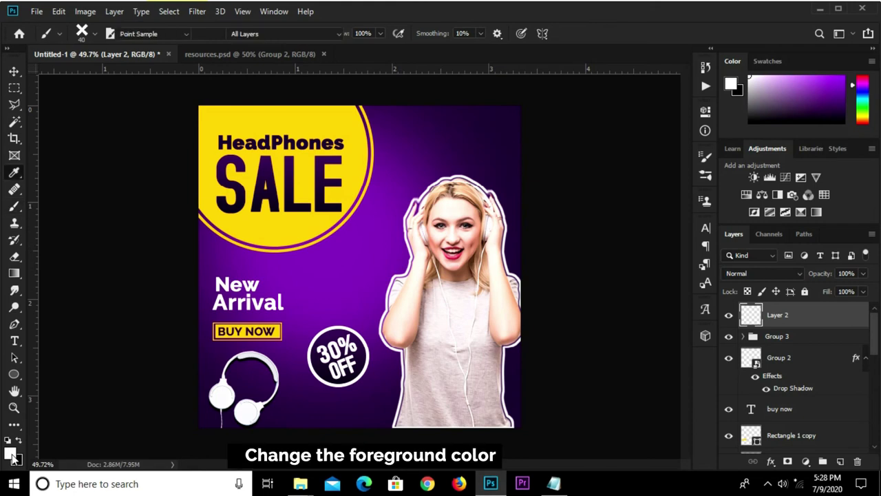
pyautogui.click(353, 115)
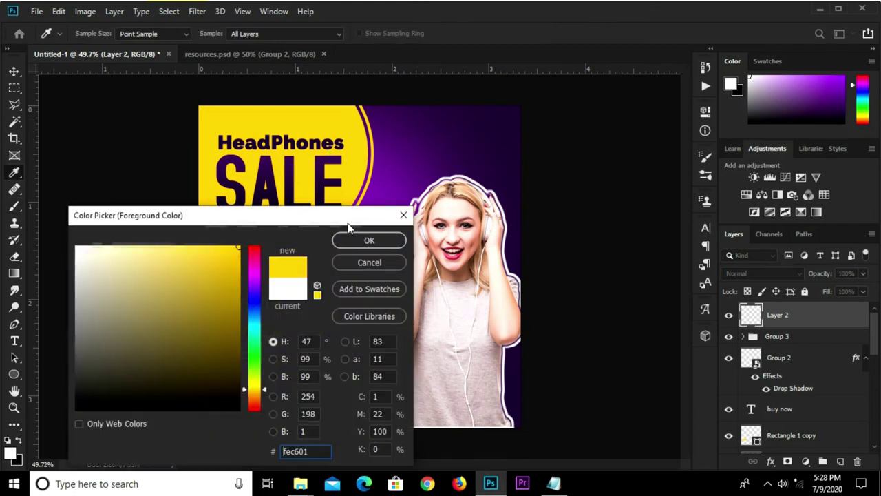
pyautogui.click(369, 241)
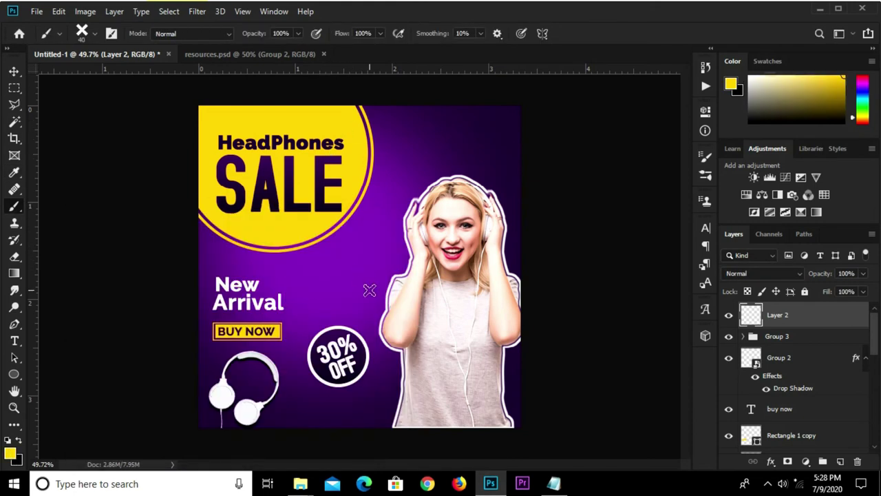
pyautogui.click(399, 264)
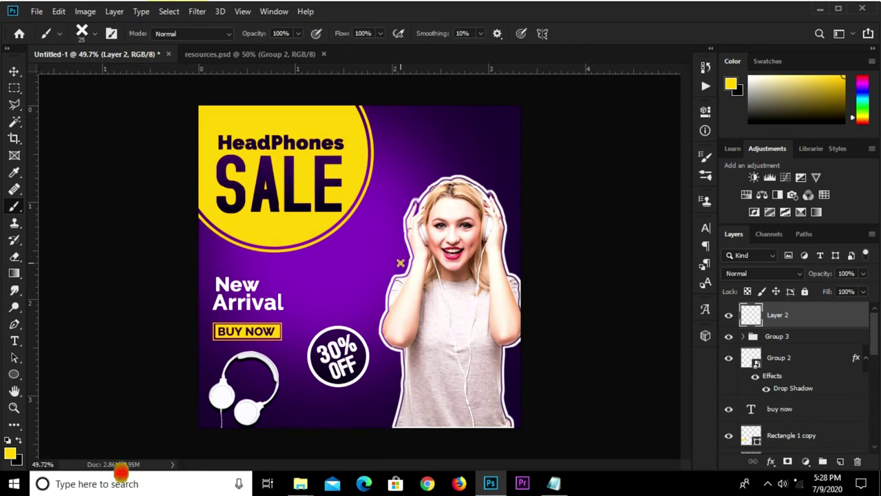
pyautogui.click(394, 359)
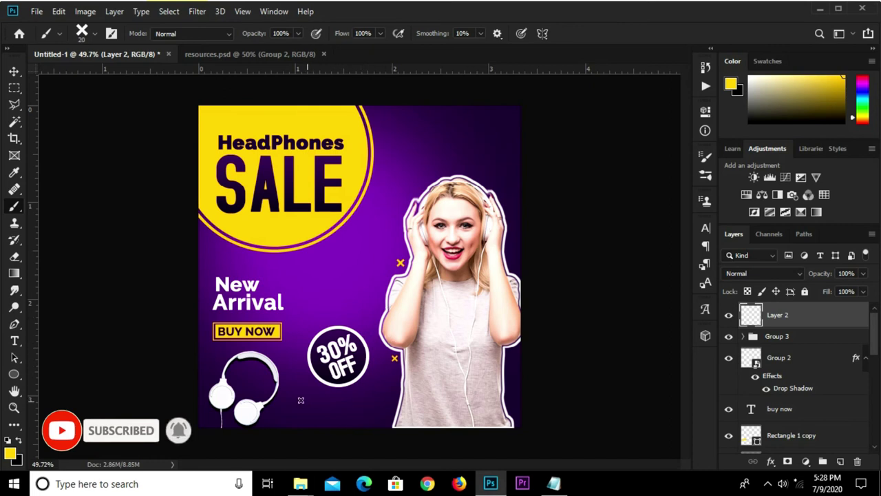
# Switch to a smaller wavy-line brush tip and stamp a zigzag under the word Arrival.
pyautogui.click(703, 157)
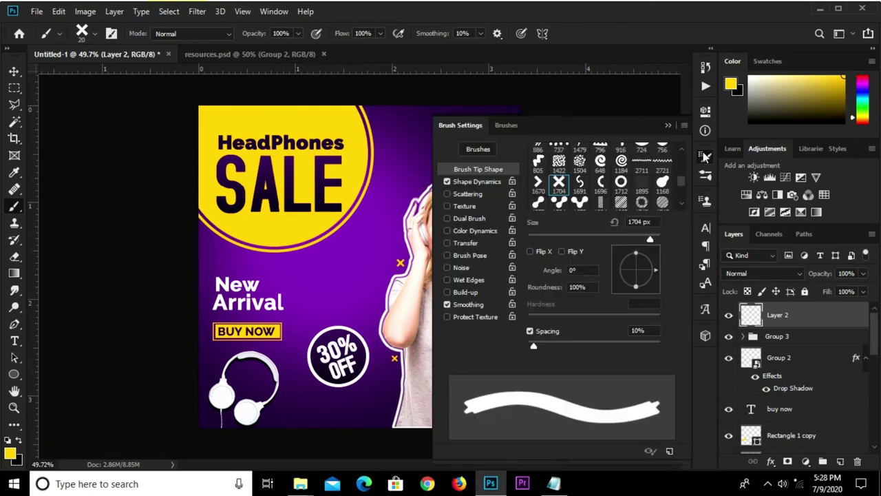
pyautogui.scroll(-1, 680, 199)
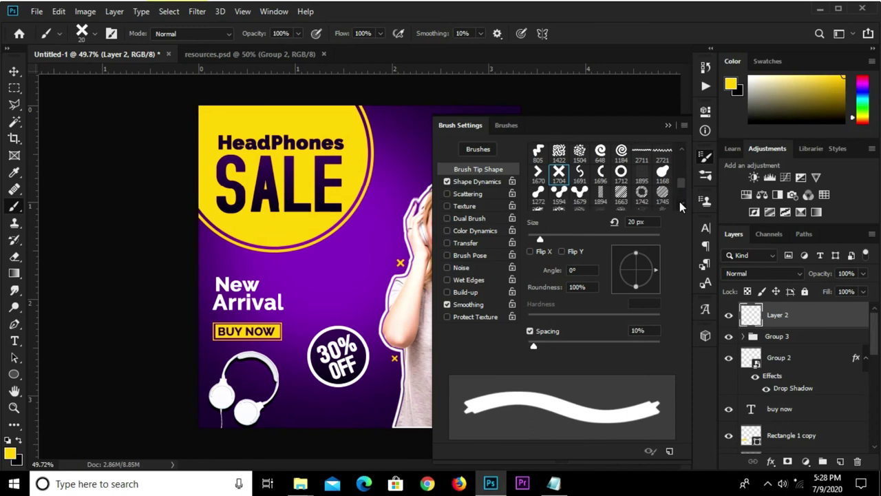
pyautogui.scroll(-1, 680, 206)
pyautogui.click(682, 150)
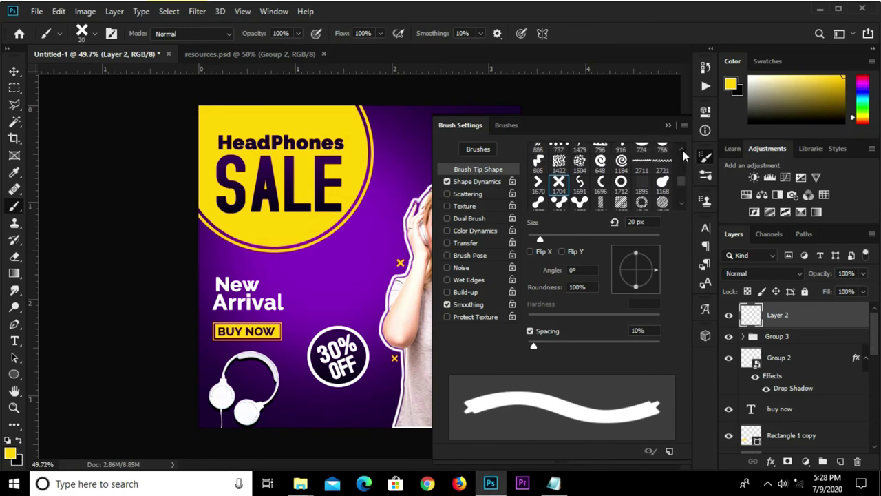
pyautogui.click(643, 166)
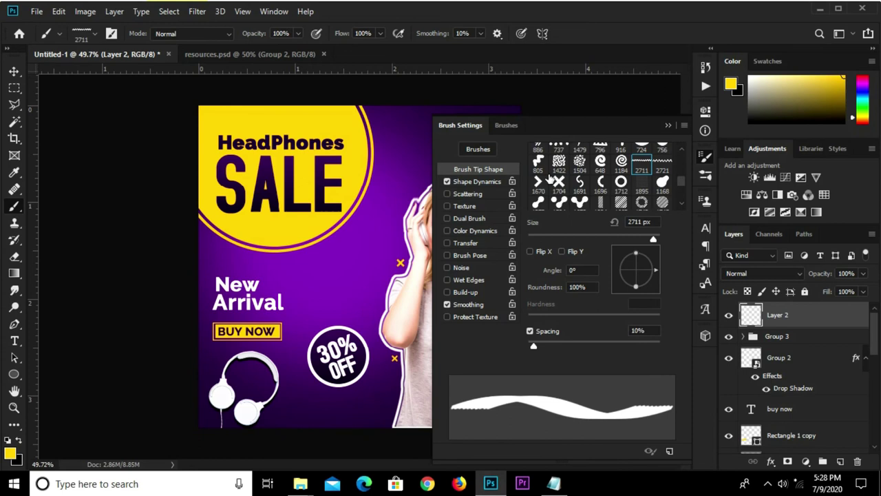
pyautogui.click(667, 126)
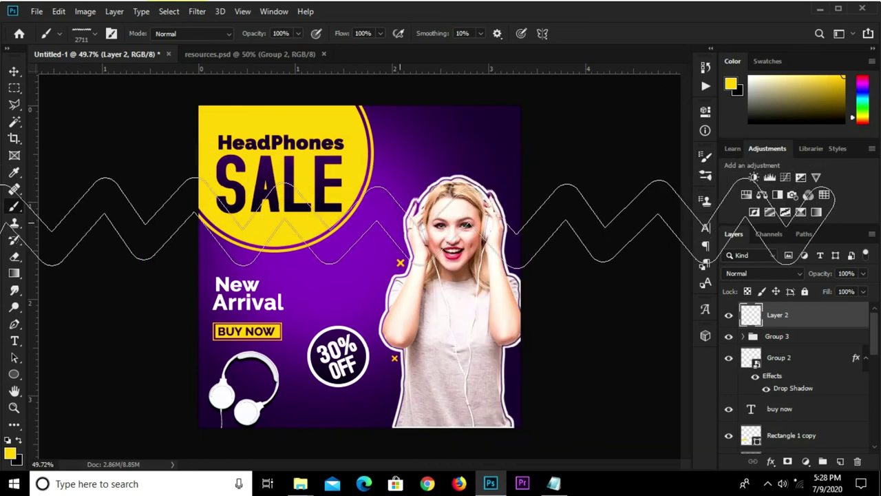
pyautogui.press('[')
pyautogui.press('[')
pyautogui.press('[')
pyautogui.press('[')
pyautogui.press('[')
pyautogui.press('[')
pyautogui.press('[')
pyautogui.press('[')
pyautogui.press('[')
pyautogui.press('[')
pyautogui.press('[')
pyautogui.press('[')
pyautogui.press('[')
pyautogui.press('[')
pyautogui.press('[')
pyautogui.press('[')
pyautogui.click(271, 316)
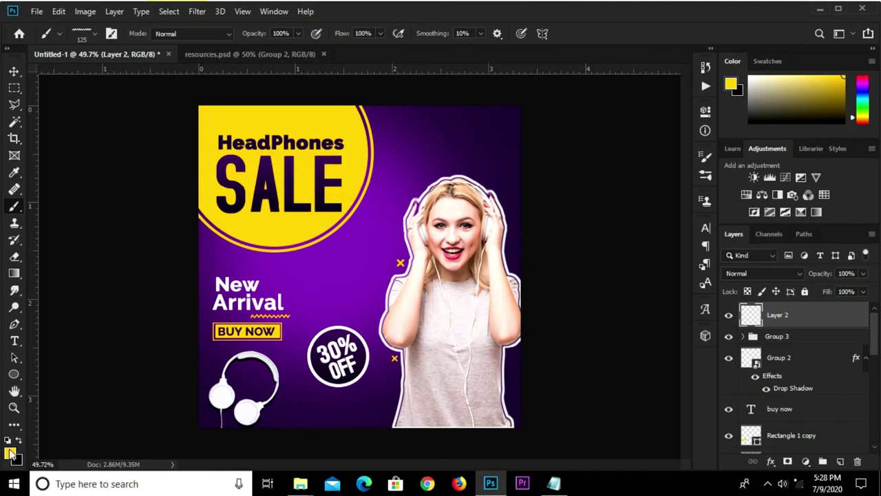
# Paint a white zigzag below the headphones.
pyautogui.click(9, 452)
pyautogui.click(77, 247)
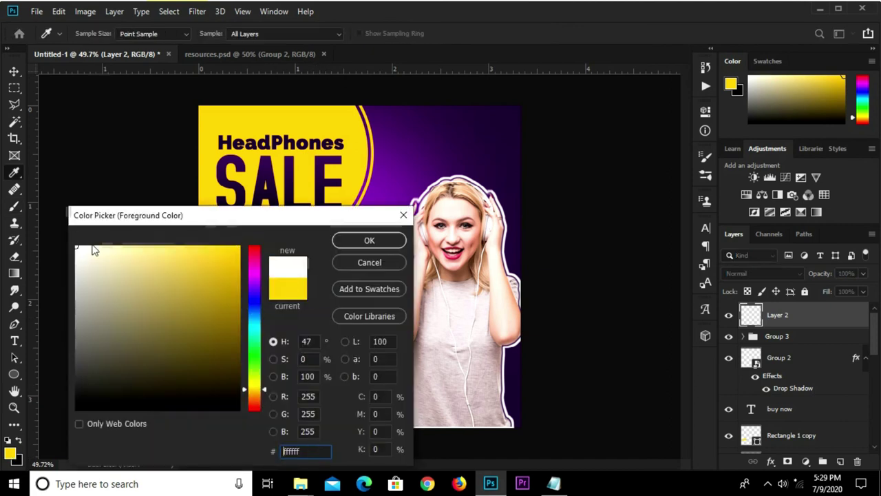
pyautogui.click(369, 241)
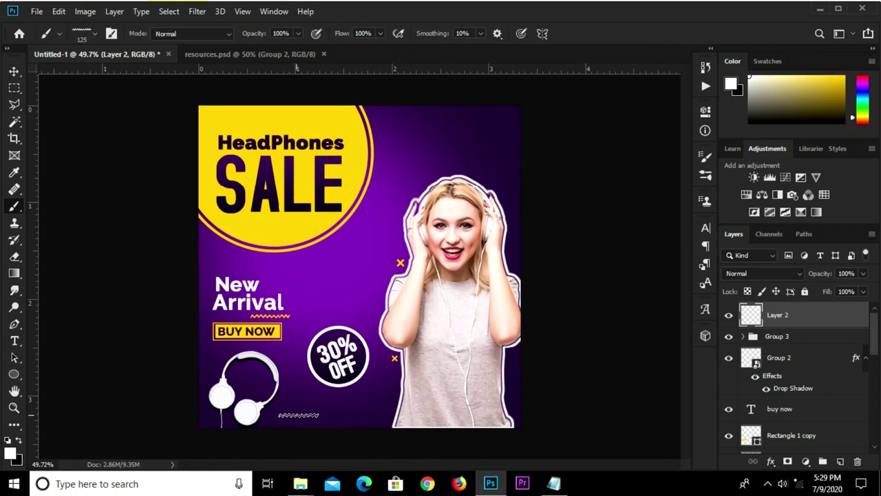
pyautogui.click(286, 418)
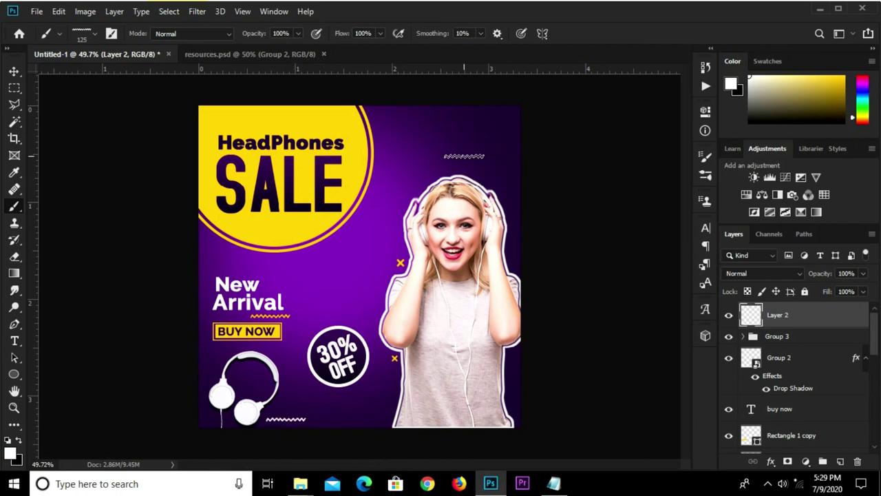
# Switch to a small round ring brush and paint a white ring on the background.
pyautogui.click(705, 156)
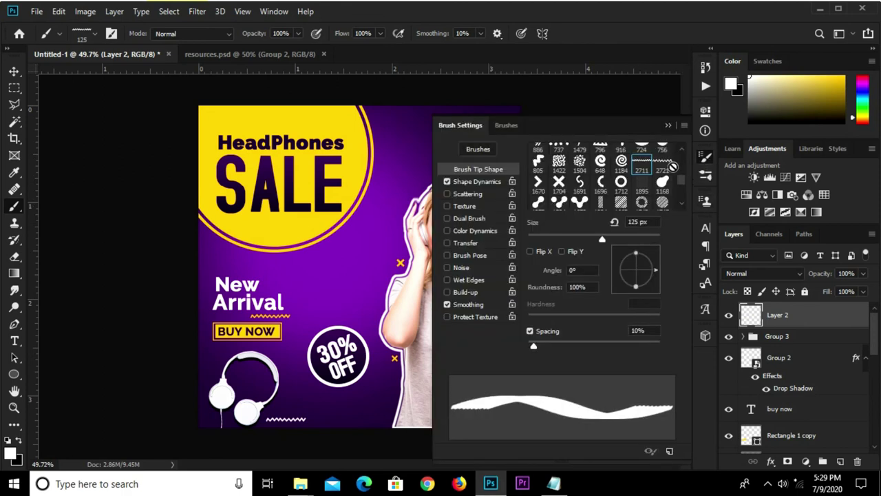
pyautogui.scroll(1, 673, 165)
pyautogui.click(663, 153)
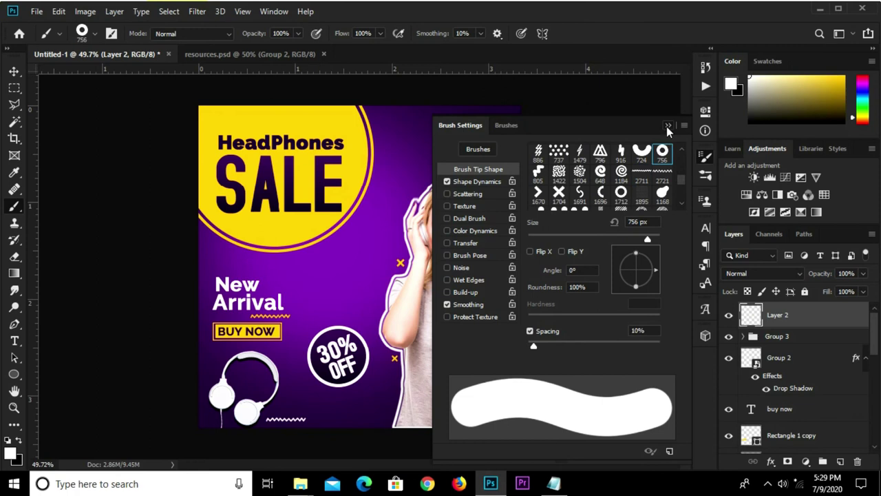
pyautogui.click(668, 125)
pyautogui.press('[')
pyautogui.press('[')
pyautogui.press('[')
pyautogui.press('[')
pyautogui.press('[')
pyautogui.press('[')
pyautogui.press('[')
pyautogui.press('[')
pyautogui.press('[')
pyautogui.press('[')
pyautogui.press('[')
pyautogui.press('[')
pyautogui.press('[')
pyautogui.press('[')
pyautogui.press('[')
pyautogui.press('[')
pyautogui.press('[')
pyautogui.click(503, 164)
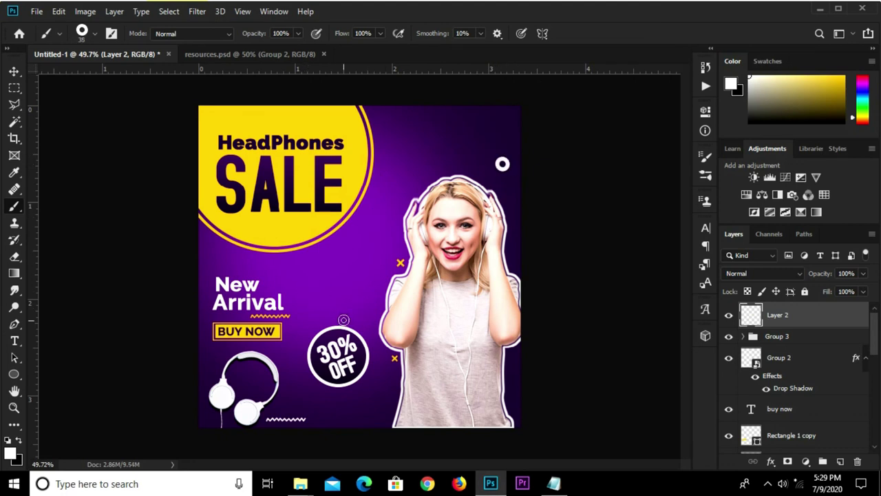
pyautogui.click(13, 71)
pyautogui.click(73, 175)
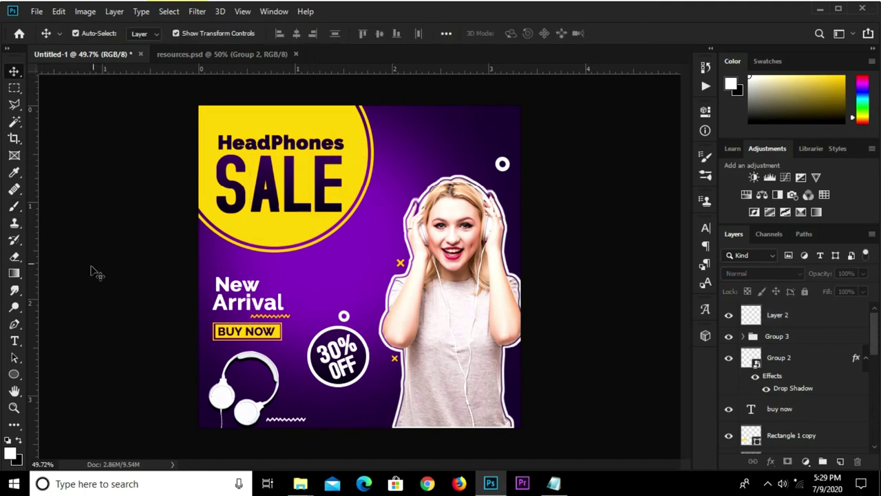
# Draw a triangle custom shape near the banner's top right.
pyautogui.rightClick(10, 378)
pyautogui.click(53, 433)
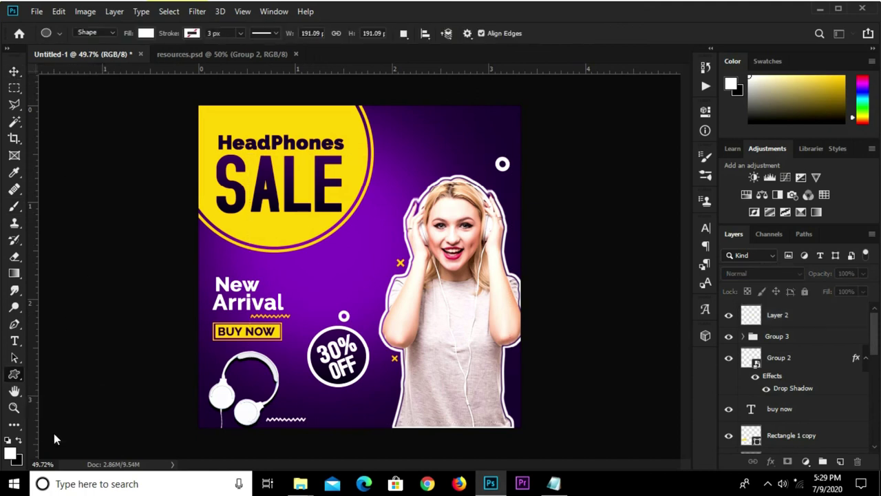
pyautogui.click(516, 34)
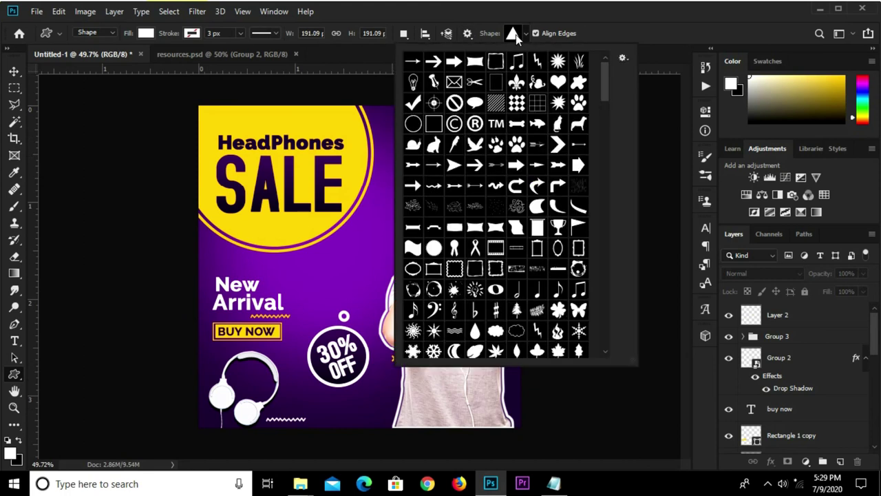
pyautogui.moveTo(606, 81)
pyautogui.mouseDown()
pyautogui.moveTo(606, 153)
pyautogui.moveTo(626, 139)
pyautogui.moveTo(607, 161)
pyautogui.moveTo(609, 218)
pyautogui.mouseUp()
pyautogui.click(559, 244)
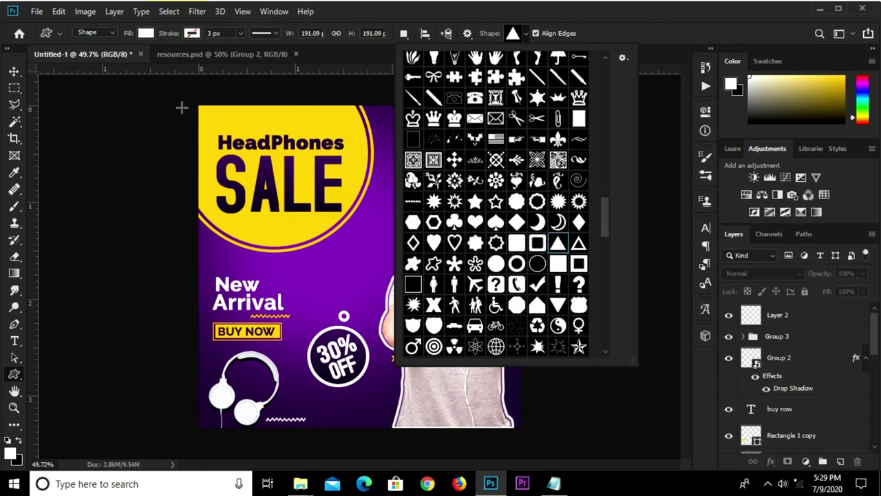
pyautogui.click(326, 60)
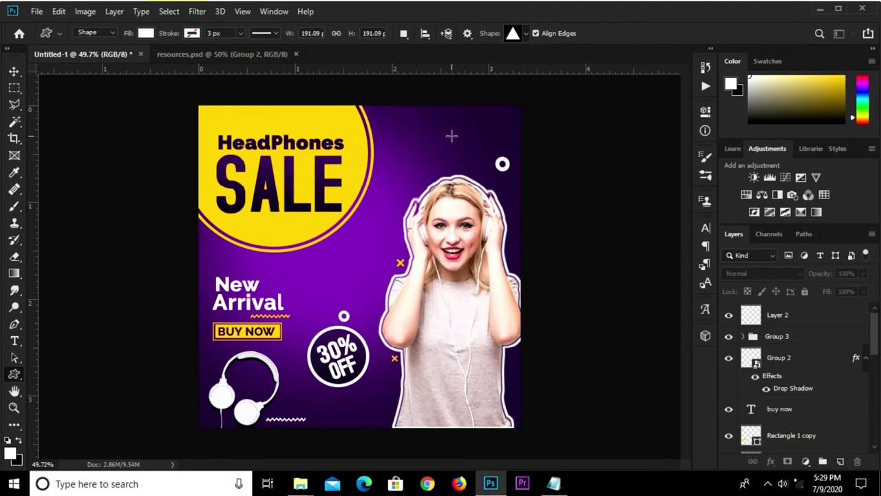
pyautogui.scroll(1, 451, 136)
pyautogui.moveTo(454, 110); pyautogui.dragTo(487, 166)
# Duplicate the triangle and shift the copy slightly down.
pyautogui.press('v')
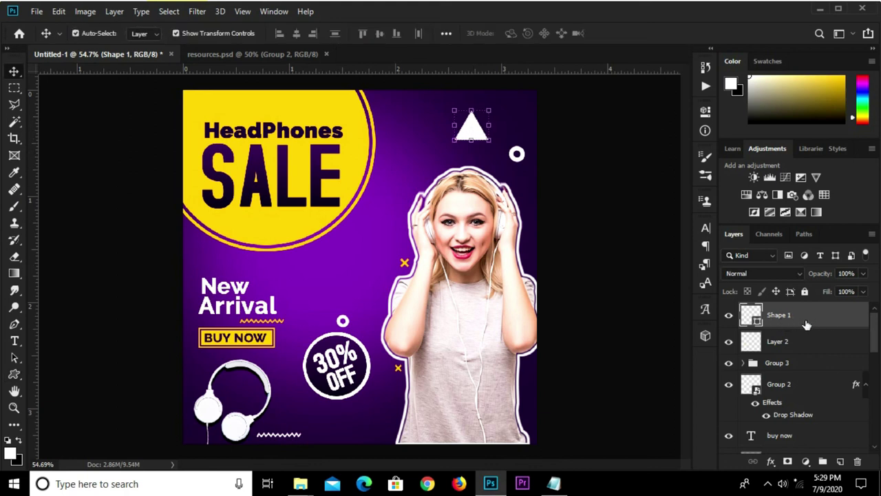
pyautogui.hotkey('ctrl', 'j')
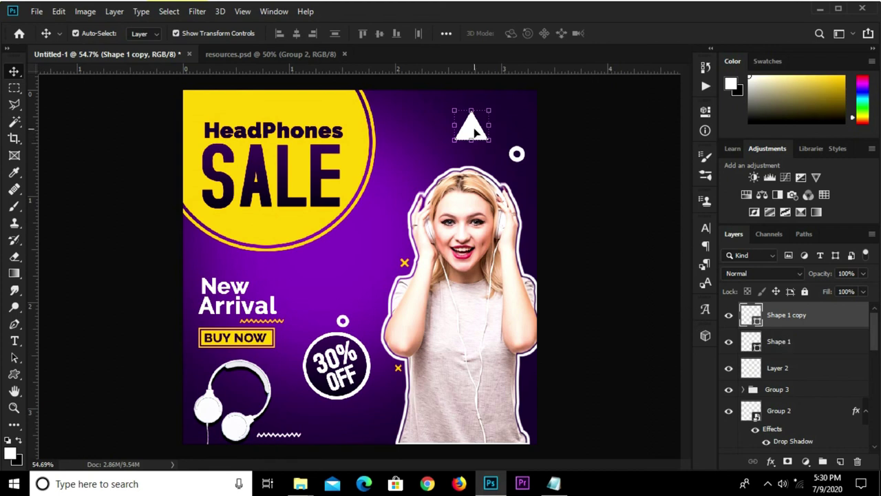
pyautogui.moveTo(474, 127); pyautogui.dragTo(464, 141)
# Turn the original triangle Shape 1 into an outline with no fill and a 4 px white stroke.
pyautogui.click(792, 341)
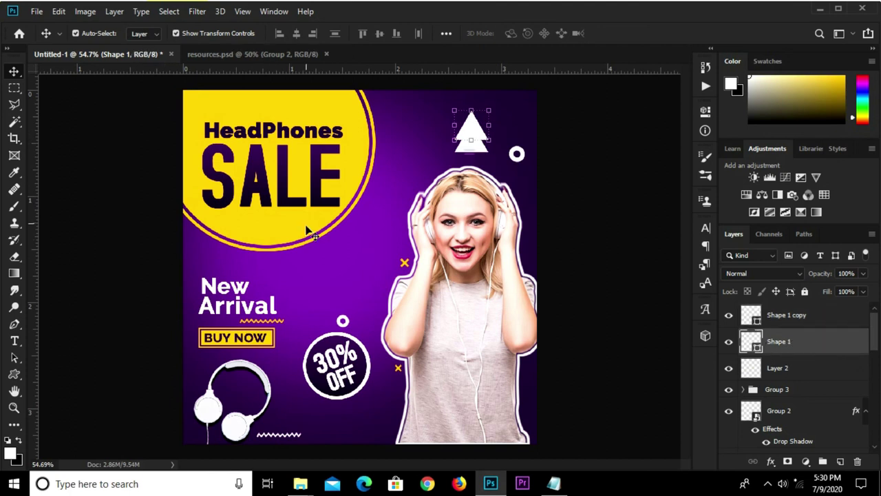
pyautogui.click(14, 374)
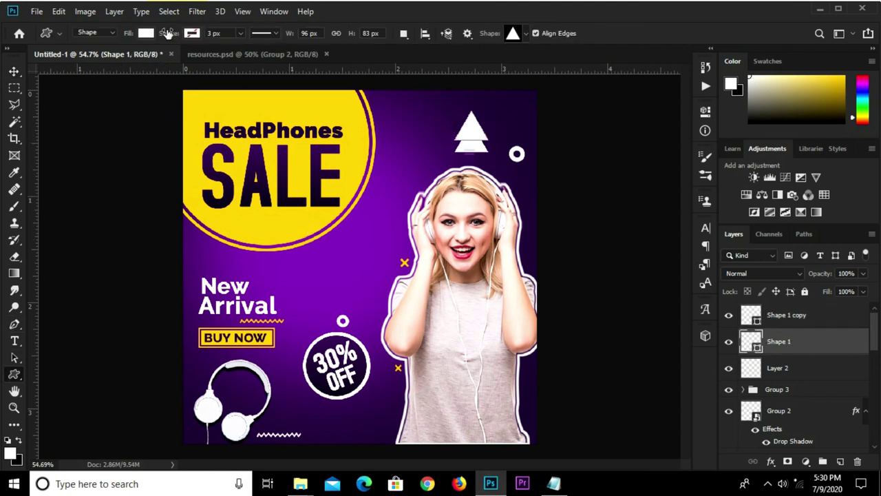
pyautogui.click(146, 33)
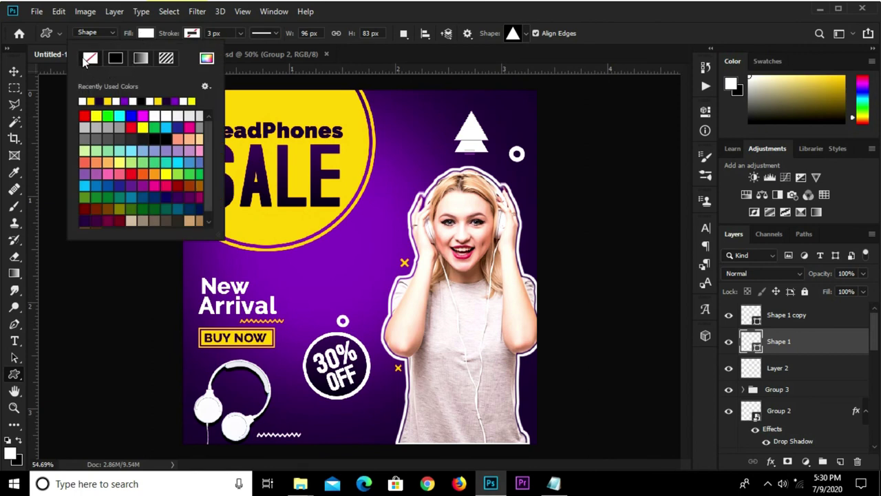
pyautogui.click(89, 59)
pyautogui.click(193, 33)
pyautogui.click(130, 101)
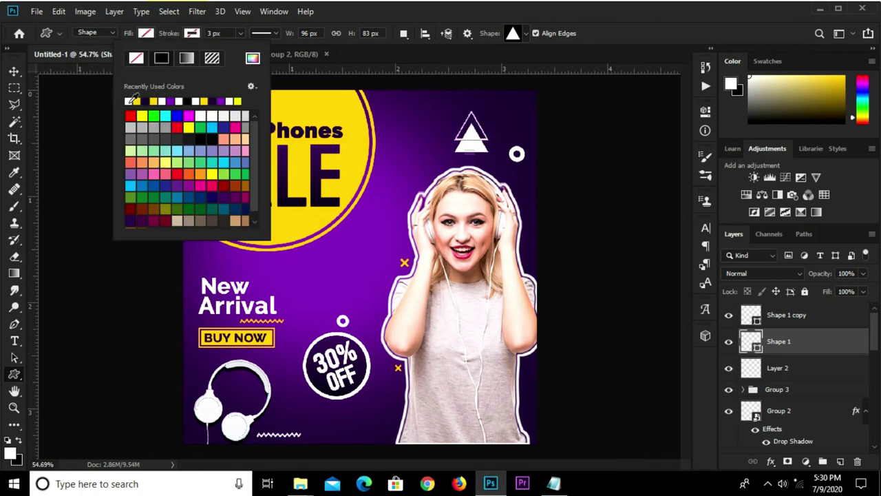
pyautogui.click(212, 33)
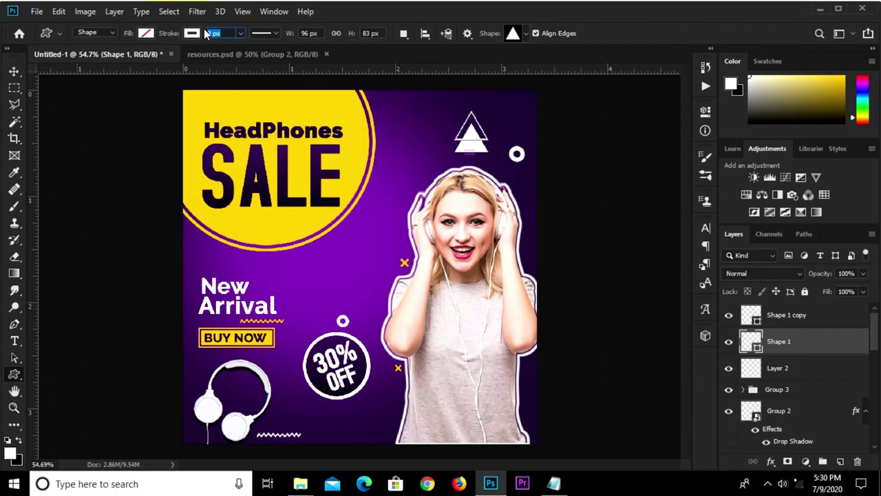
pyautogui.press('Return')
pyautogui.press('v')
pyautogui.keyDown('shift'); pyautogui.click(803, 318); pyautogui.keyUp('shift')
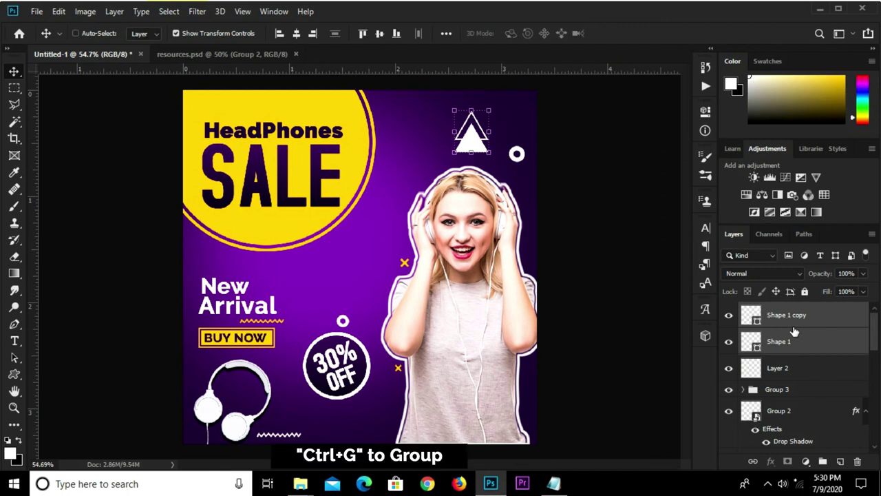
# Group the two triangles, shrink the group to about half size and tilt it.
pyautogui.hotkey('ctrl', 'g')
pyautogui.click(728, 310)
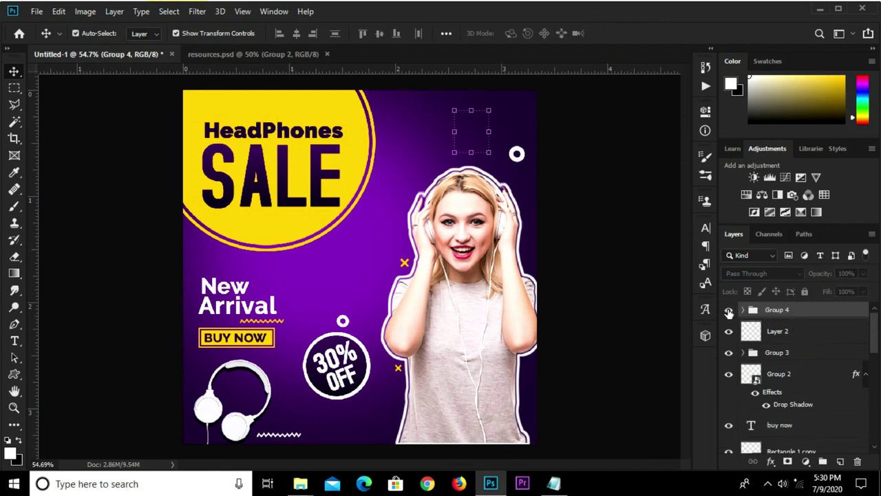
pyautogui.hotkey('ctrl', 't')
pyautogui.moveTo(489, 109)
pyautogui.mouseDown()
pyautogui.moveTo(475, 138)
pyautogui.moveTo(490, 122)
pyautogui.mouseUp()
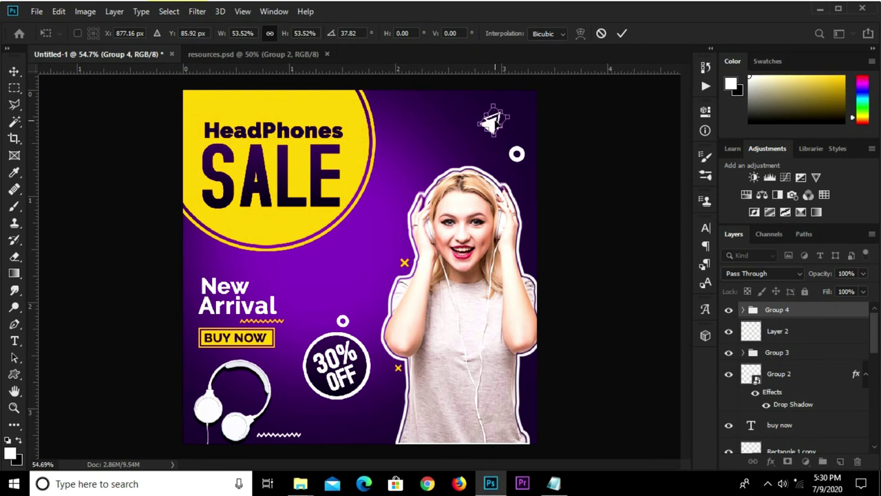
pyautogui.moveTo(491, 121); pyautogui.dragTo(473, 118)
pyautogui.click(622, 33)
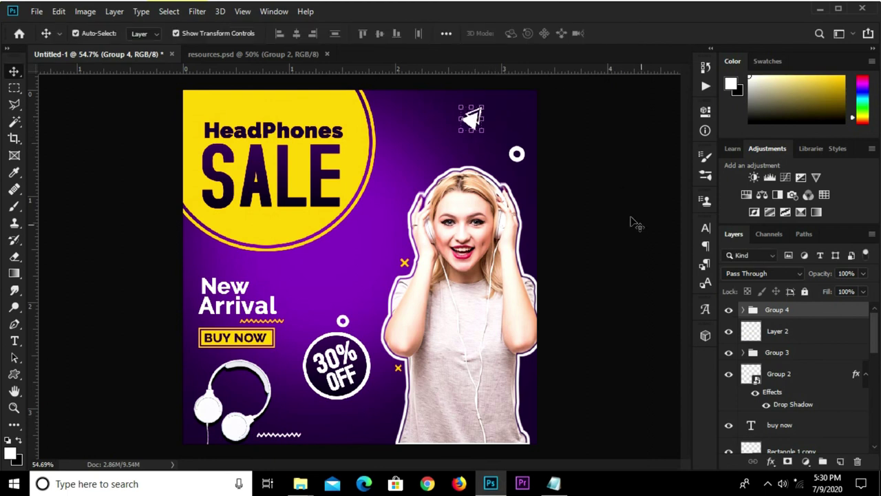
# Duplicate the triangle group and move the copy to the bottom beside the woman.
pyautogui.hotkey('ctrl', 'j')
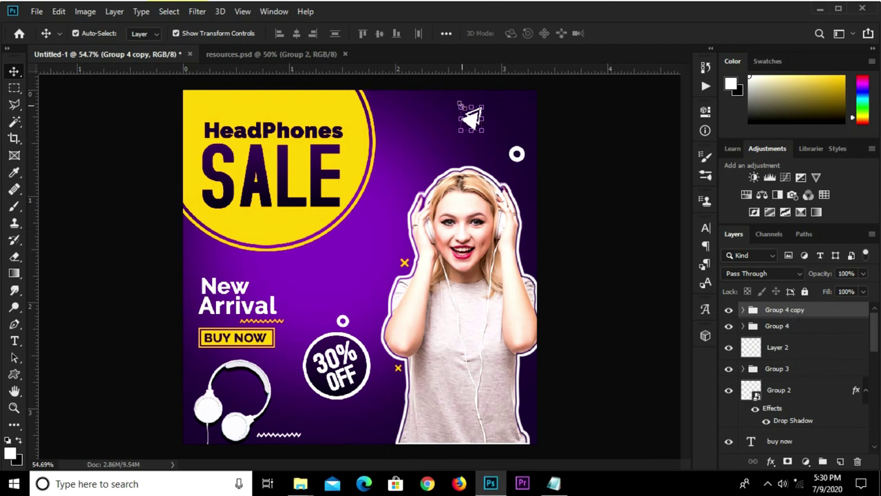
pyautogui.hotkey('ctrl', 't')
pyautogui.moveTo(474, 121); pyautogui.dragTo(382, 422)
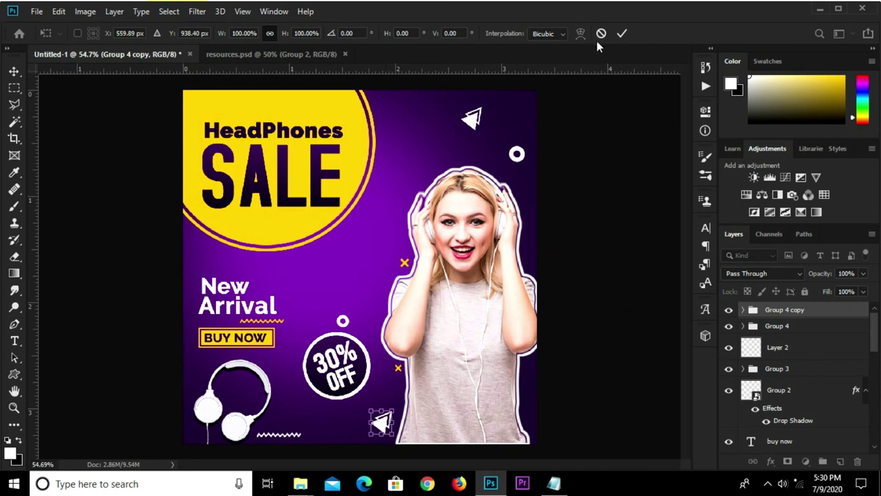
pyautogui.click(620, 35)
pyautogui.click(609, 249)
pyautogui.scroll(-1, 554, 261)
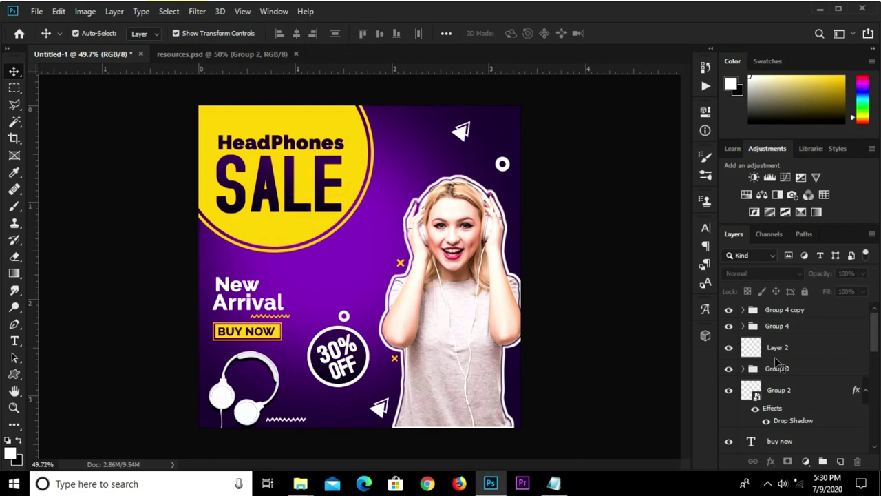
# Add a Curves adjustment layer pulled slightly down to darken the whole banner.
pyautogui.scroll(-2, 777, 372)
pyautogui.scroll(-2, 778, 386)
pyautogui.click(806, 461)
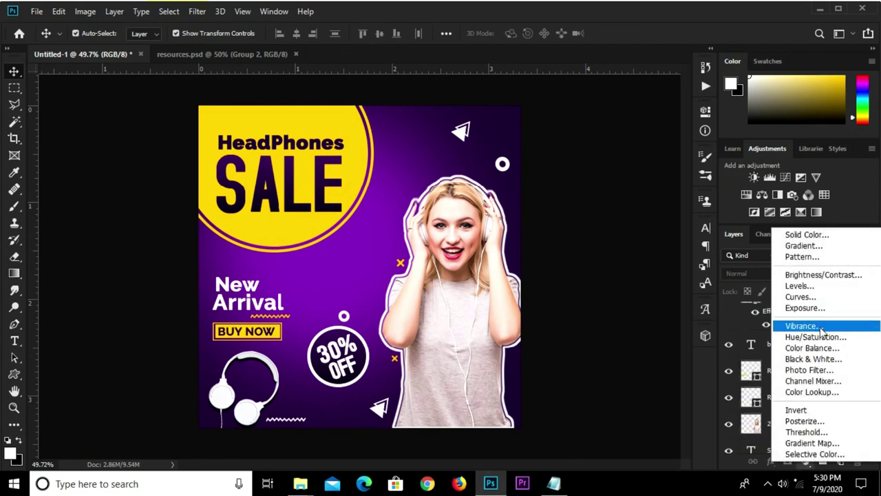
pyautogui.click(799, 296)
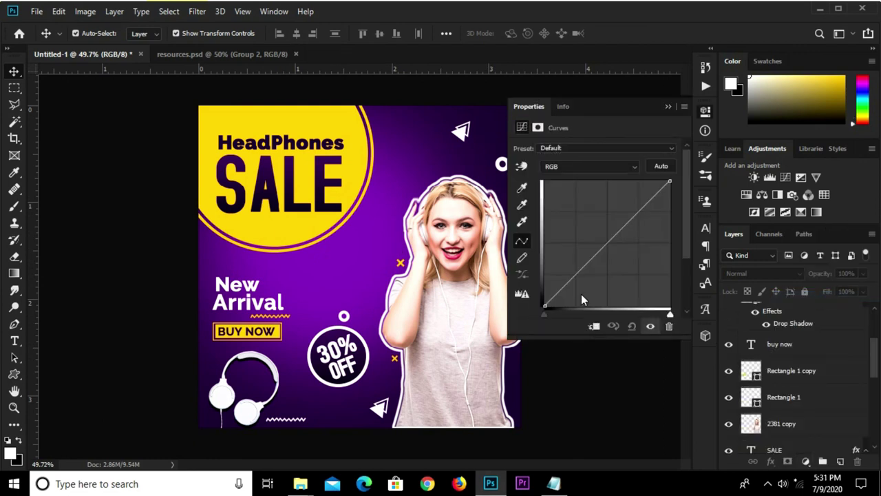
pyautogui.moveTo(574, 275); pyautogui.dragTo(576, 283)
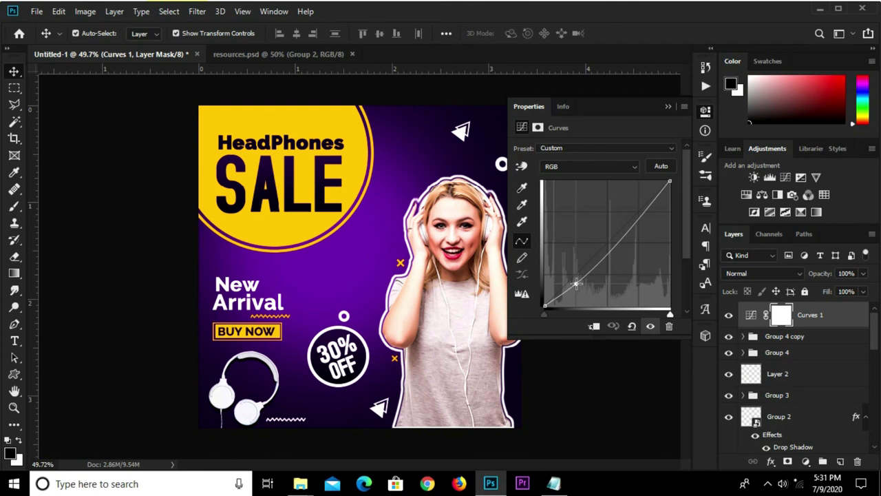
pyautogui.click(669, 108)
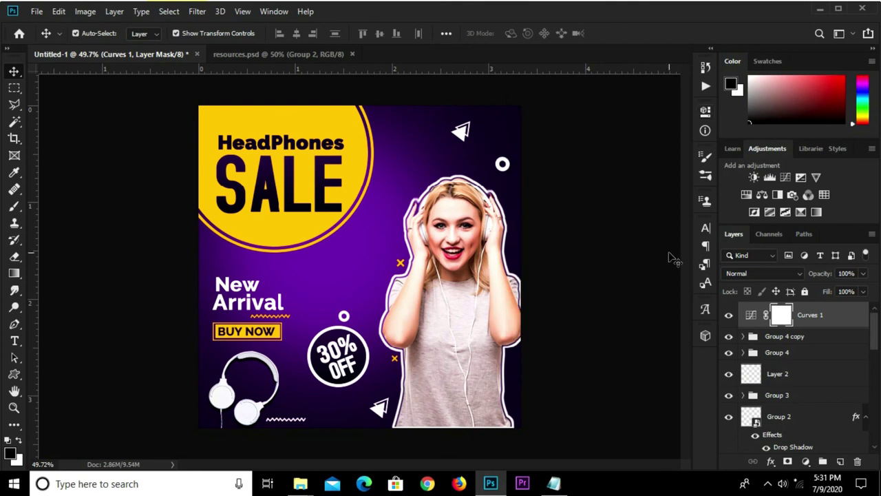
pyautogui.click(729, 316)
# Lower the purple glow Layer 1's opacity to 64%.
pyautogui.click(340, 272)
pyautogui.scroll(-2, 771, 413)
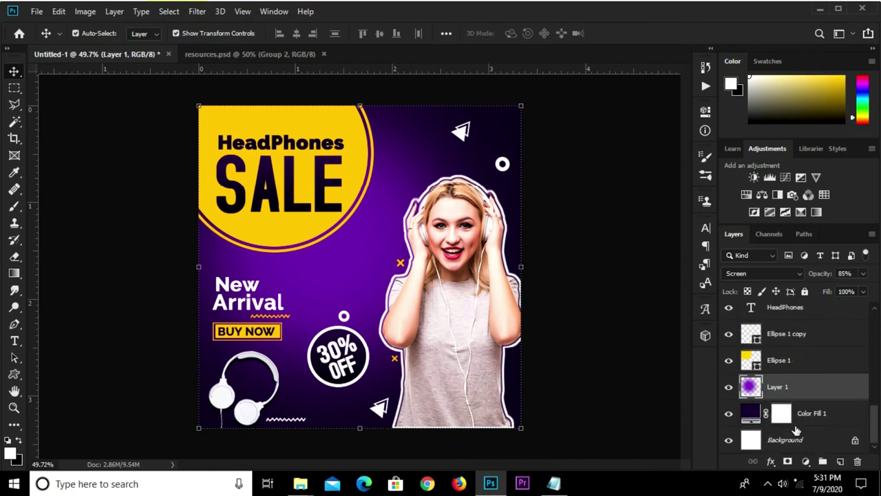
pyautogui.click(850, 274)
pyautogui.write('6')
pyautogui.write('4')
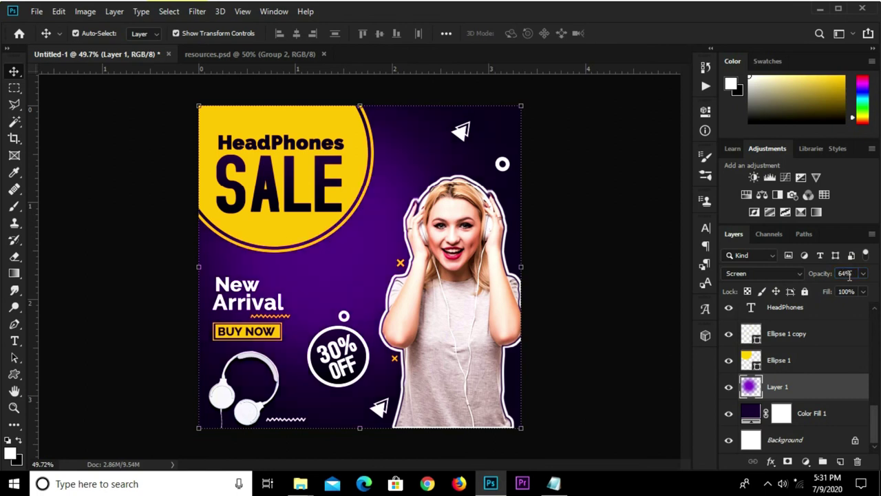
pyautogui.click(647, 254)
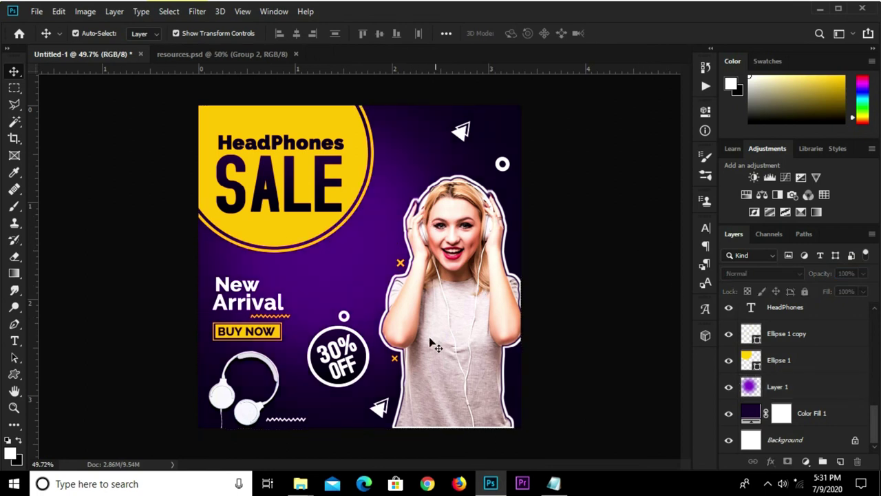